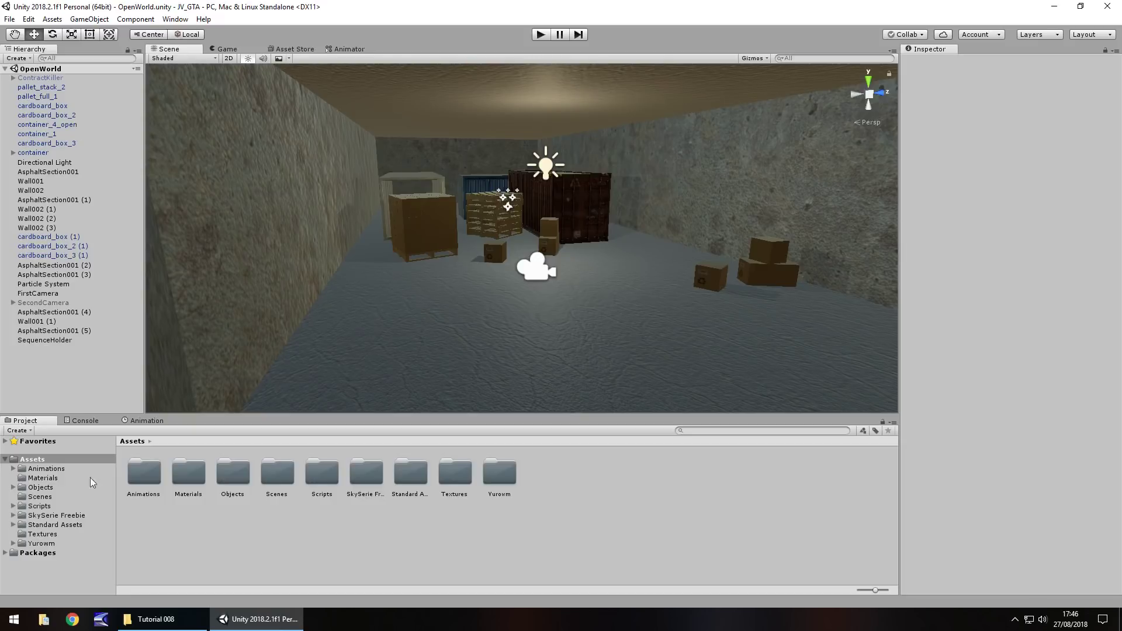
From the Animations folder, add a GameObject > UI > Raw Image, creating a Canvas and EventSystem
click(54, 469)
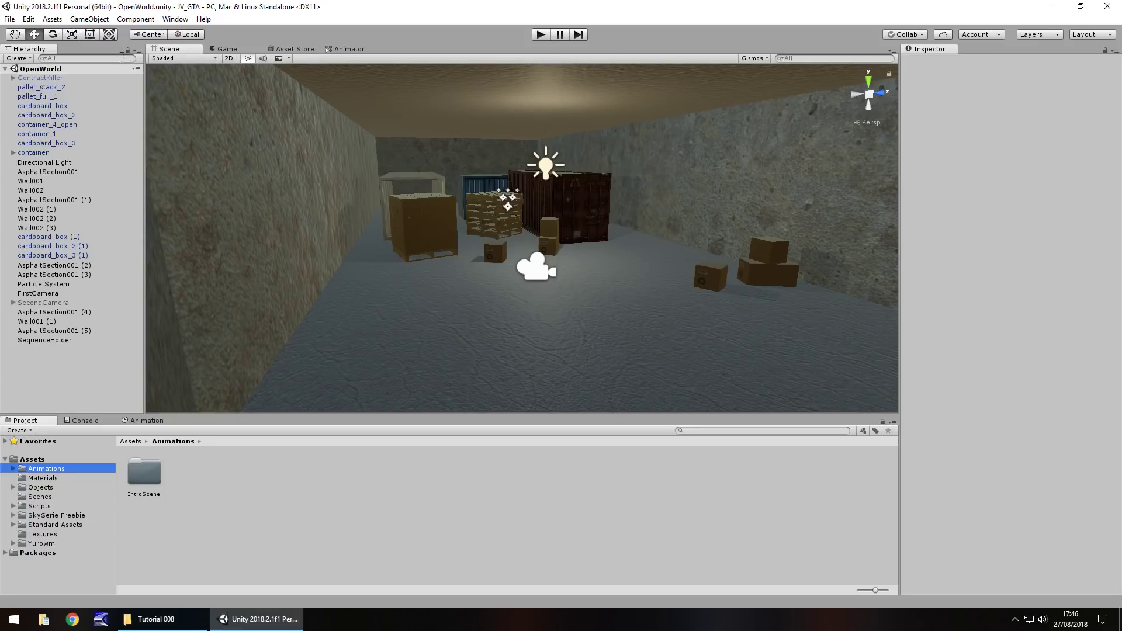
click(89, 19)
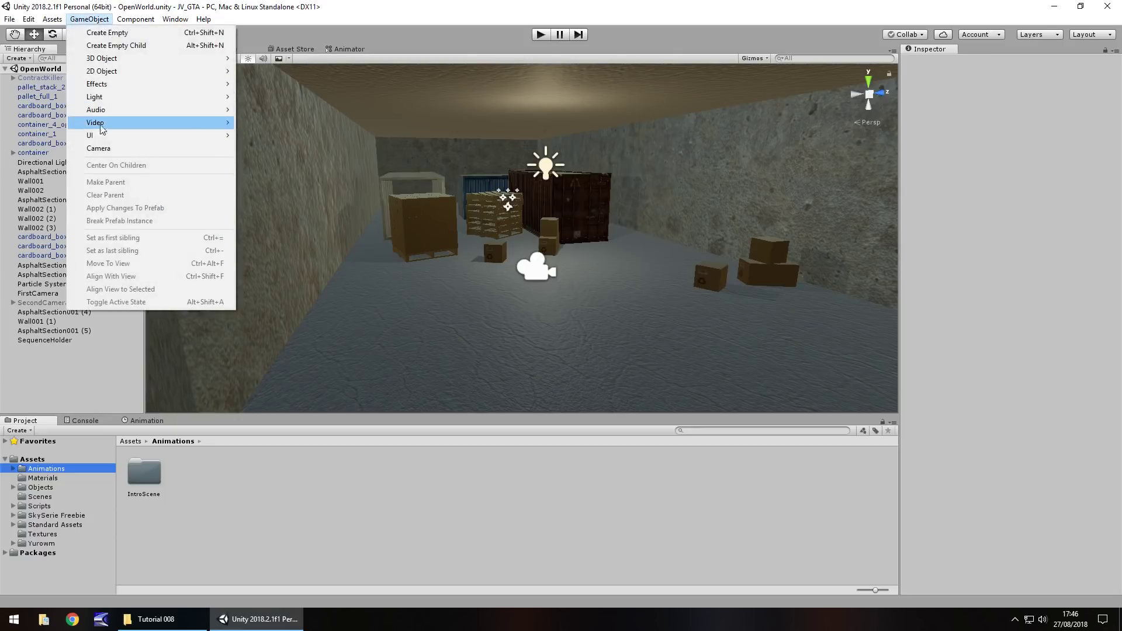
mouse_move(97, 135)
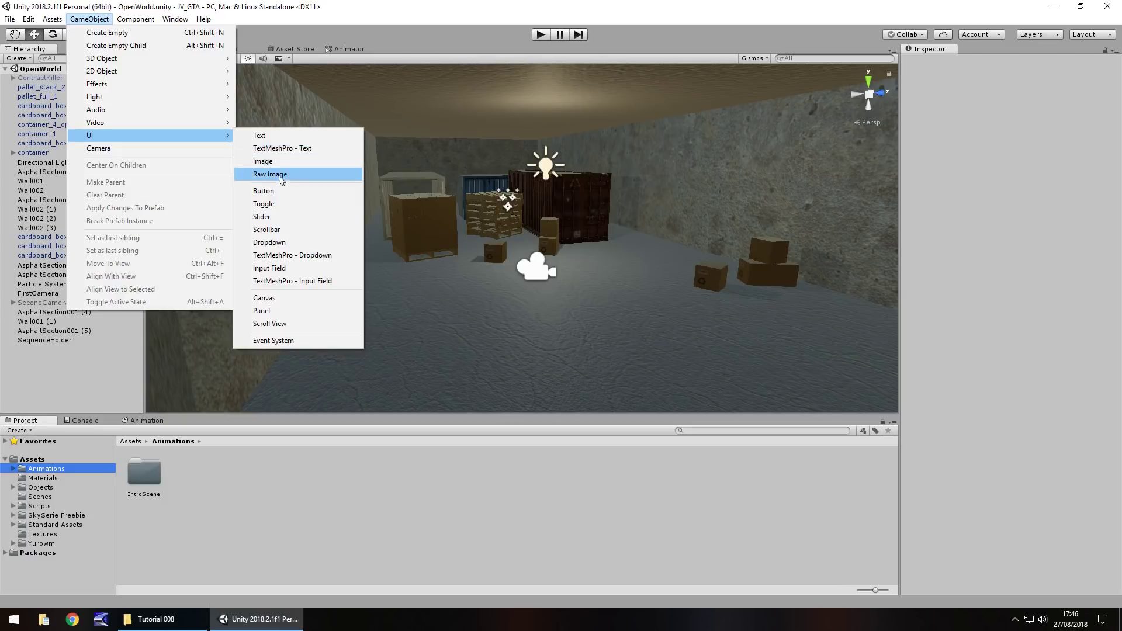
click(263, 174)
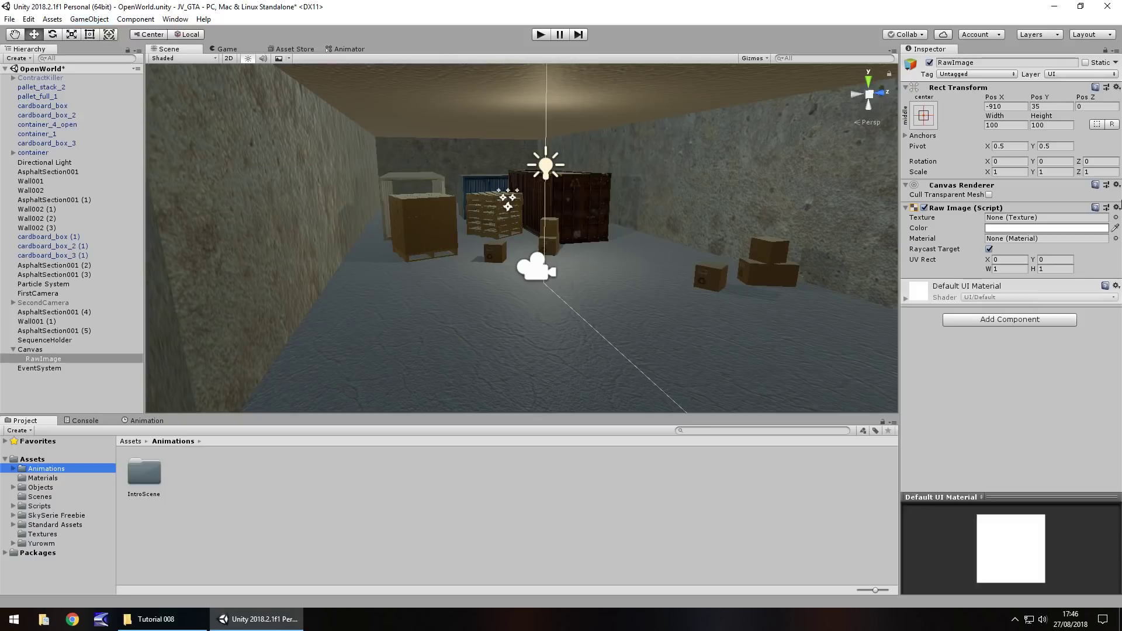
Set the RawImage's Color to solid black (000000) in the colour picker
click(1014, 230)
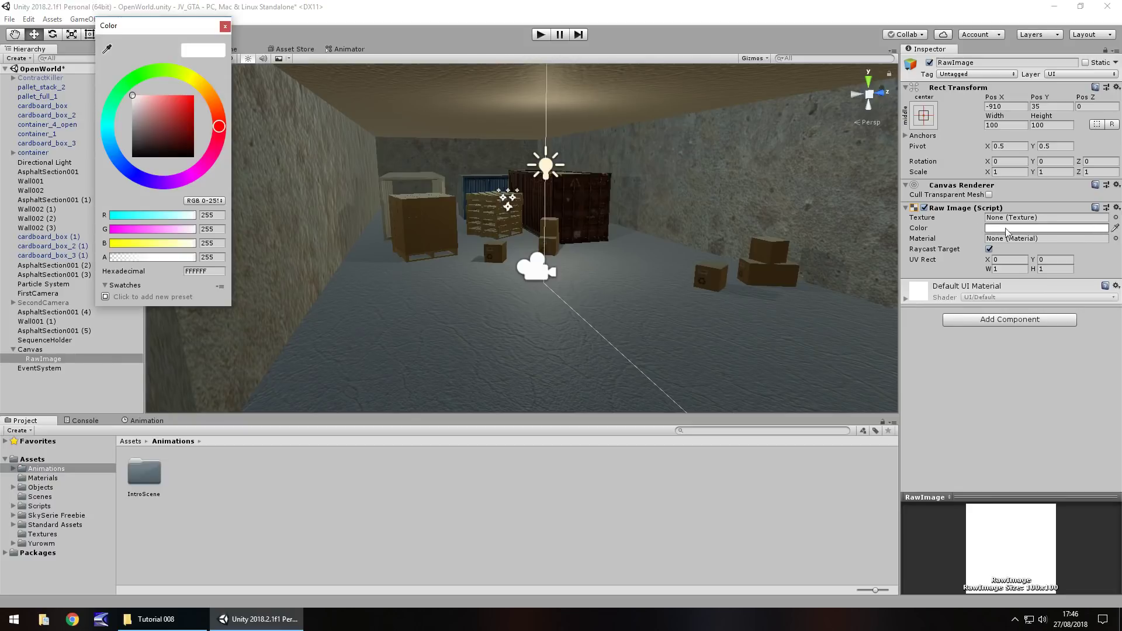
drag(136, 101, 200, 171)
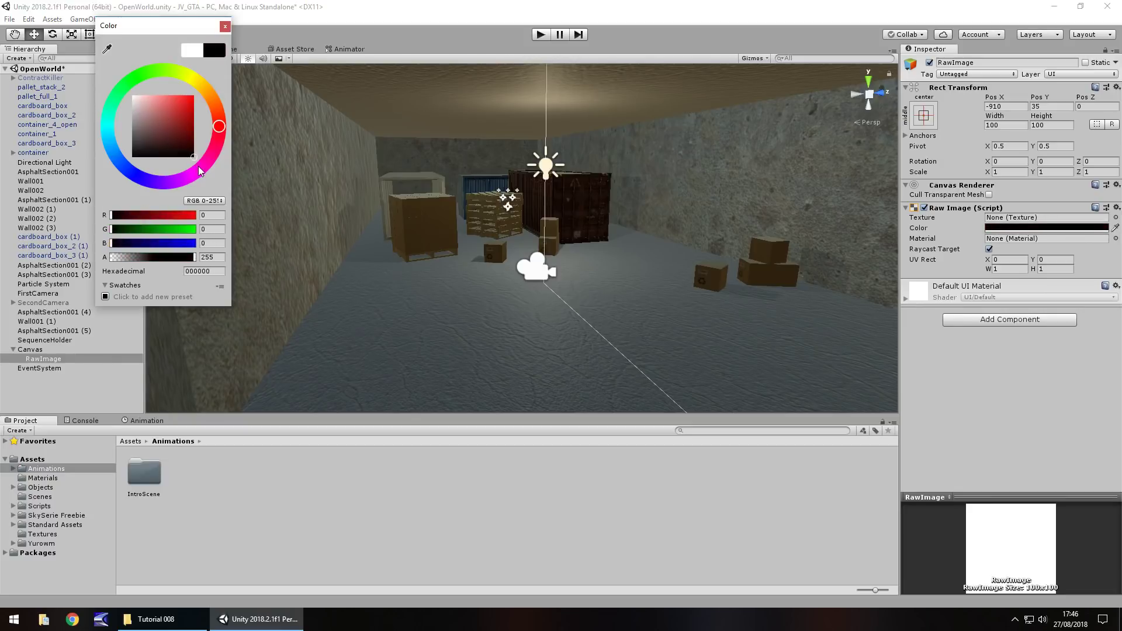
click(225, 25)
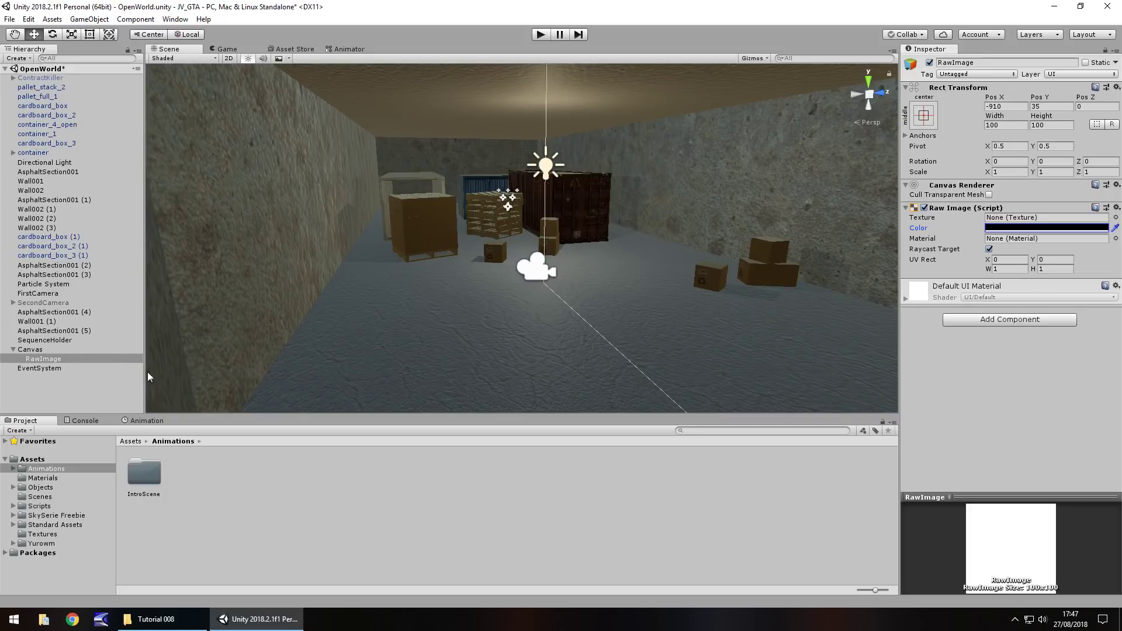
Play and stop the scene briefly, then frame the Canvas and orbit around it
click(541, 35)
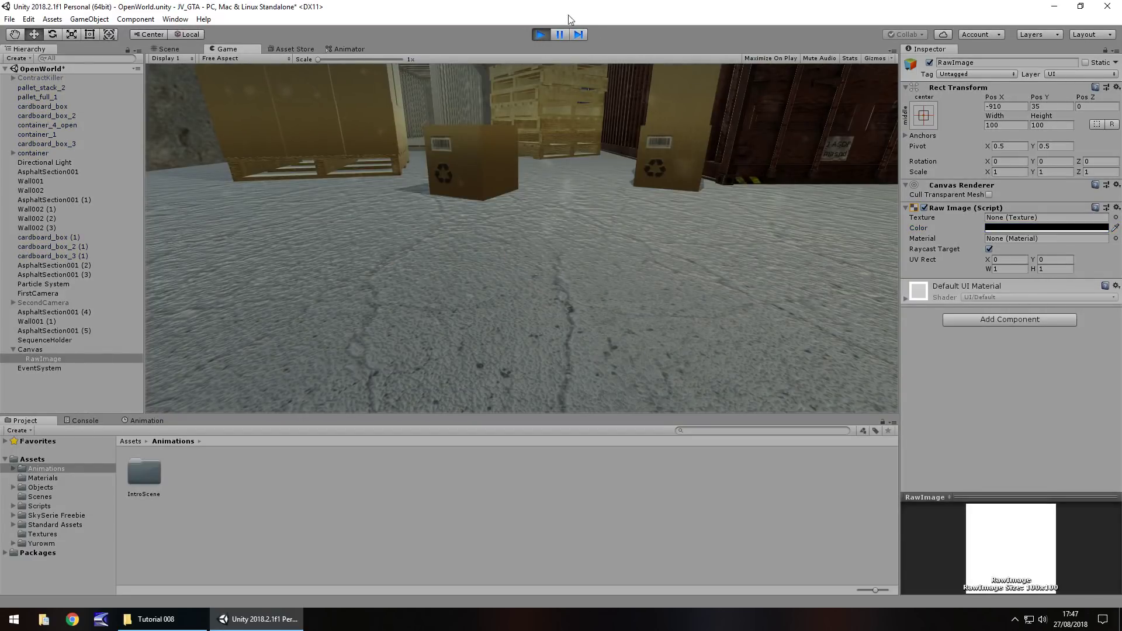
click(539, 32)
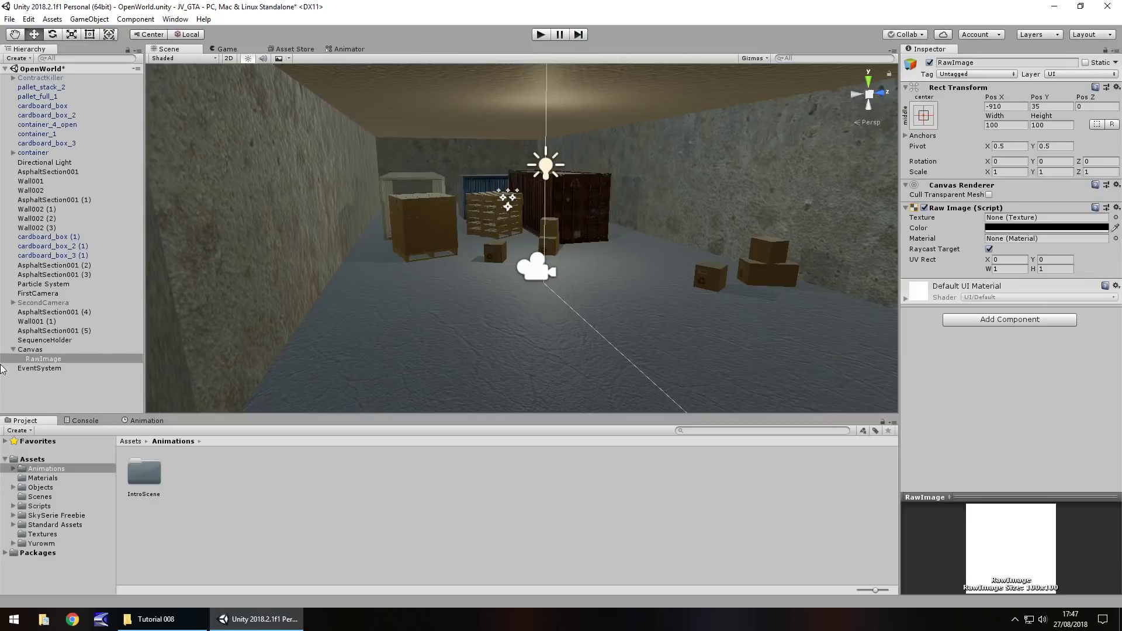
click(36, 350)
key(f)
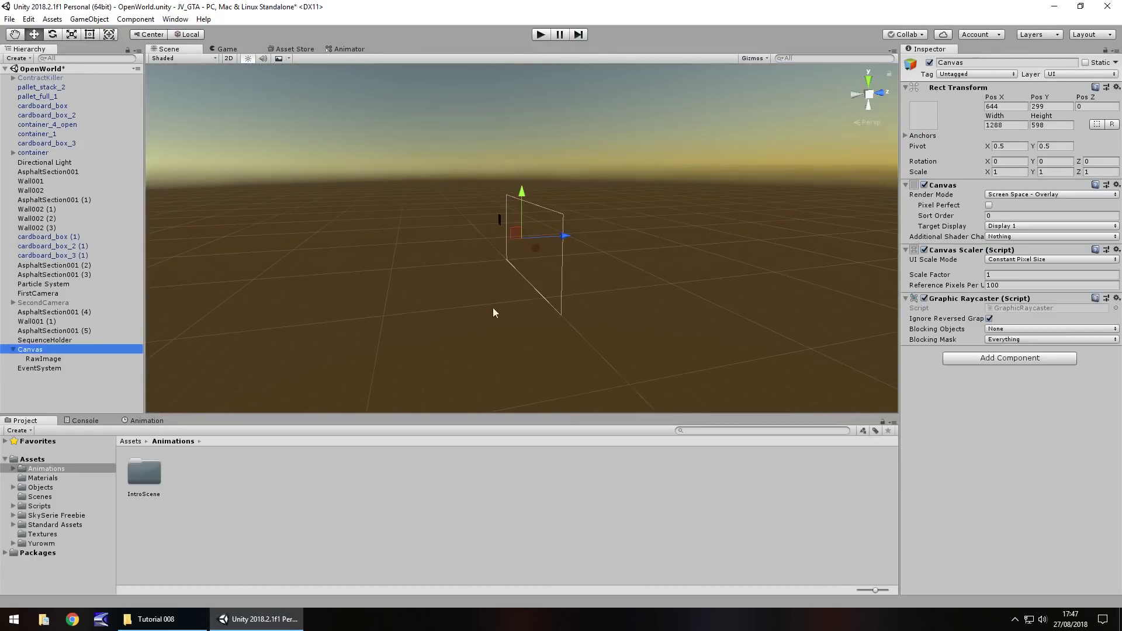
alt+drag(471, 307, 467, 202)
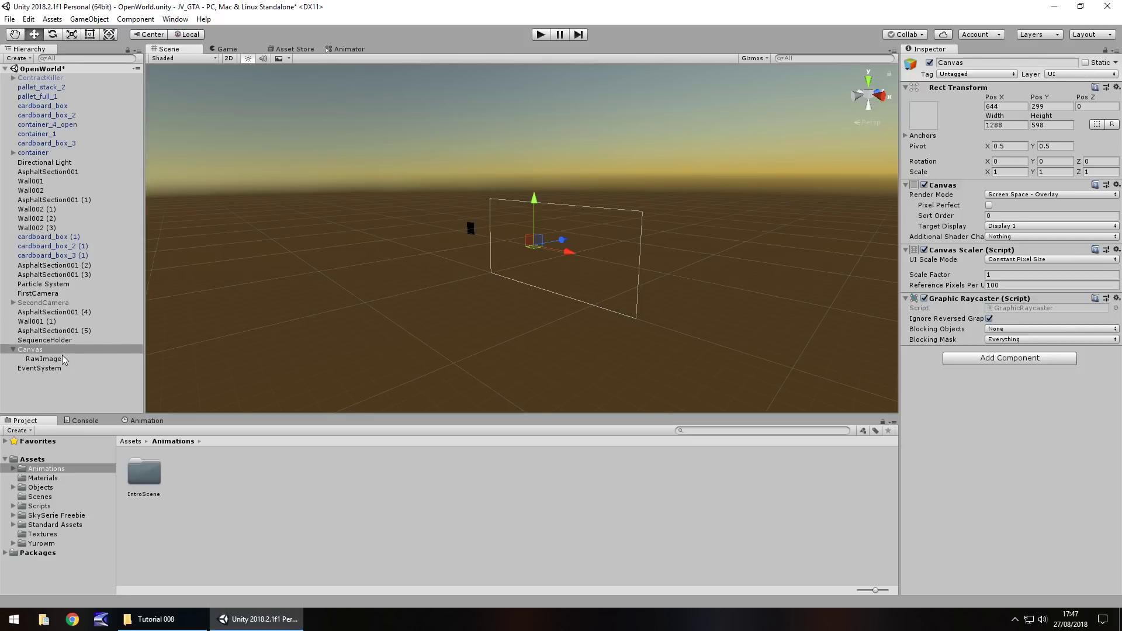
Apply the stretch-stretch anchor preset to RawImage
click(31, 360)
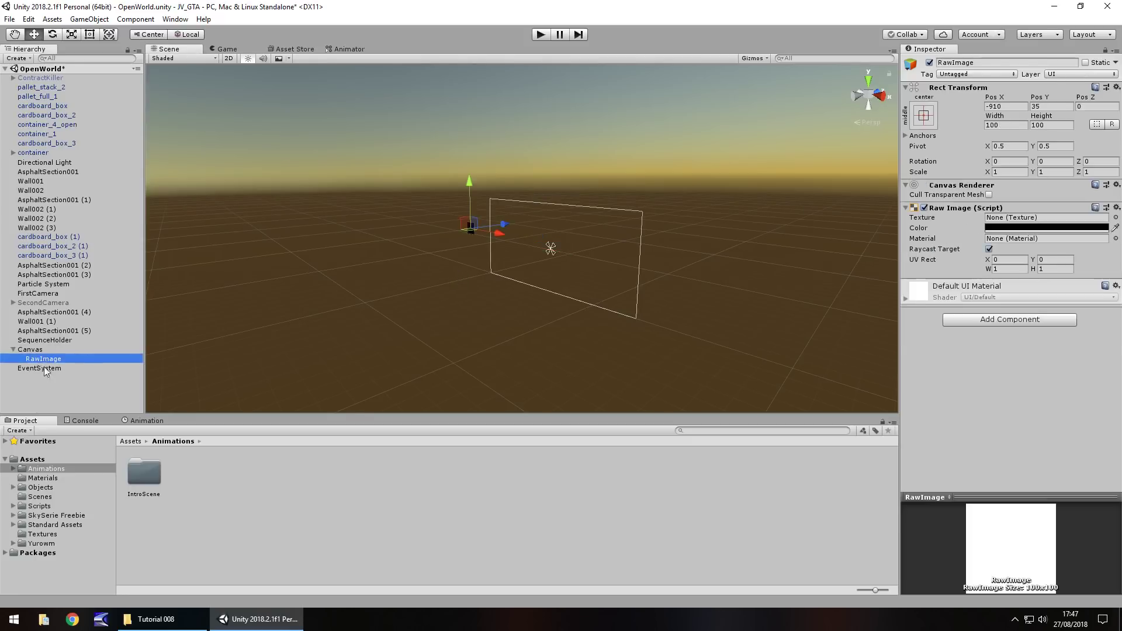
click(925, 120)
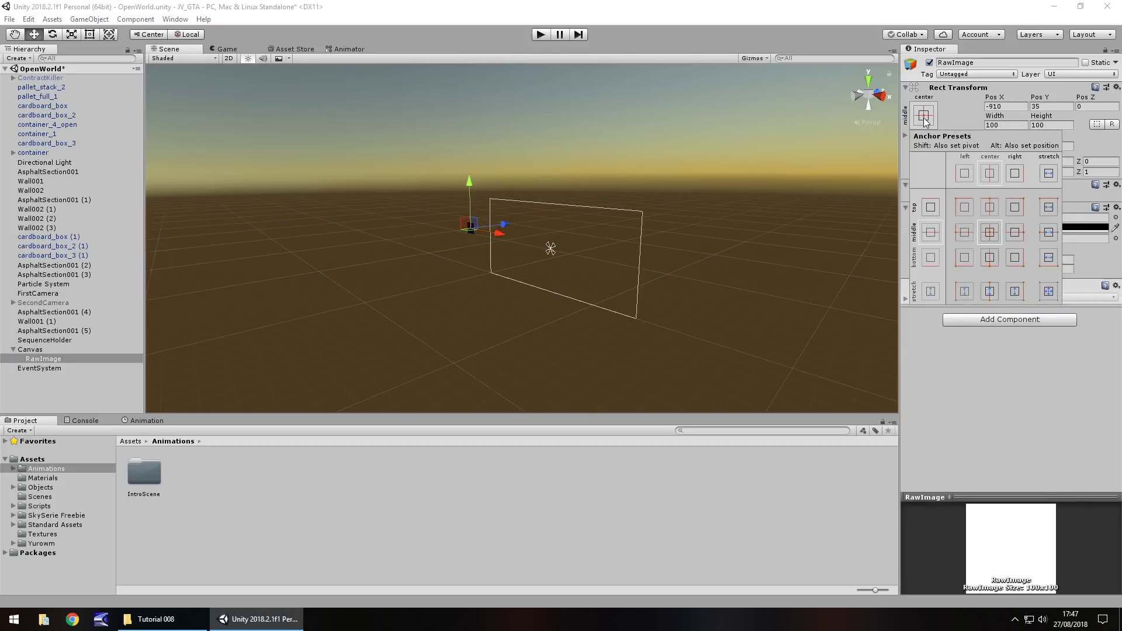
click(1048, 292)
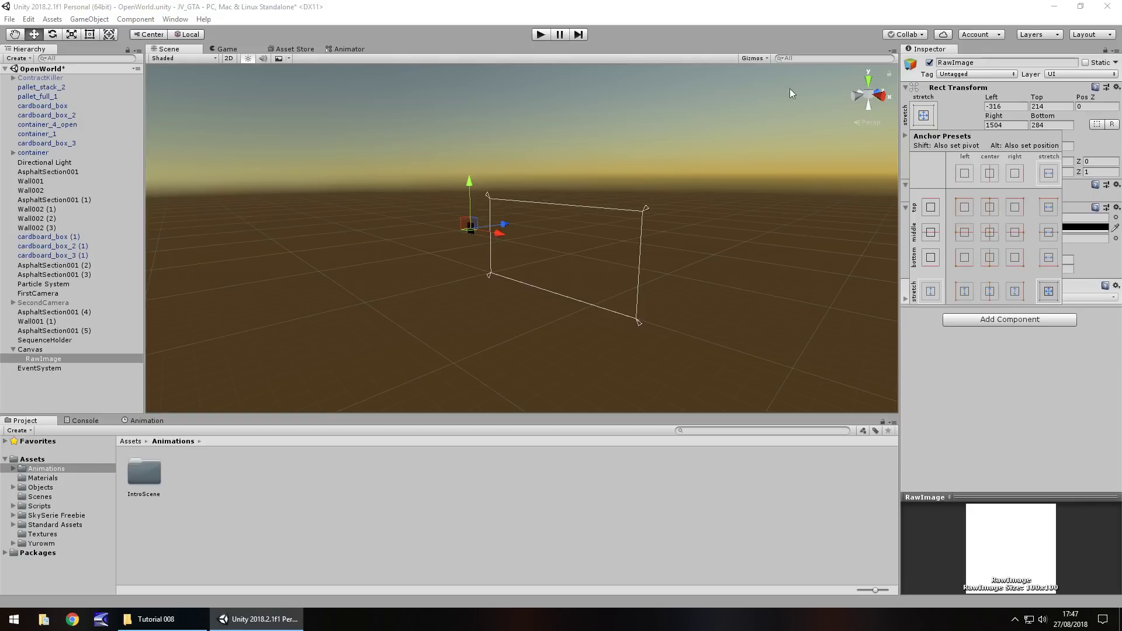
Set RawImage's Left, Top, Right and Bottom offsets to 0, then play to check the black overlay
click(1018, 106)
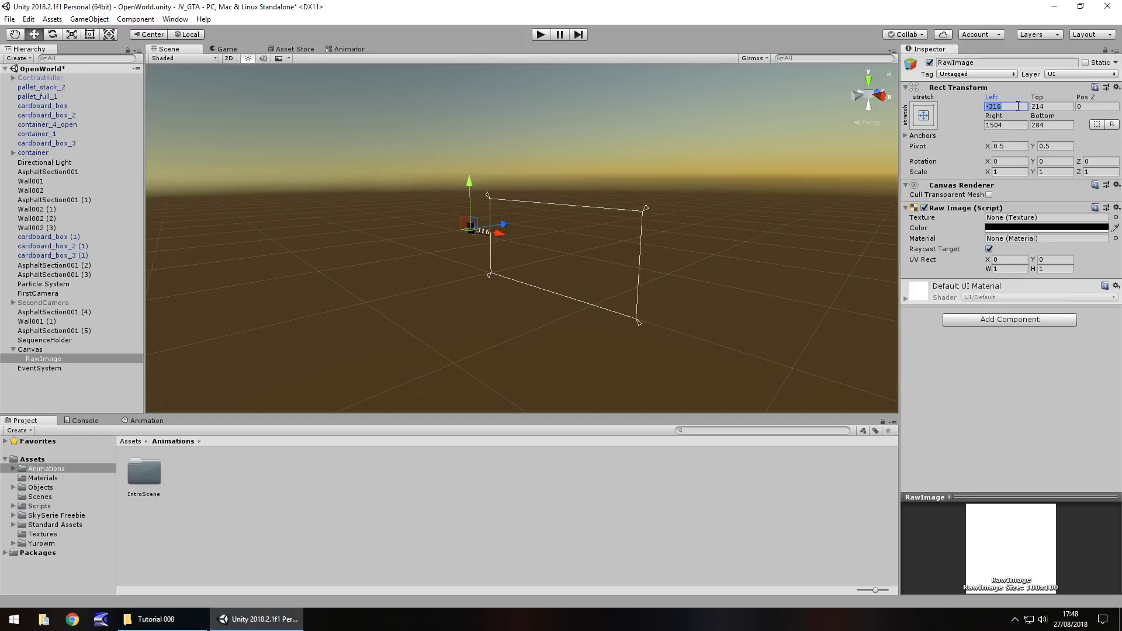
text(0)
click(1060, 106)
text(0)
click(1005, 125)
text(0)
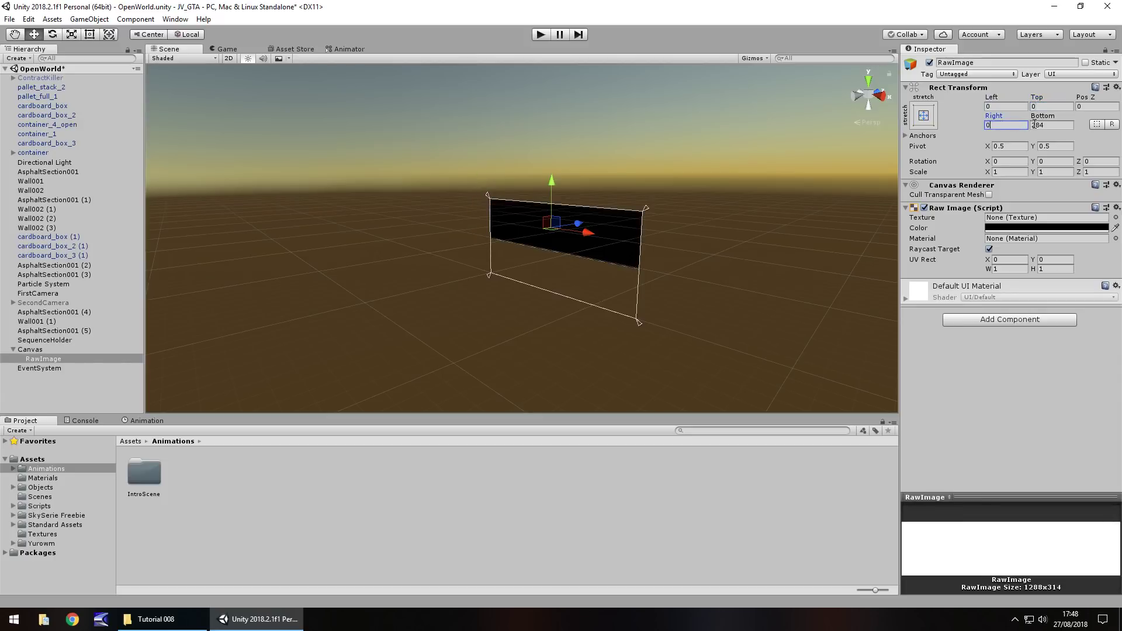
click(1049, 127)
text(0)
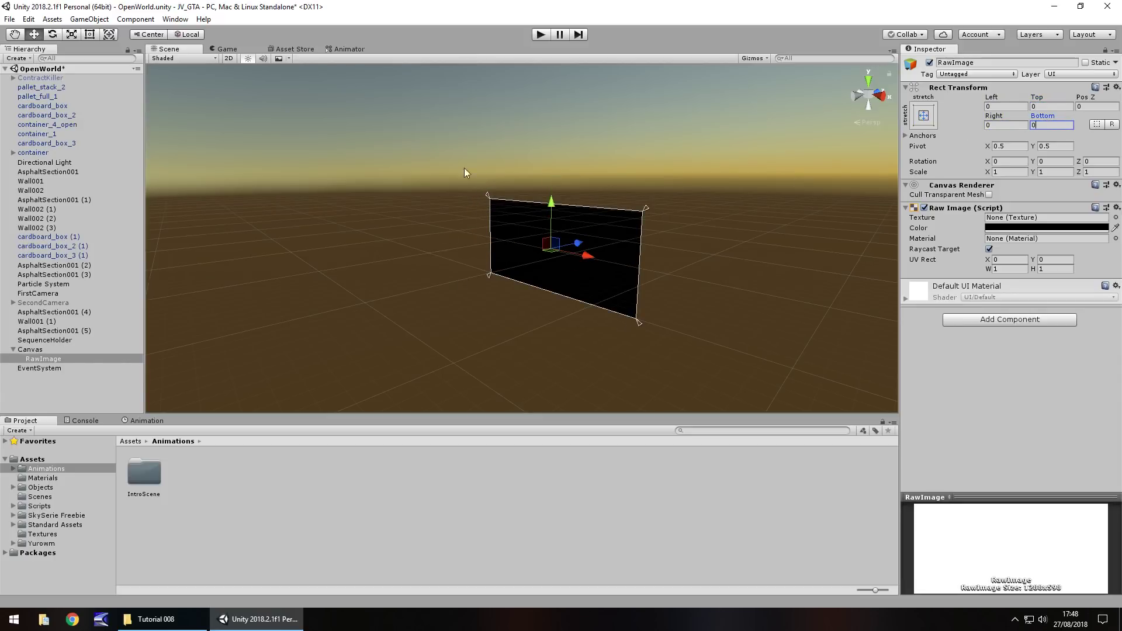
click(541, 35)
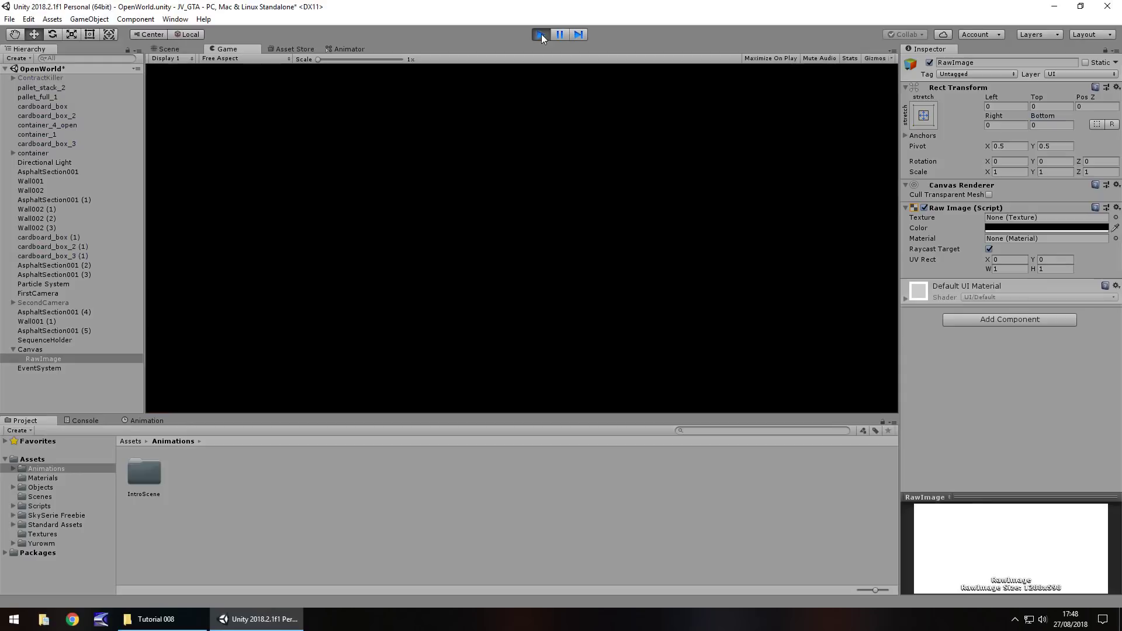
Stop the test run, then create a folder named General inside Animations and open it
click(542, 34)
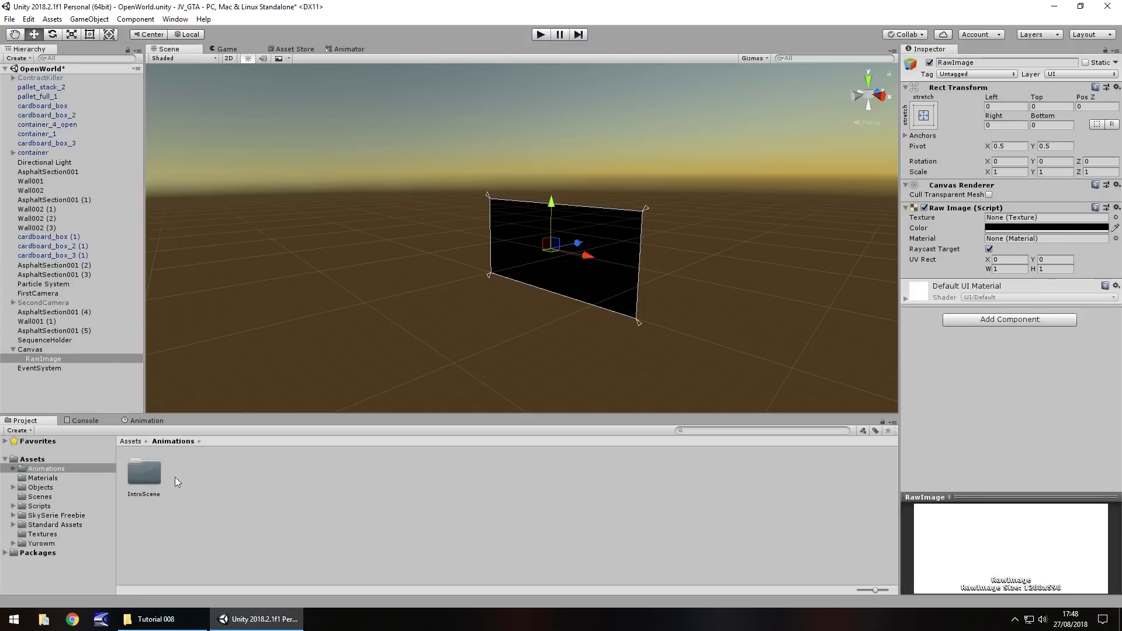
right_click(199, 482)
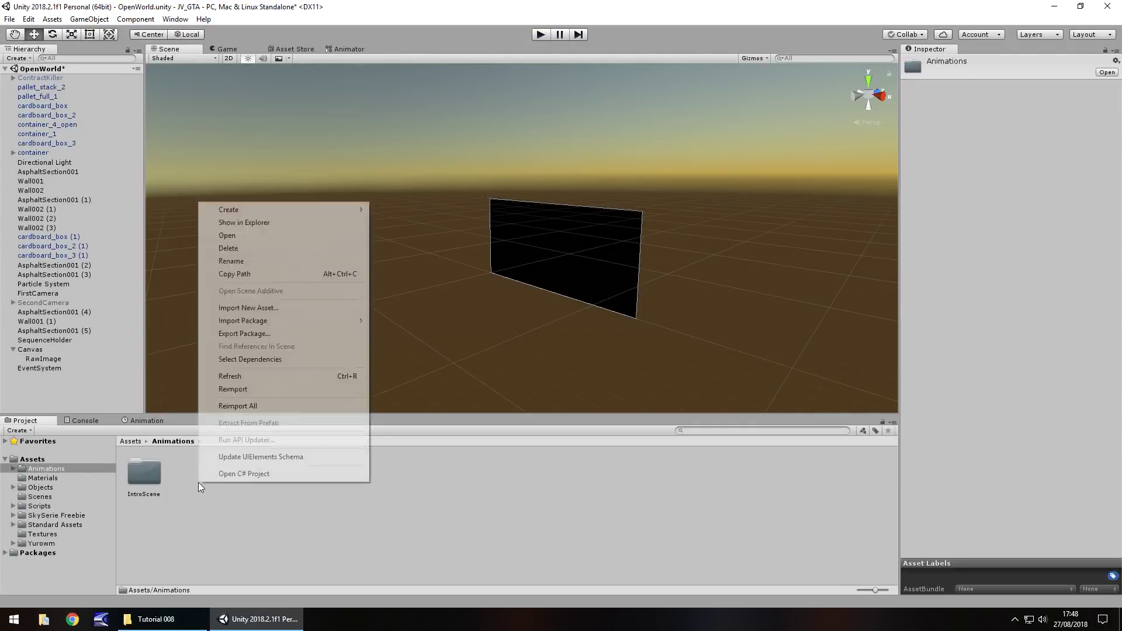
mouse_move(250, 210)
click(396, 210)
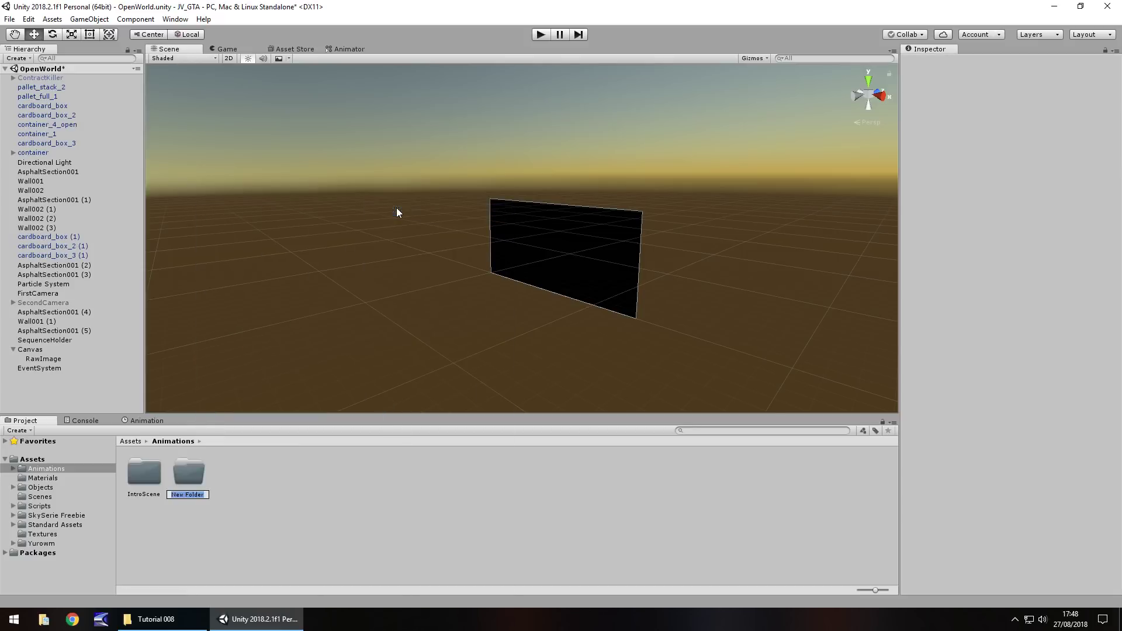
text(GeneralAnima)
key(BackSpace)
key(BackSpace)
key(BackSpace)
key(BackSpace)
key(BackSpace)
key(Return)
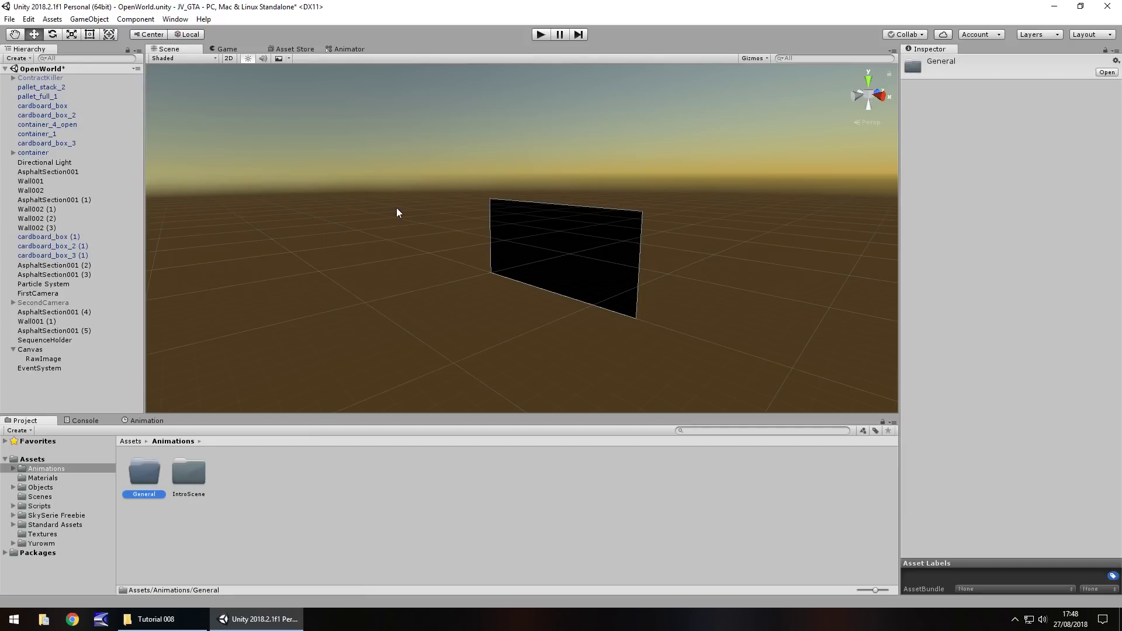
double_click(137, 493)
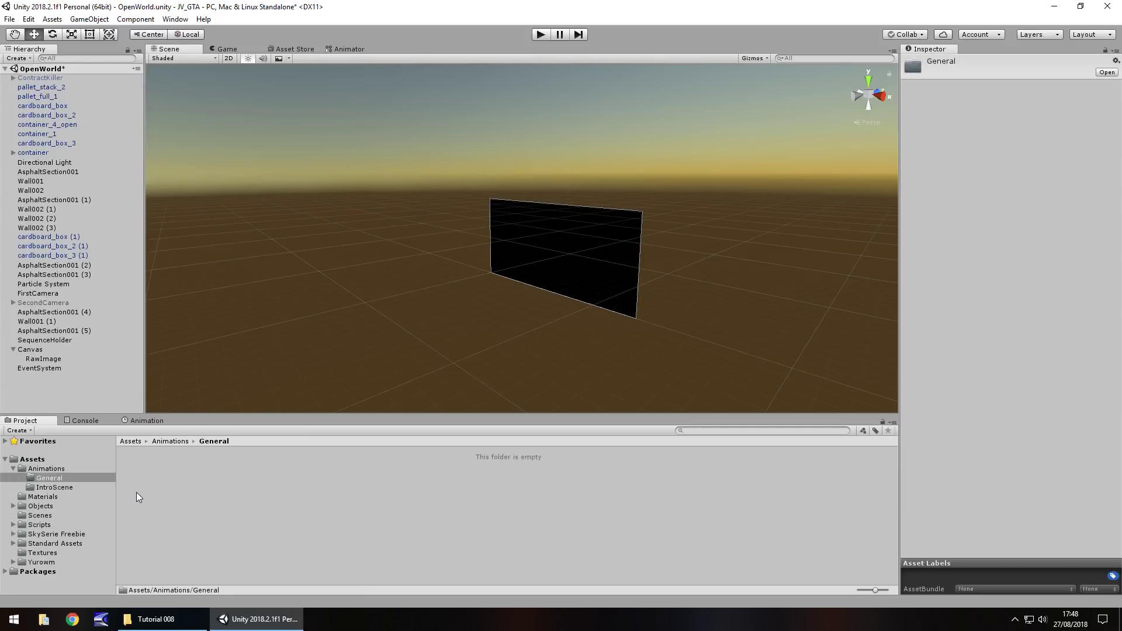
Rename the RawImage object in the Hierarchy to FadeIn
click(41, 359)
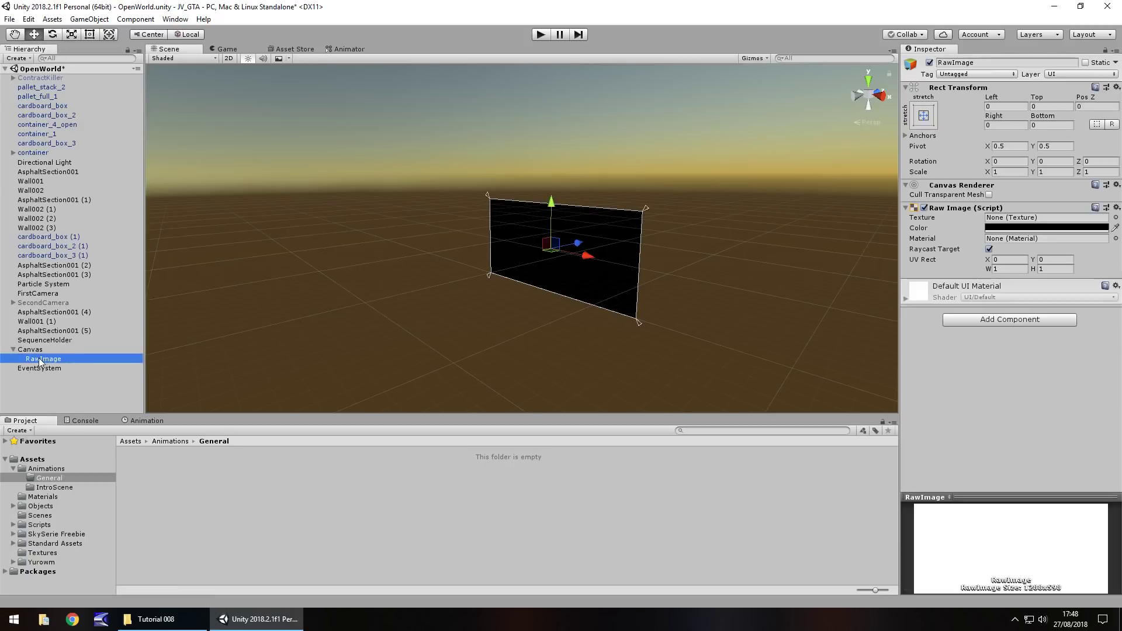
right_click(39, 362)
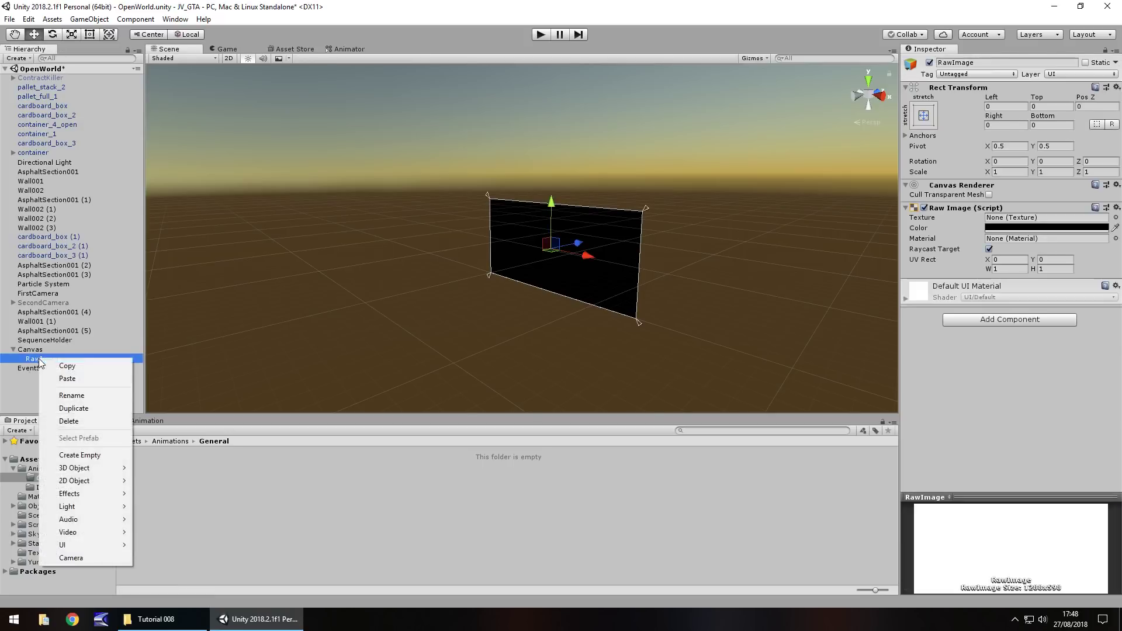
click(73, 396)
text(FadeIn)
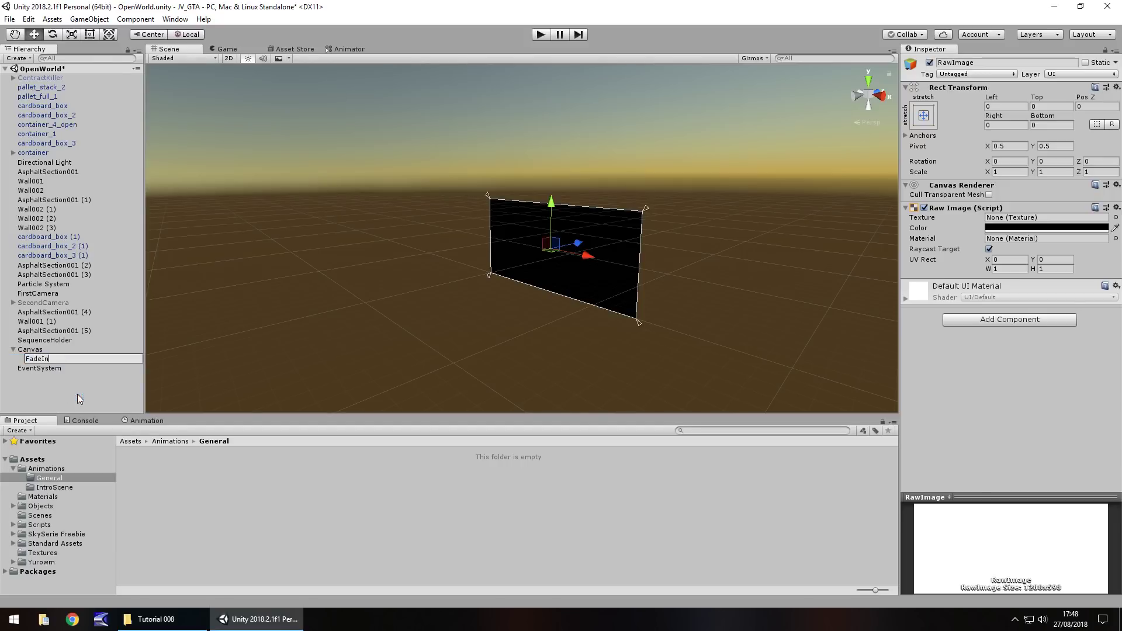
key(Return)
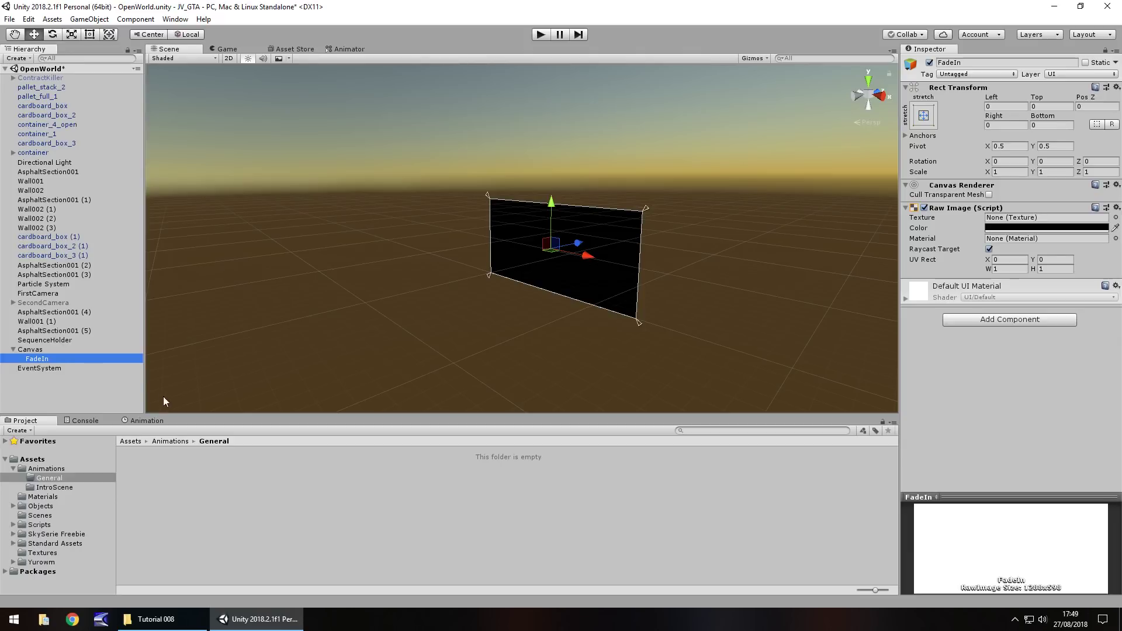
Create a FadeInAnim clip in the Animation window and turn on keyframe recording
click(146, 421)
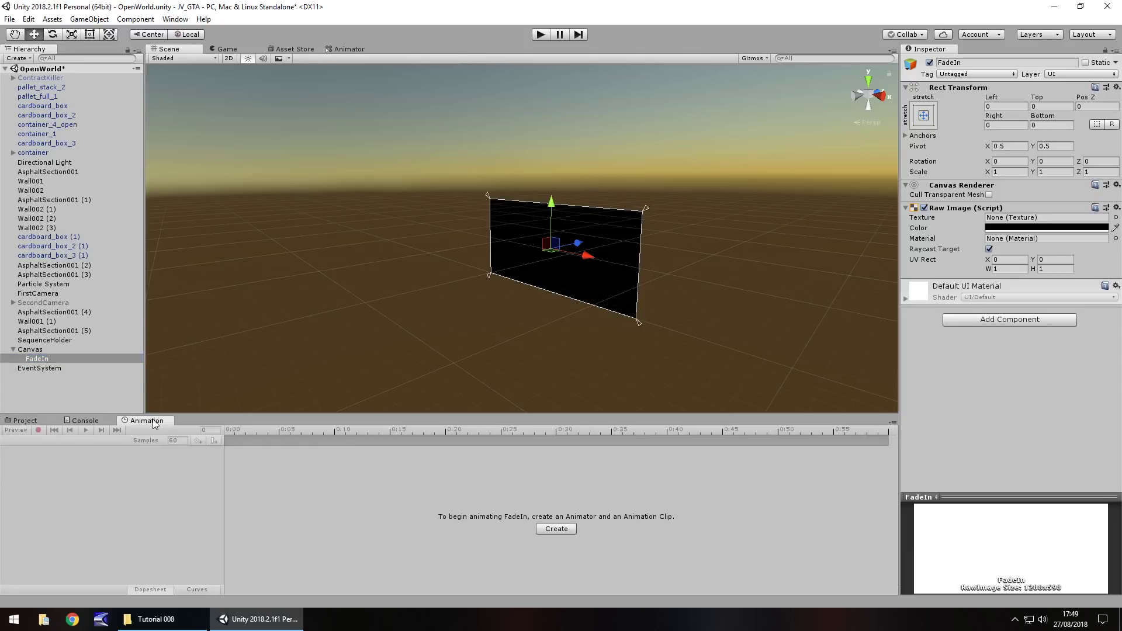
click(563, 528)
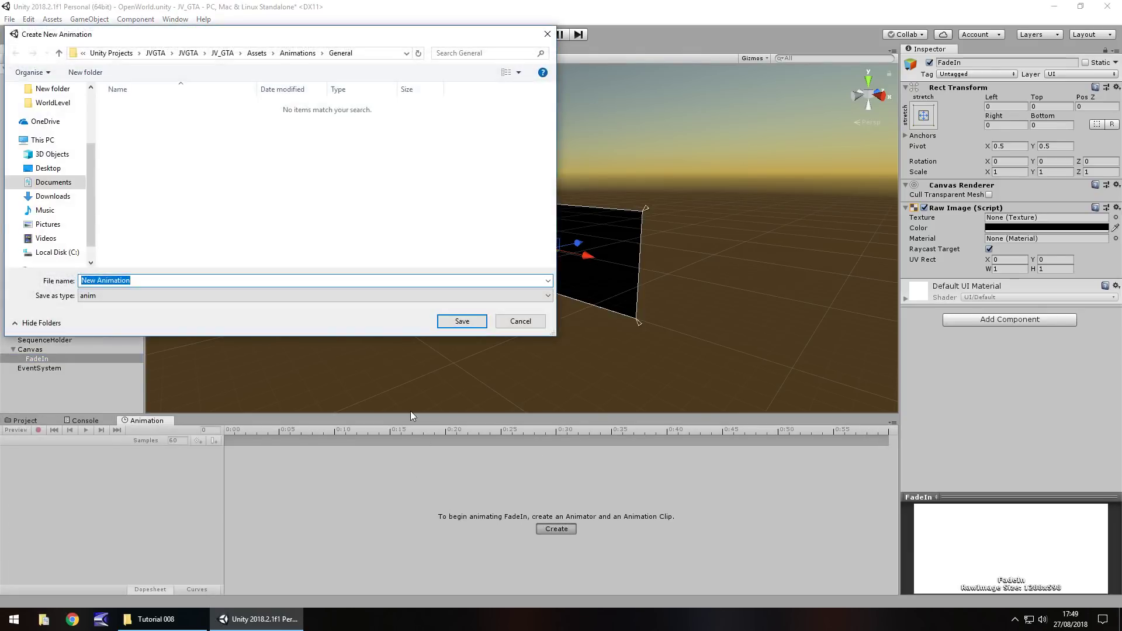
text(FadeInAnim)
key(Return)
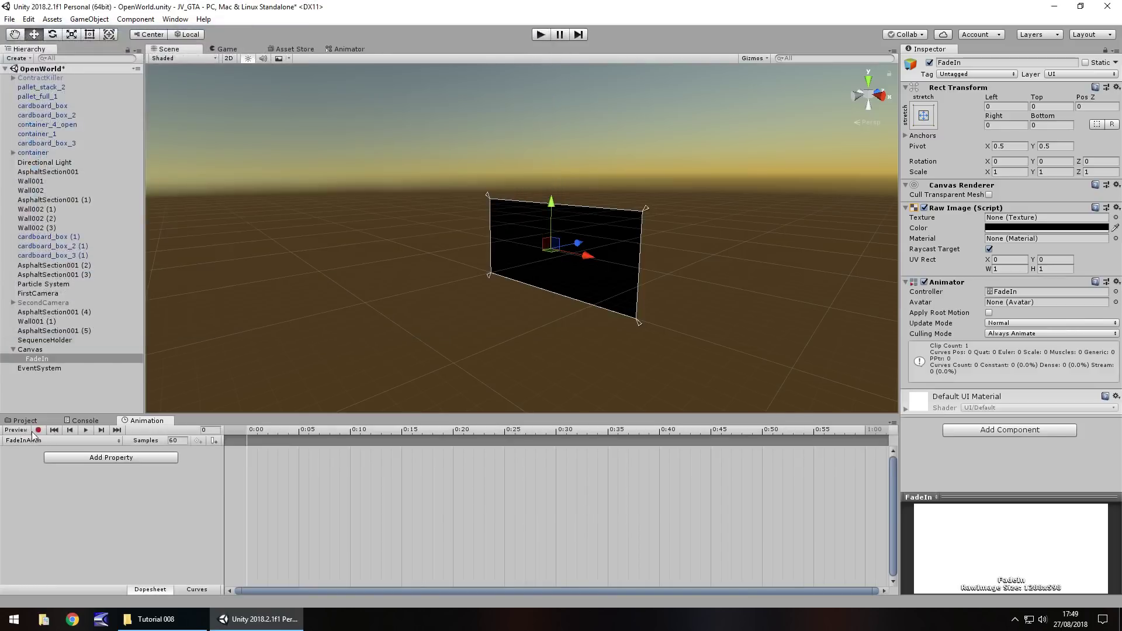
click(38, 430)
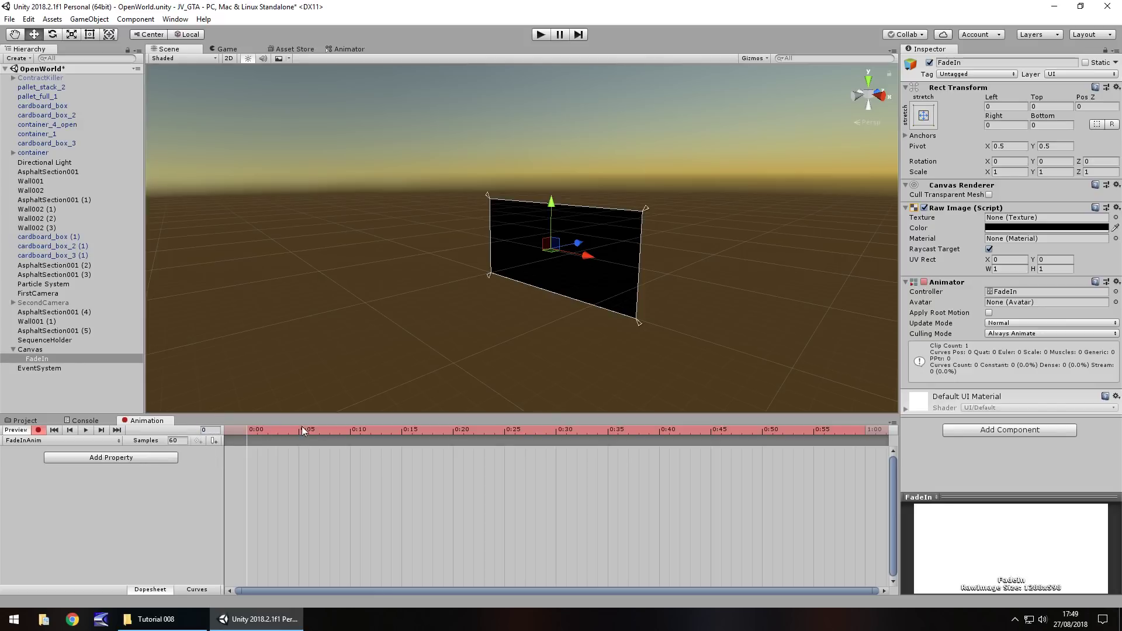
Key the Raw Image colour alpha at 255 on frame 0
click(1036, 229)
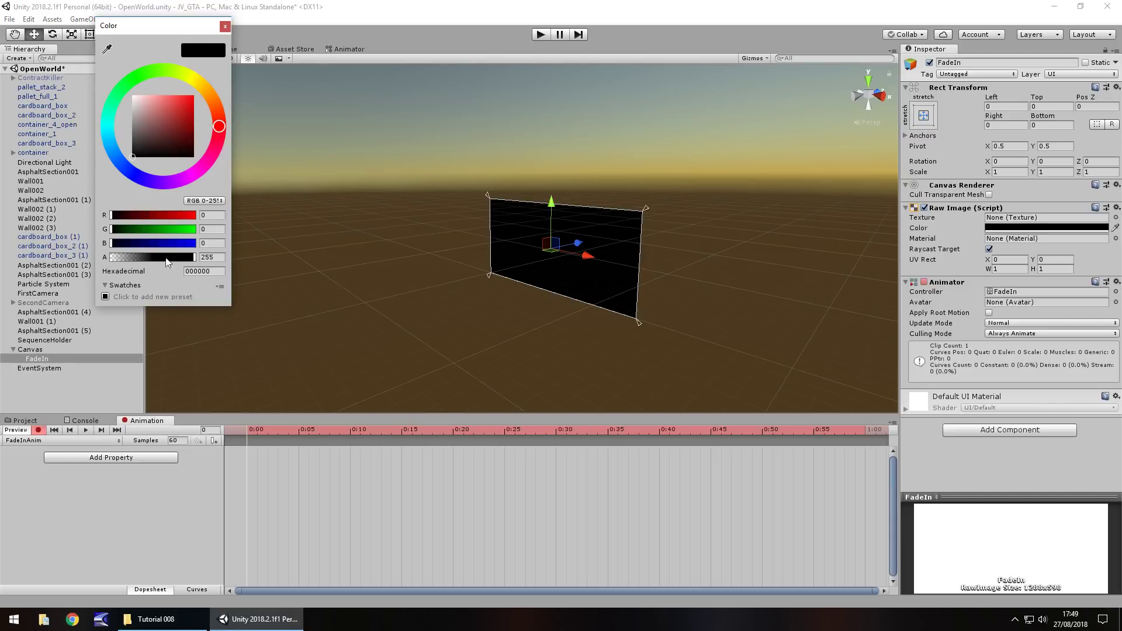
mouse_move(175, 262)
mouse_down()
mouse_move(157, 262)
mouse_move(195, 262)
mouse_up()
click(219, 263)
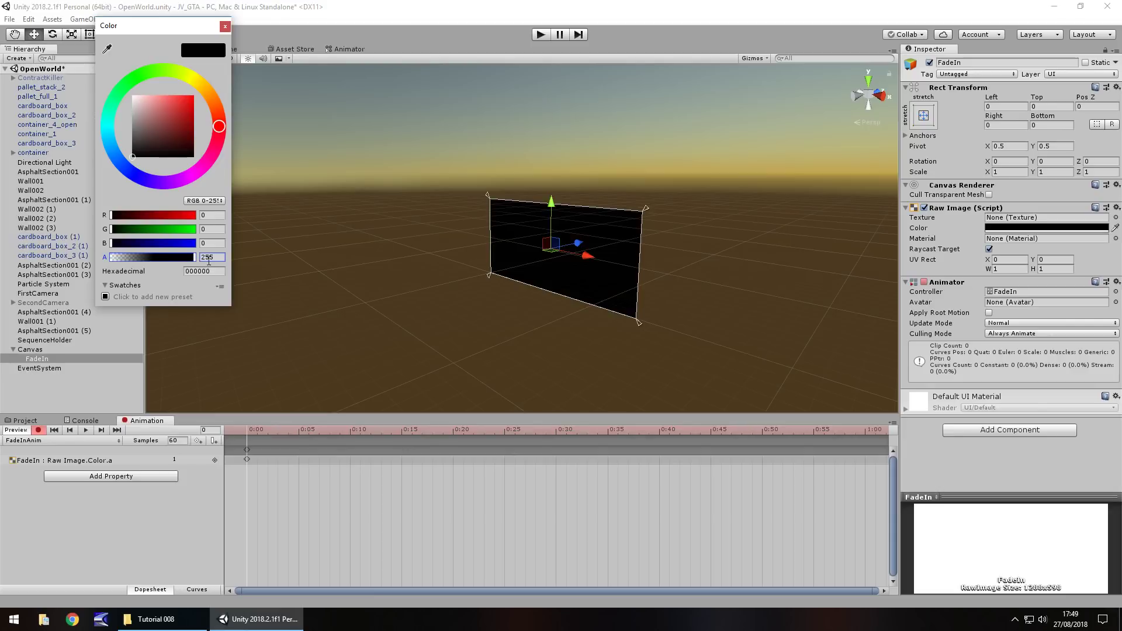
drag(221, 260, 197, 260)
text(255)
click(224, 26)
Move to frame 60 and key the Raw Image colour alpha at 0
click(200, 430)
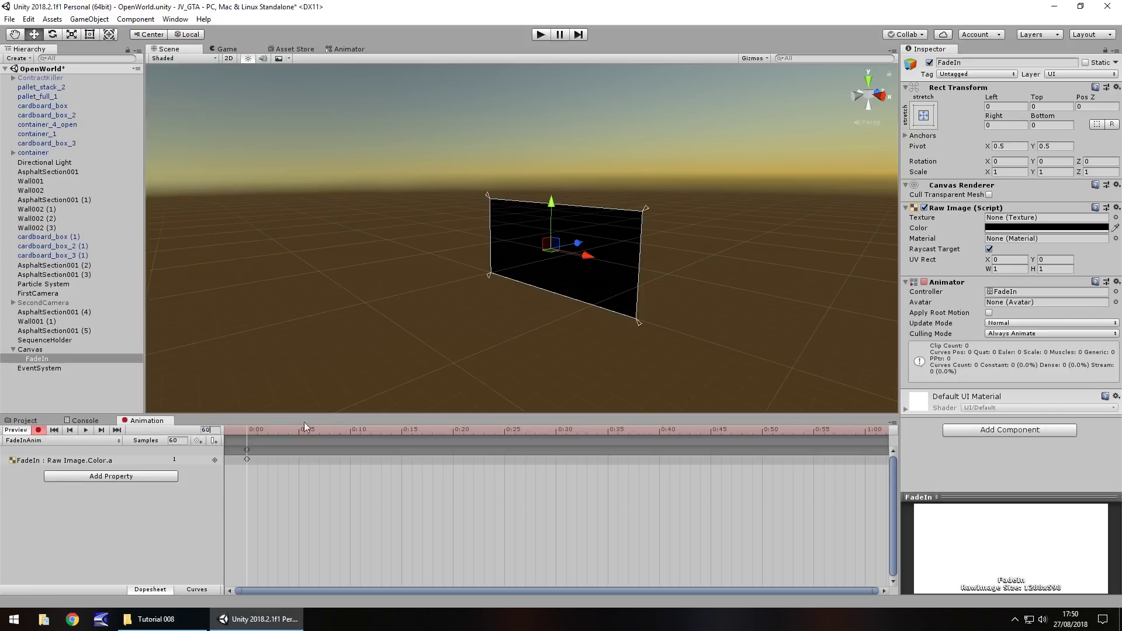
text(60)
click(1033, 228)
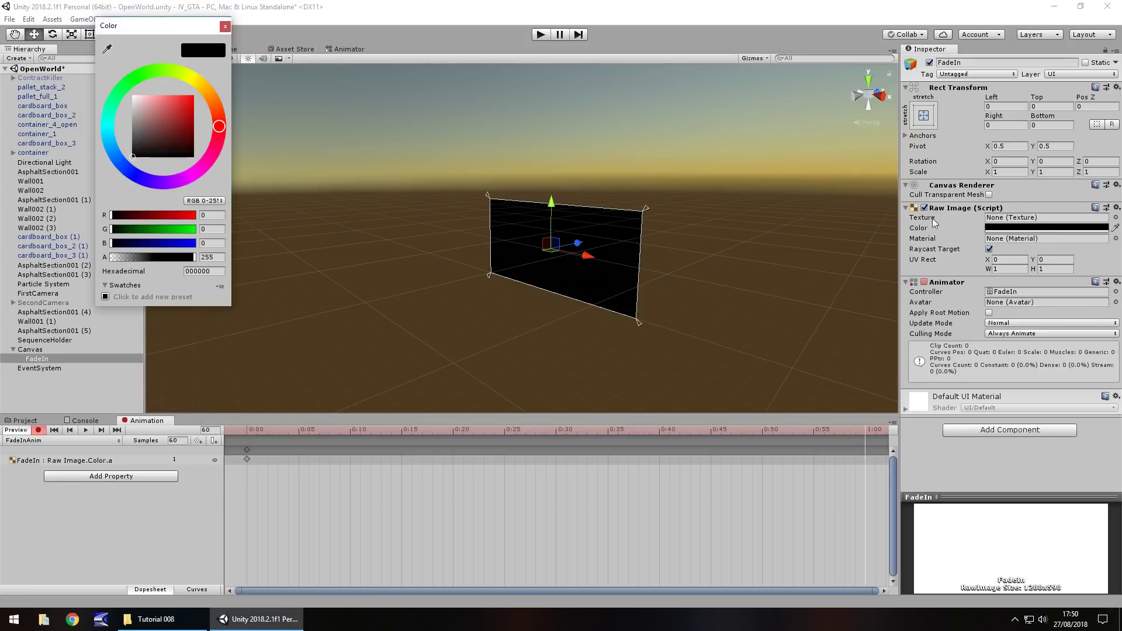
click(182, 256)
text(0)
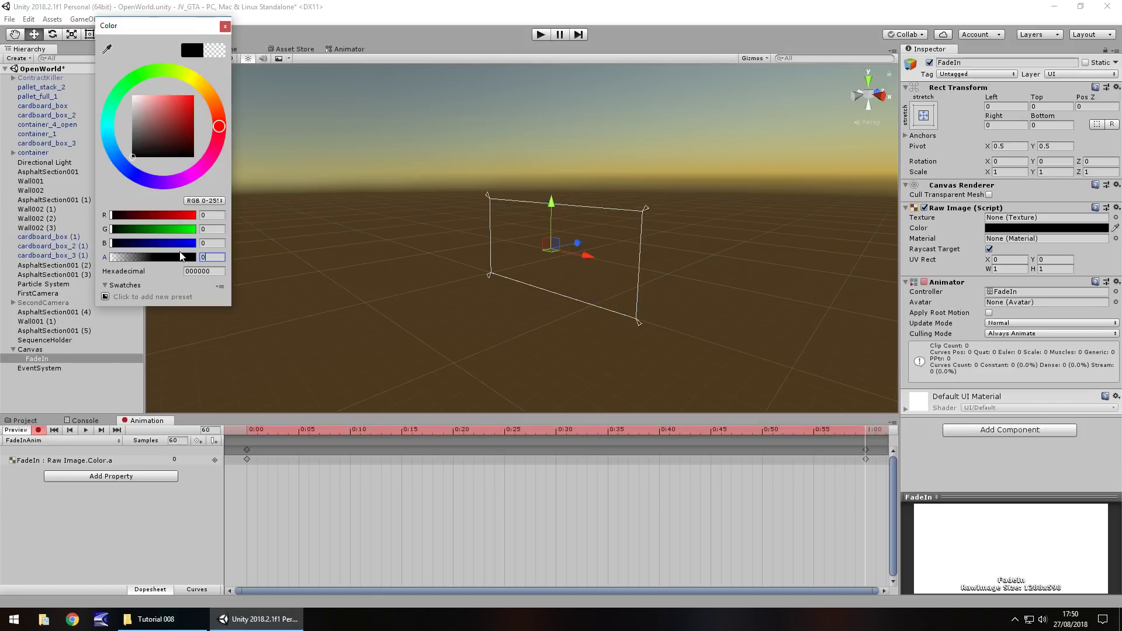
click(225, 26)
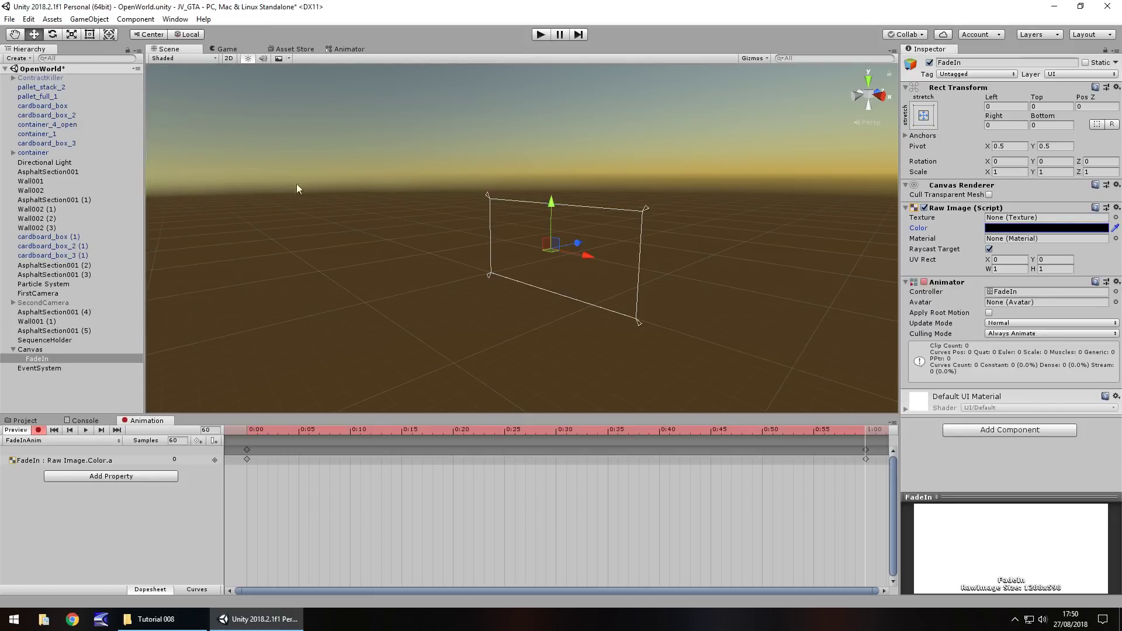
Stop recording and uncheck Loop Time on the FadeInAnim clip
click(37, 430)
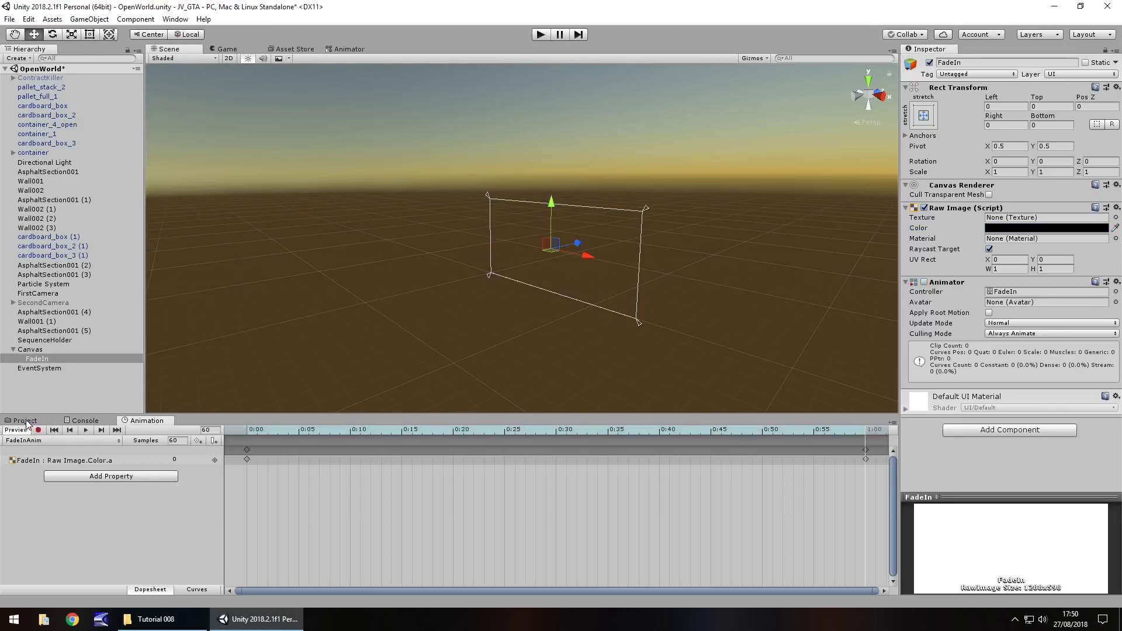
click(25, 420)
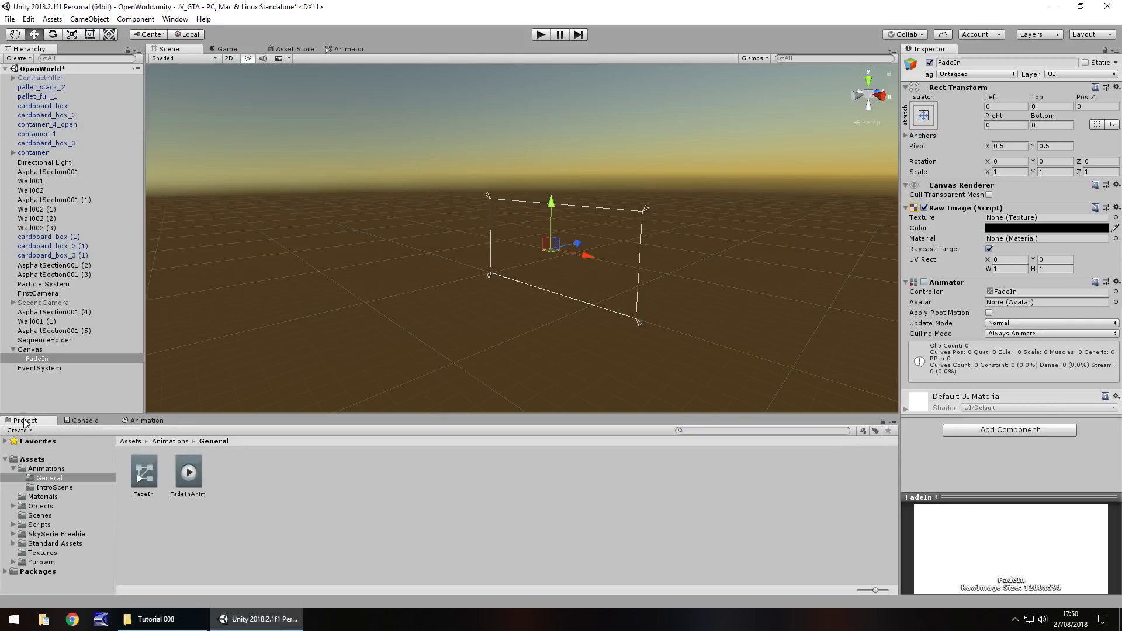
click(185, 473)
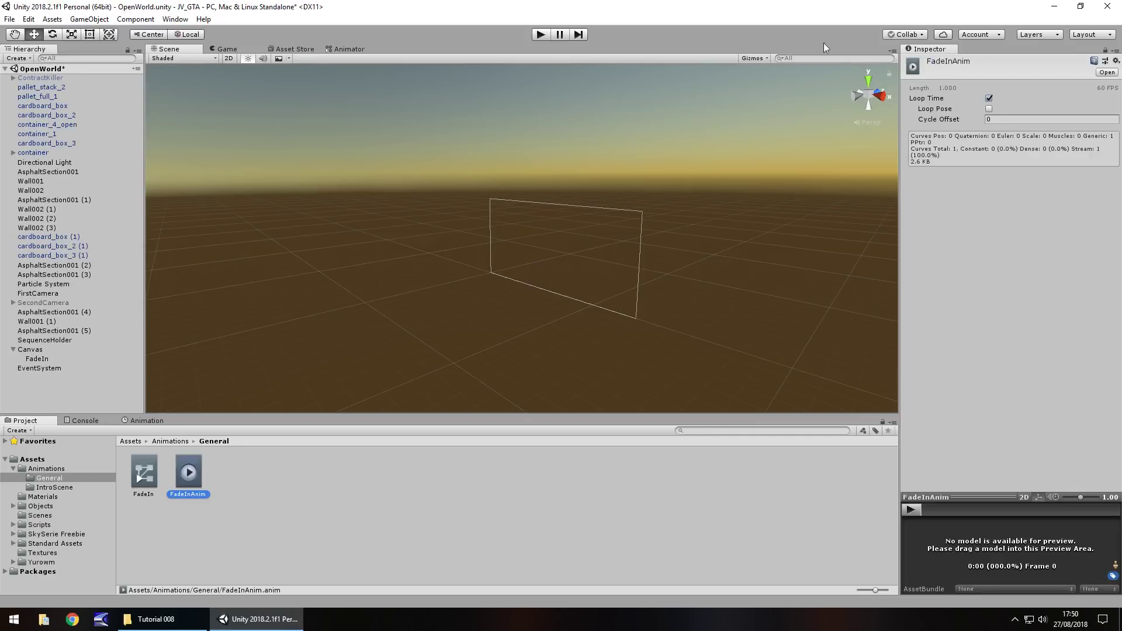
click(988, 98)
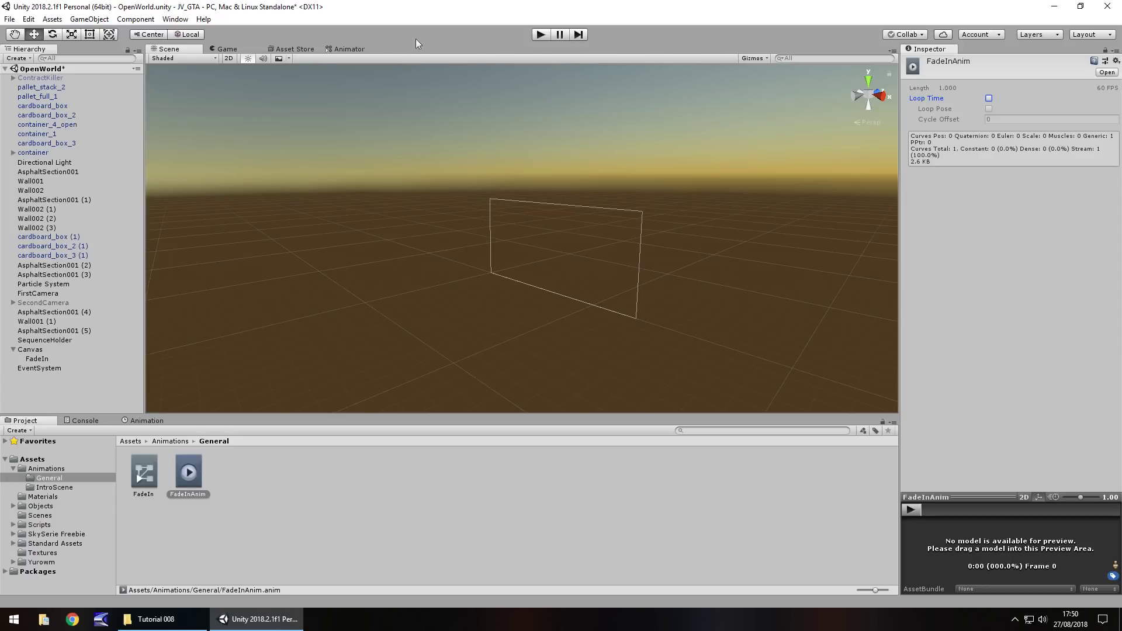
Check the Animator graph, select FadeIn in the Scene view, and play then stop to test the fade
click(361, 49)
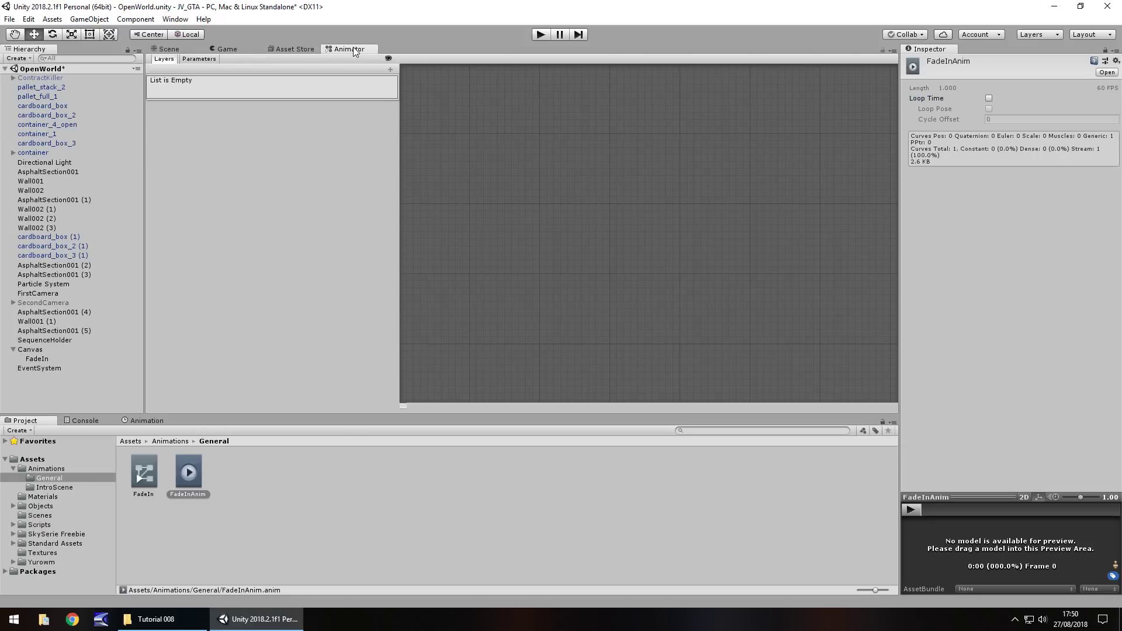
click(168, 49)
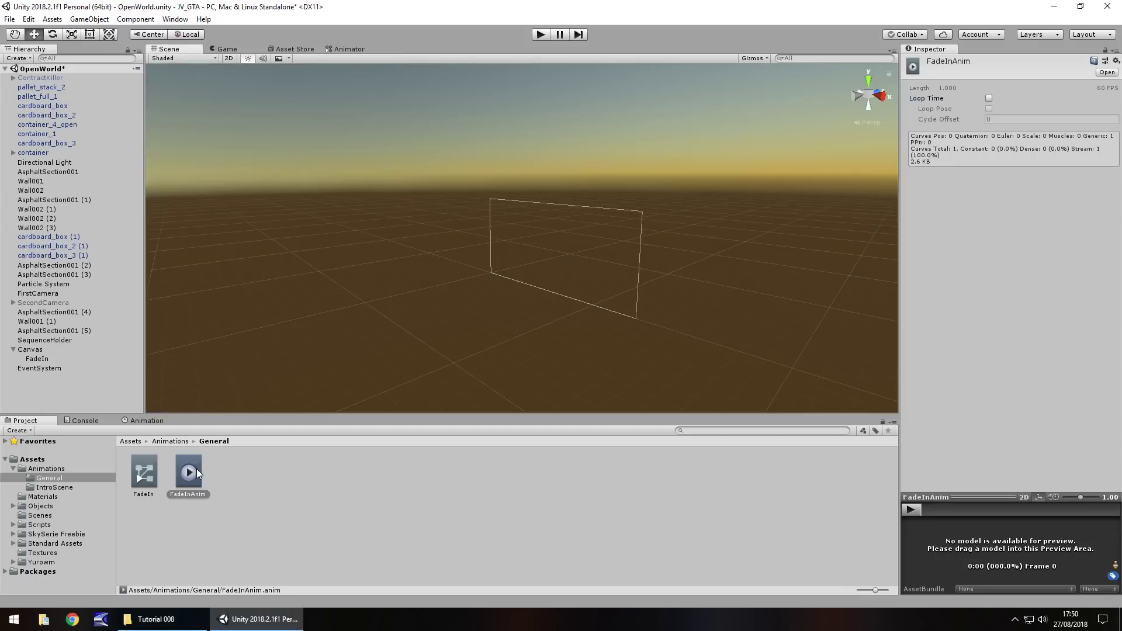
click(51, 358)
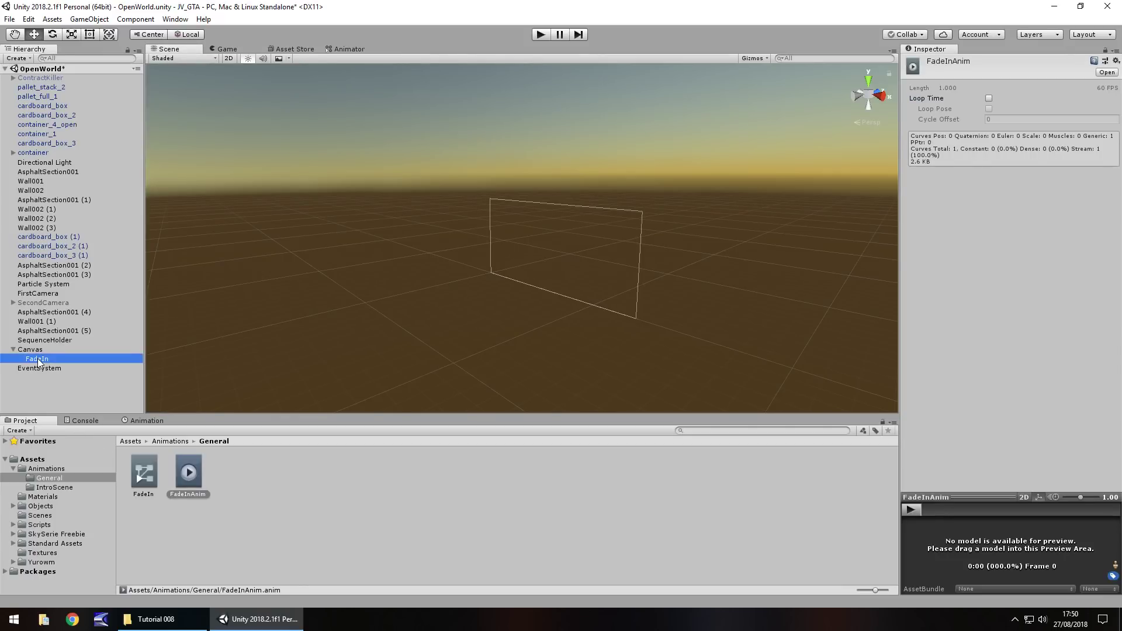
click(540, 34)
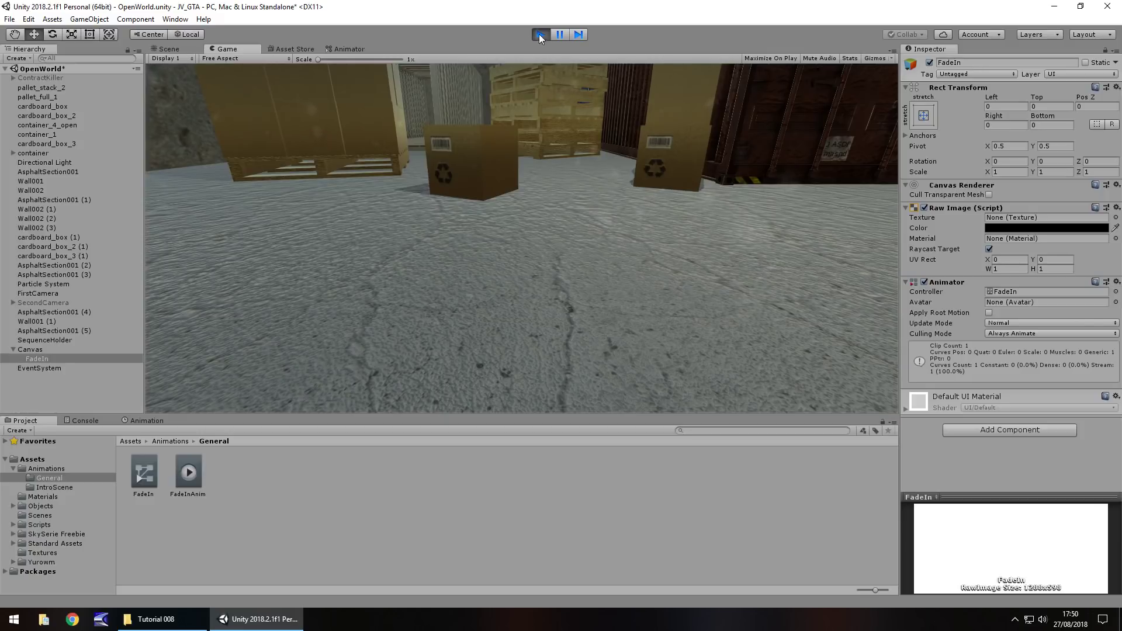
click(542, 34)
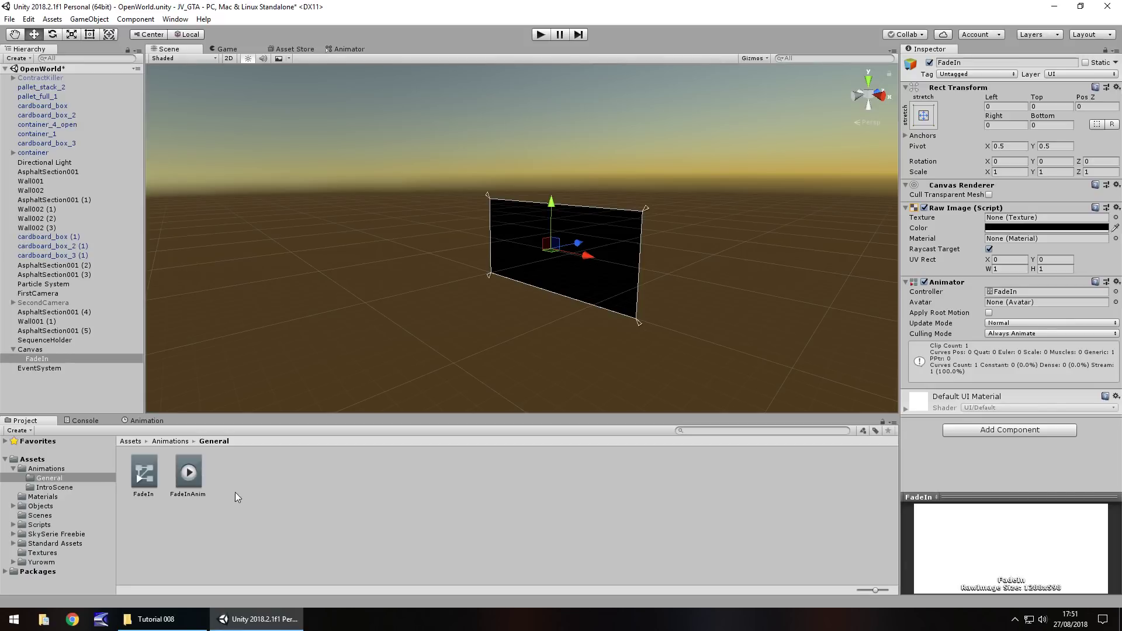
Browse Assets > Scripts > IntroScene and open the A01_CamSwitch script in Visual Studio
click(41, 525)
double_click(197, 467)
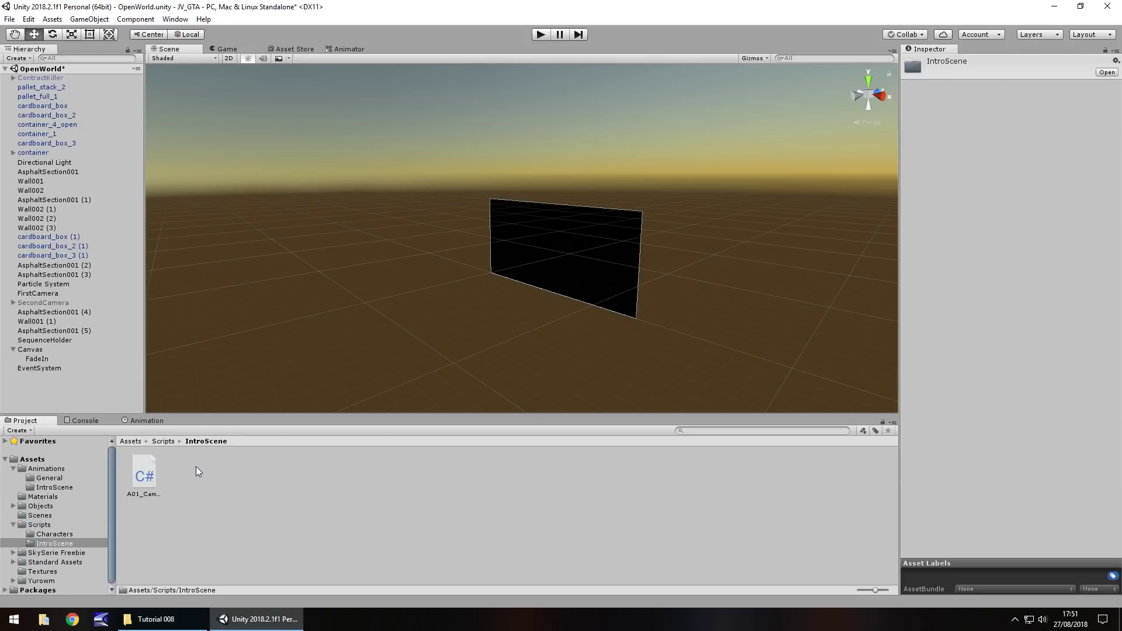
click(152, 471)
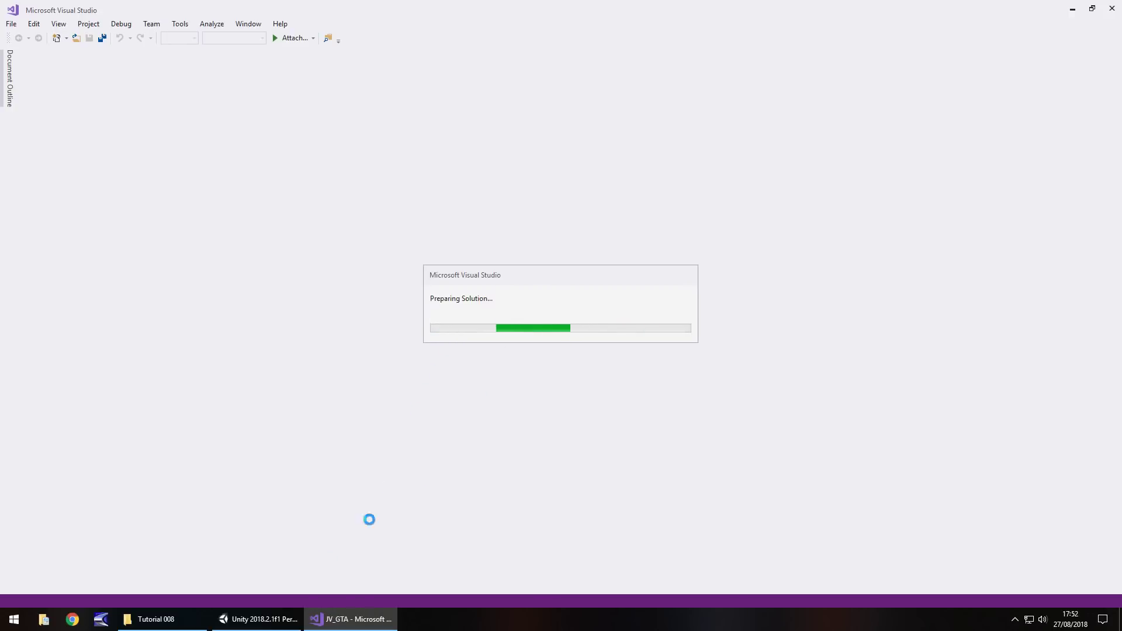
Read the A01_CamSwitch code that switches cameras after 7 seconds, then return to Unity
click(289, 623)
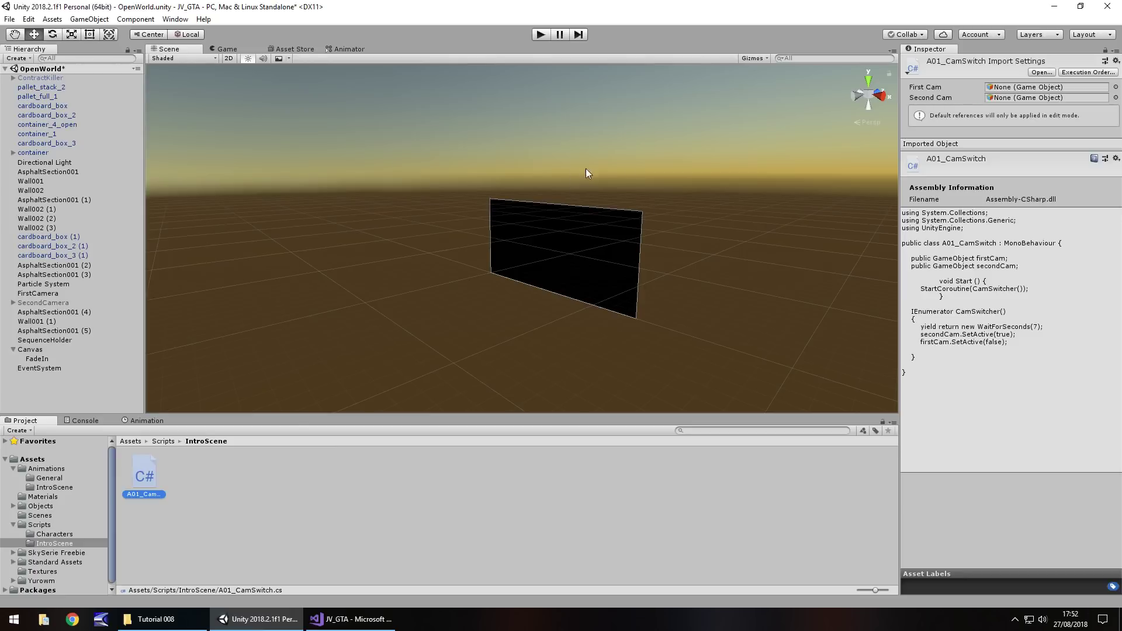
click(356, 620)
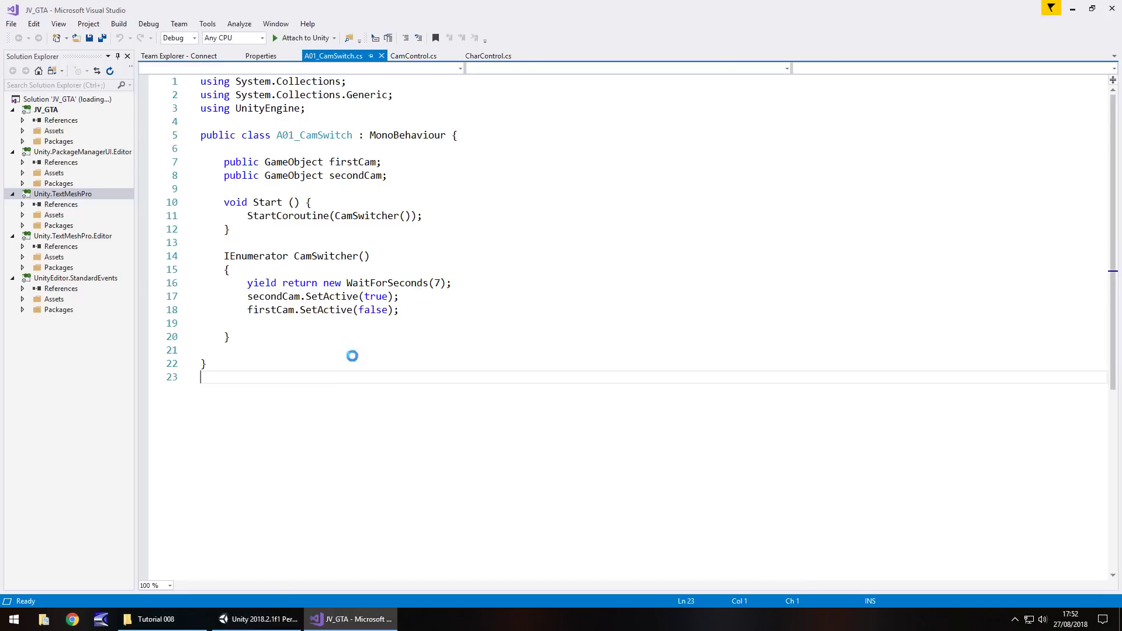
click(259, 618)
click(541, 34)
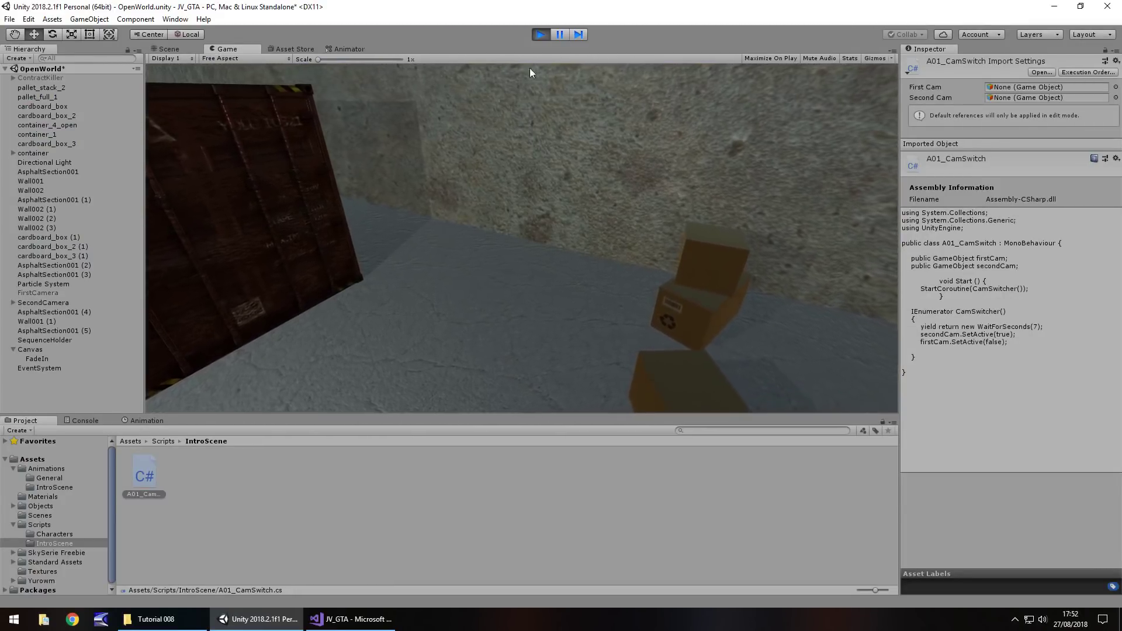
click(540, 35)
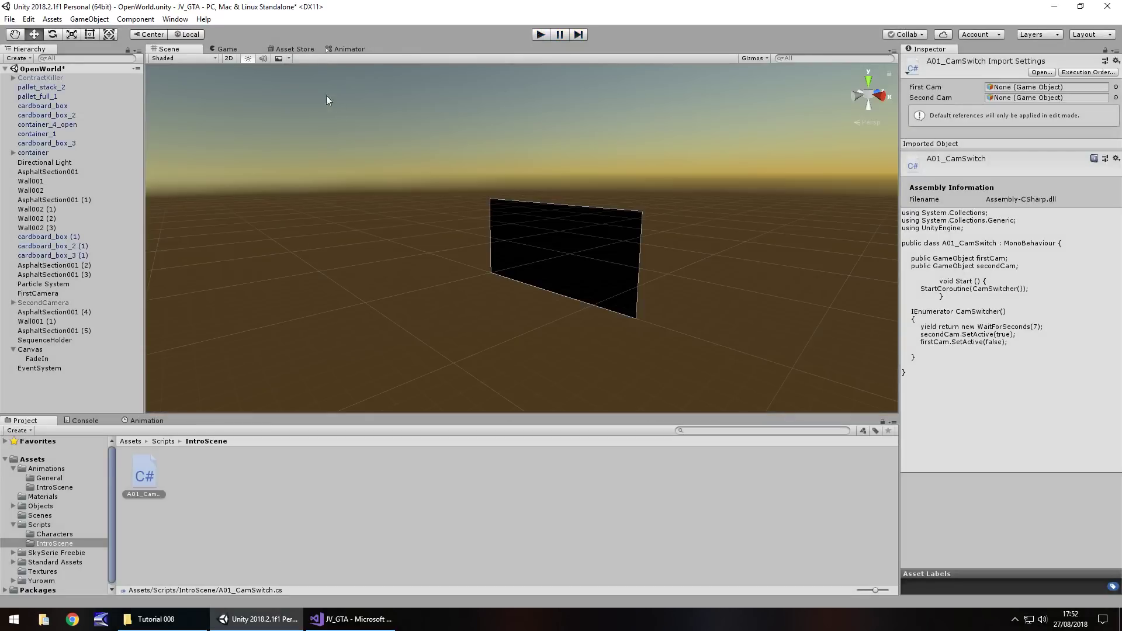
Add a UI Text object under the Canvas and frame it in the scene
click(94, 19)
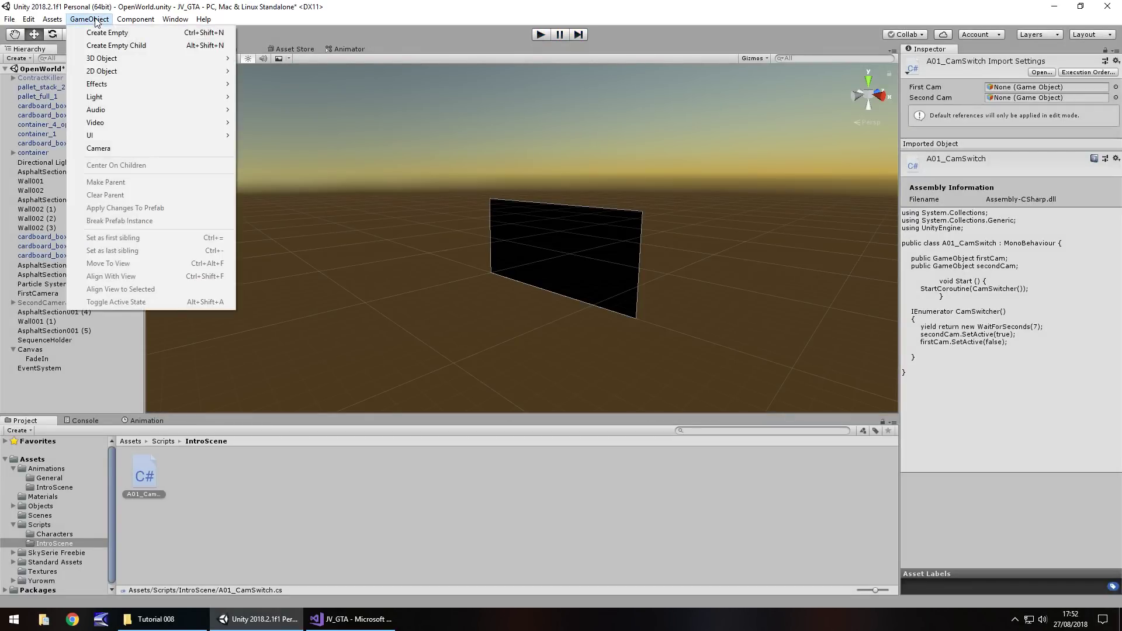
mouse_move(107, 138)
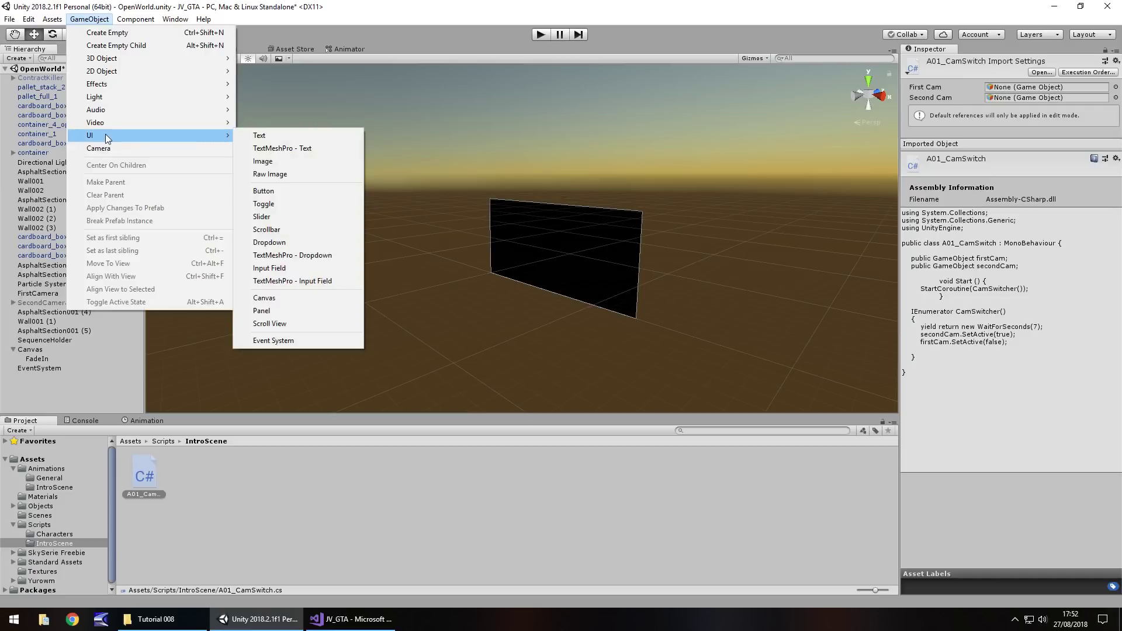
click(276, 136)
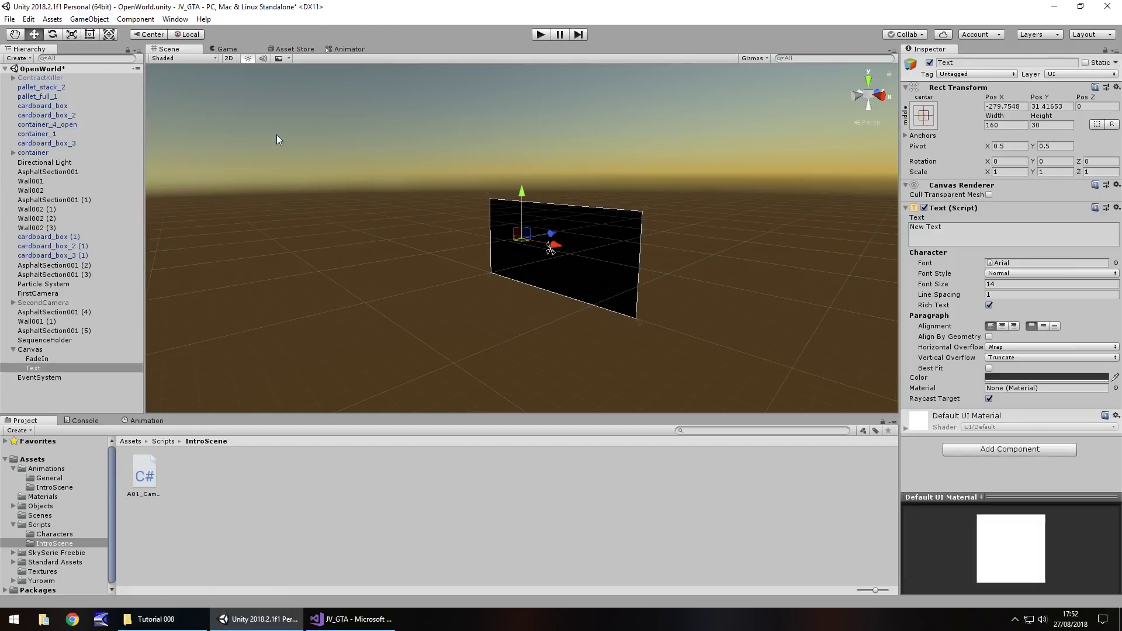
double_click(38, 369)
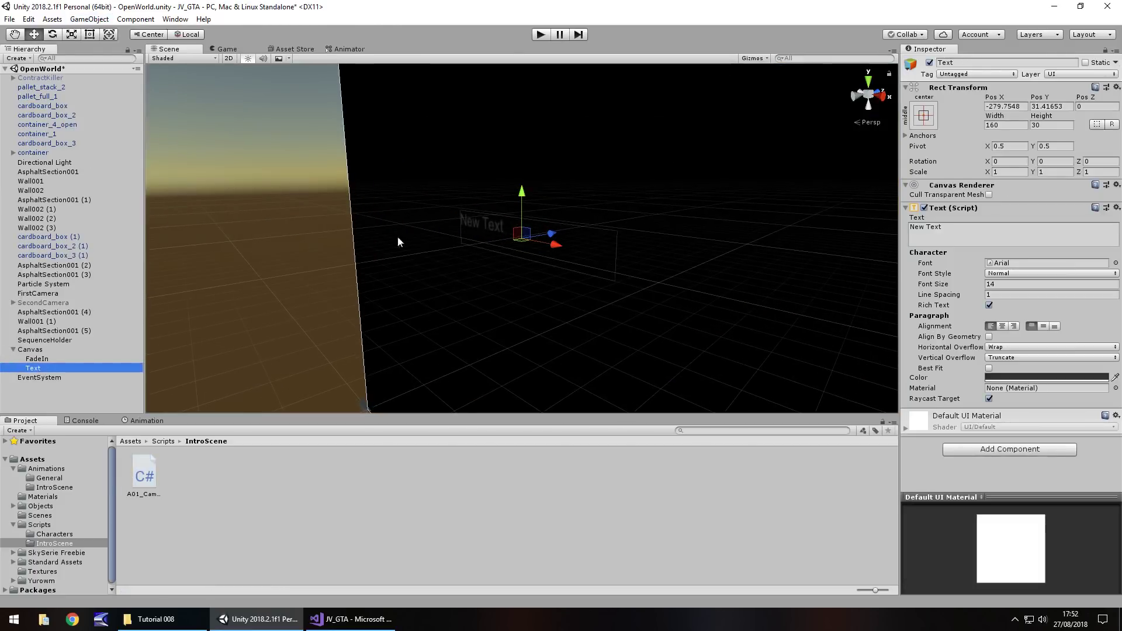
scroll(456, 254, down, 10)
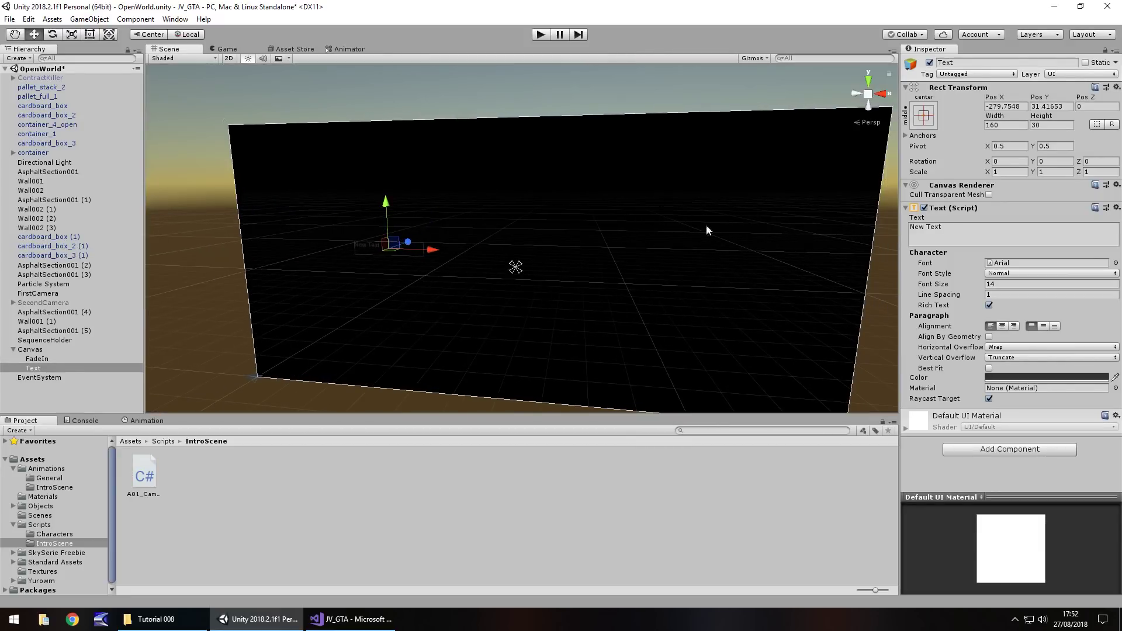
Anchor the text to the canvas's top-right and drag it up to -292, -134
click(924, 117)
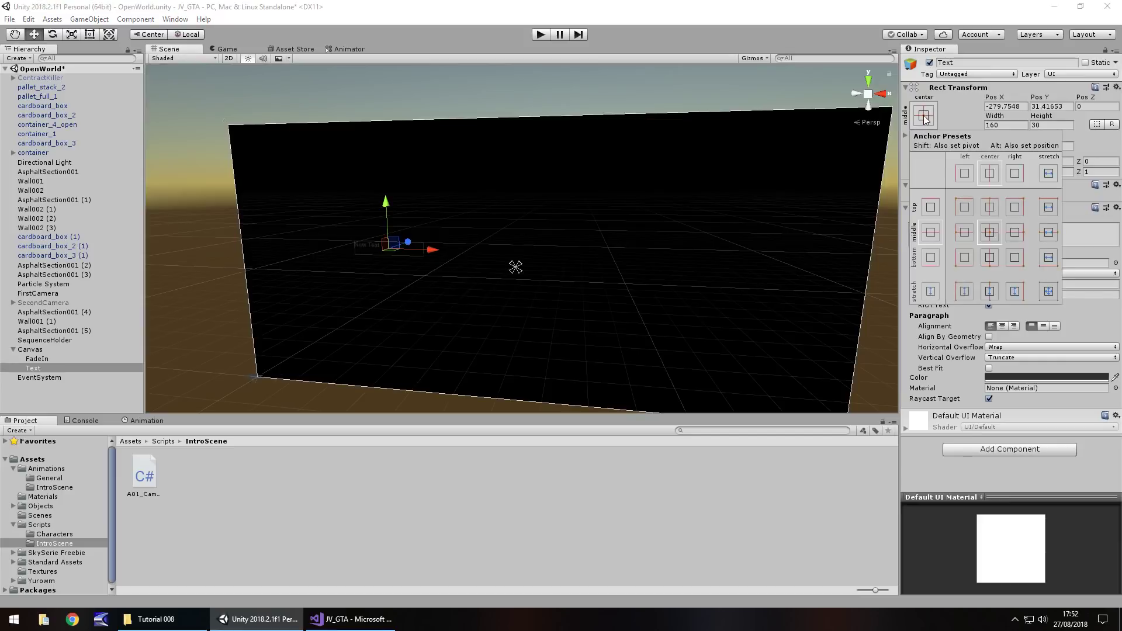
click(1015, 208)
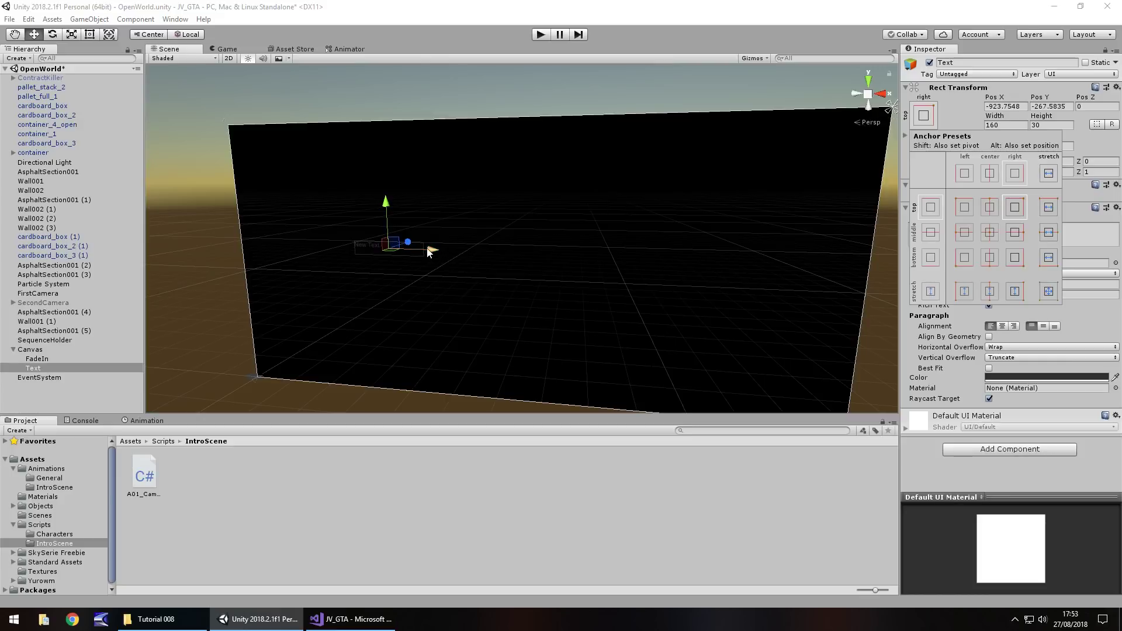
click(442, 252)
drag(433, 252, 700, 261)
drag(693, 215, 692, 156)
click(967, 237)
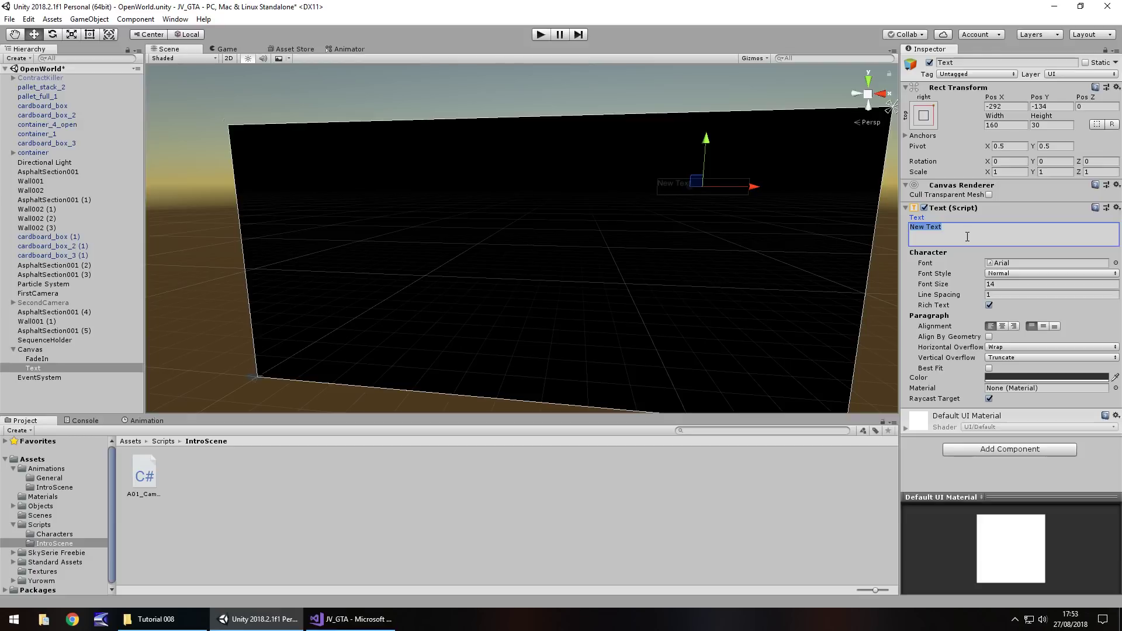
Make the label read 'Lead Designer' in white at font size 18
text(Lead Designer)
click(1014, 379)
click(150, 110)
drag(147, 110, 125, 89)
click(225, 26)
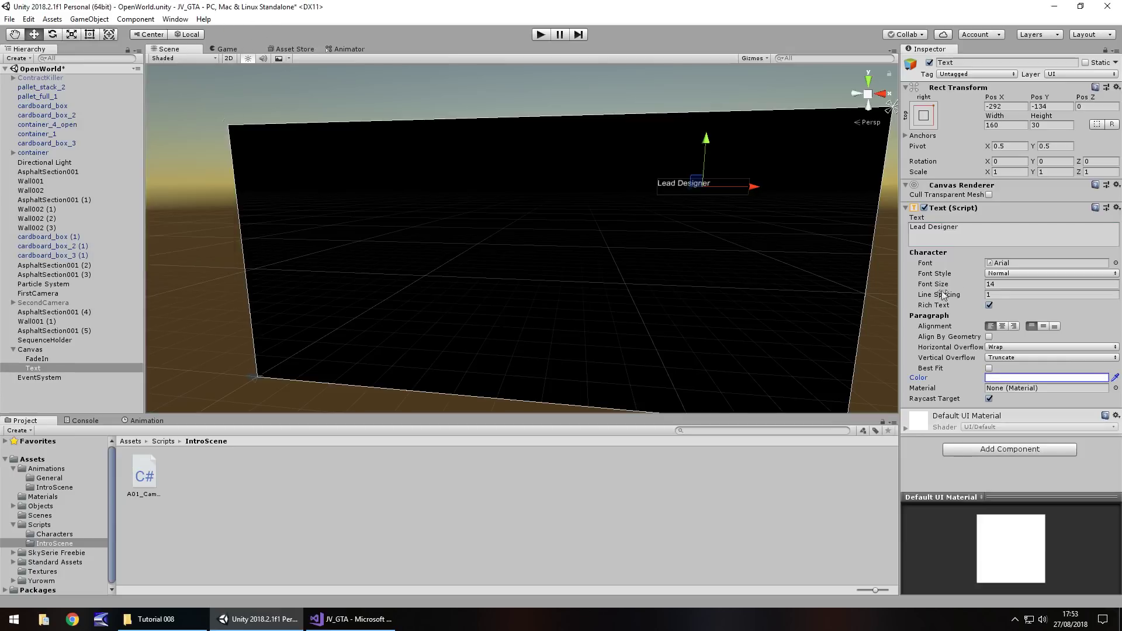
click(1002, 284)
text(18)
Nudge the label left to -322, -134 and keep its font style Normal after trying Bold
drag(754, 187, 734, 189)
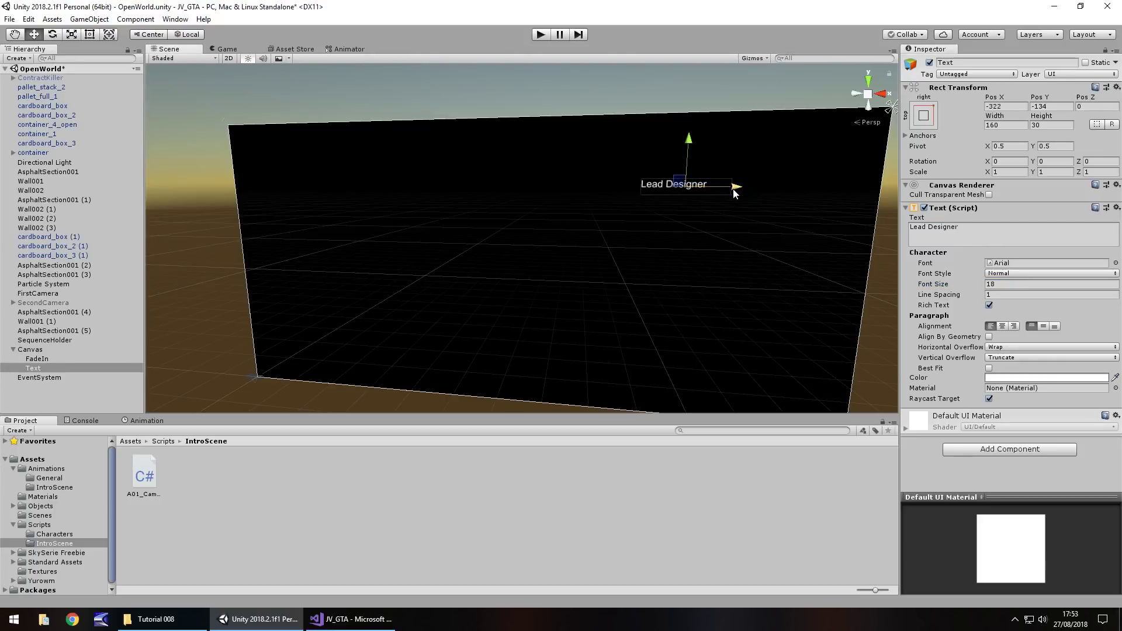
click(1011, 272)
click(1019, 300)
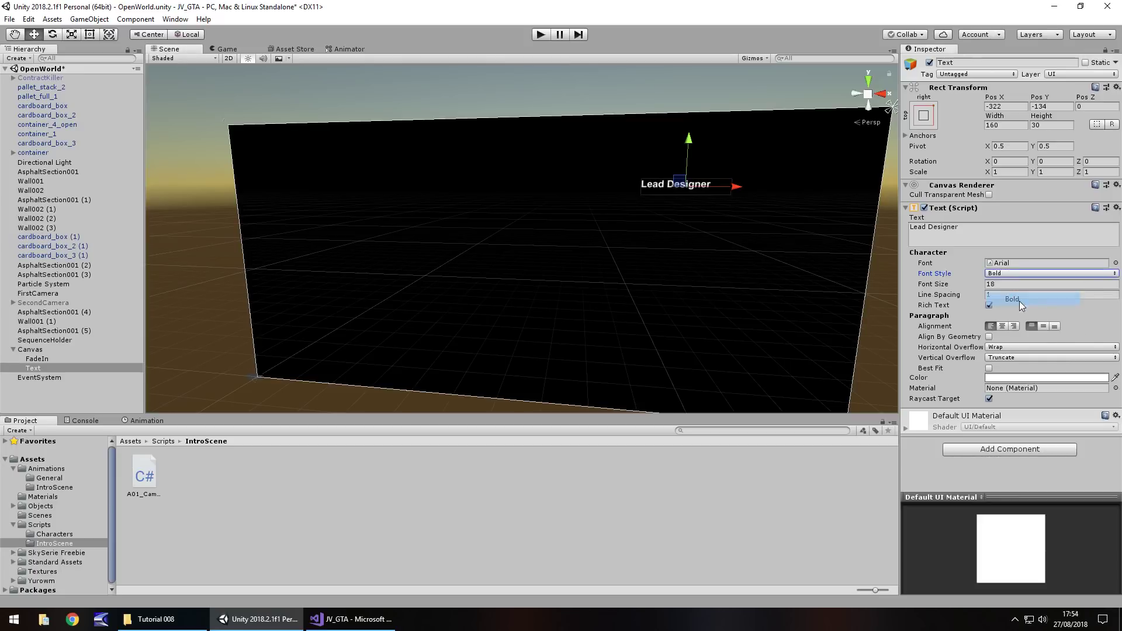
click(1023, 273)
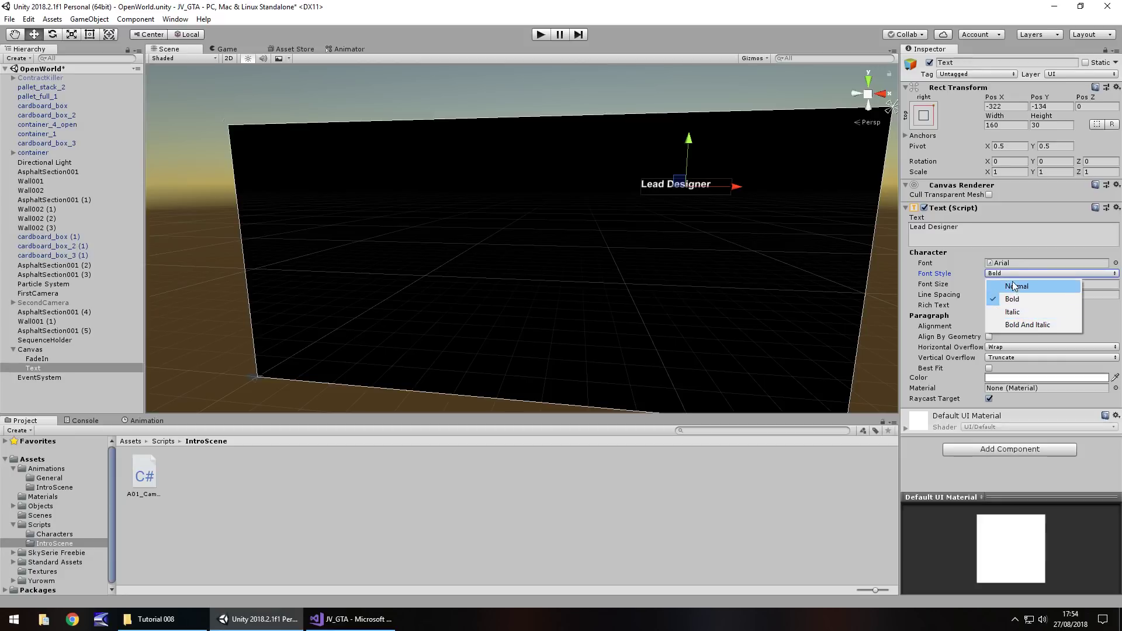
click(1016, 287)
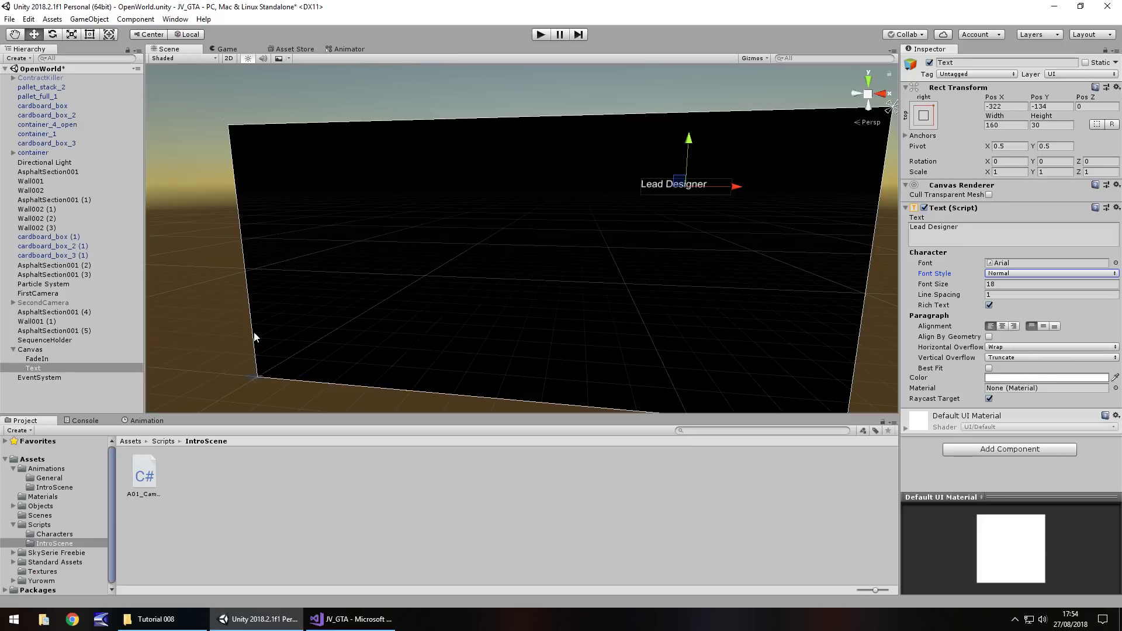
Rename the Text object in the Hierarchy to Cred_LeadDes
right_click(33, 369)
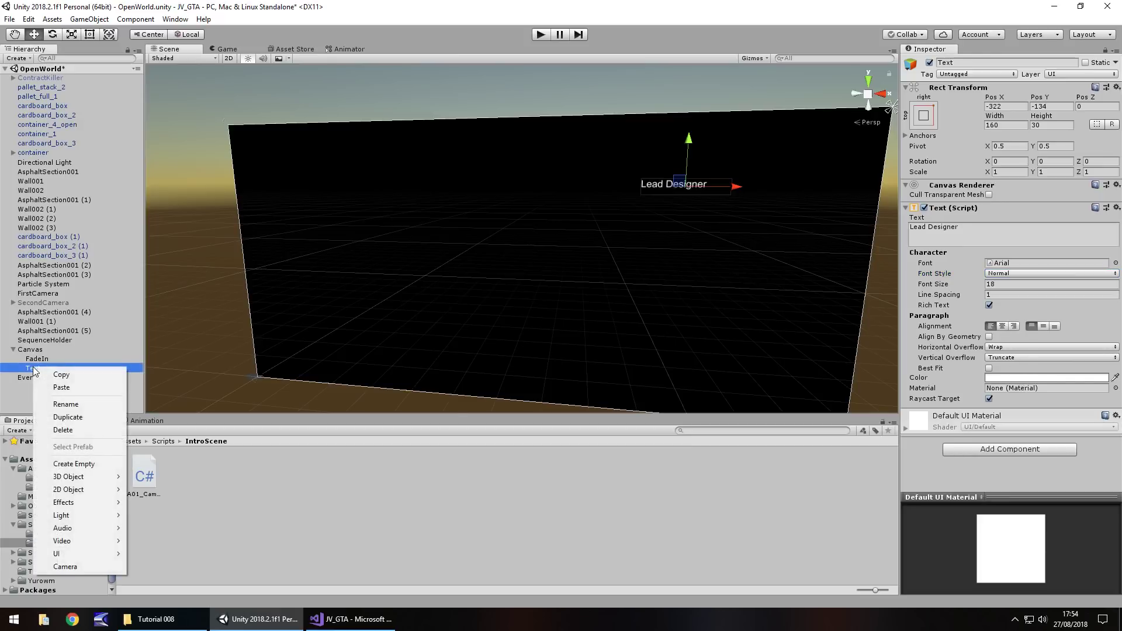
click(79, 404)
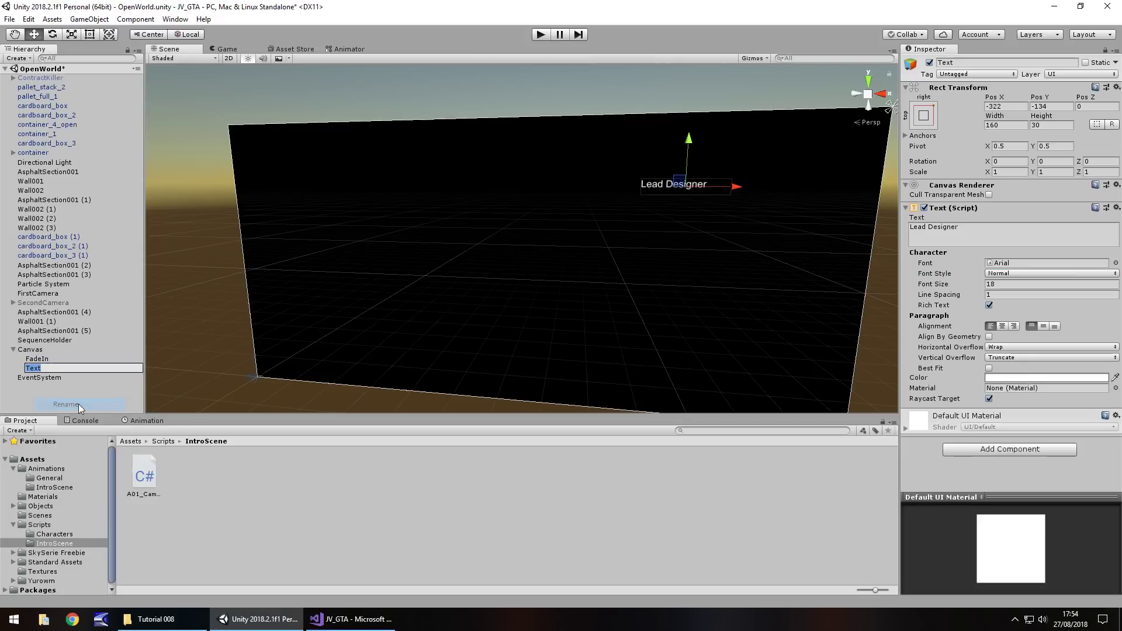
text(Cred_LeadDes)
key(Return)
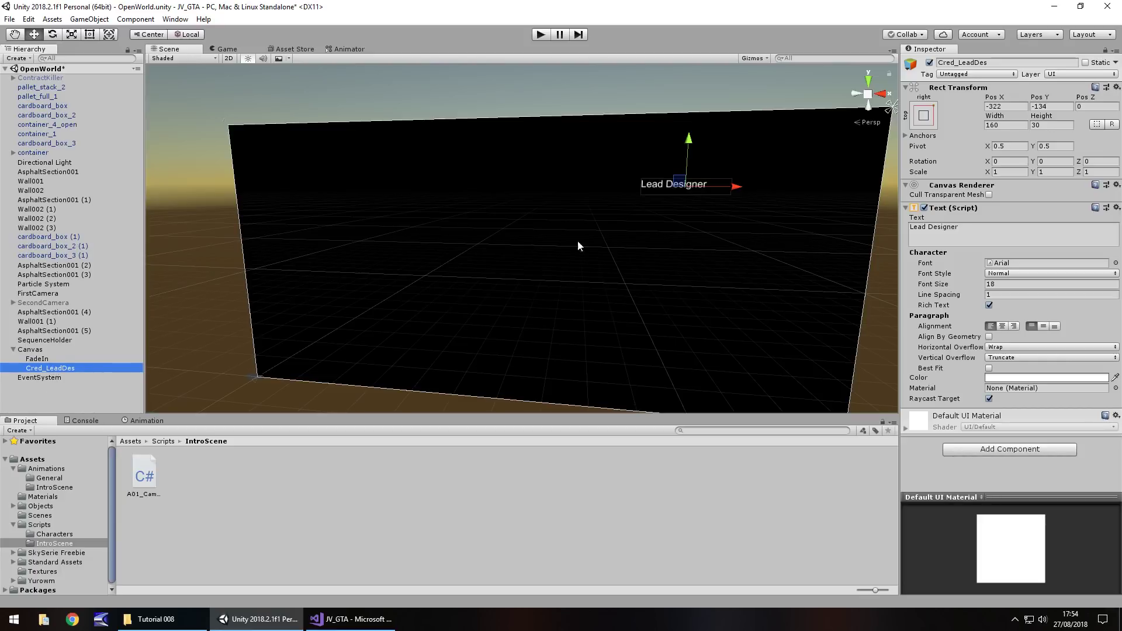
Bring up Cred_LeadDes's context menu at the UI submenu to add a child element
right_click(52, 367)
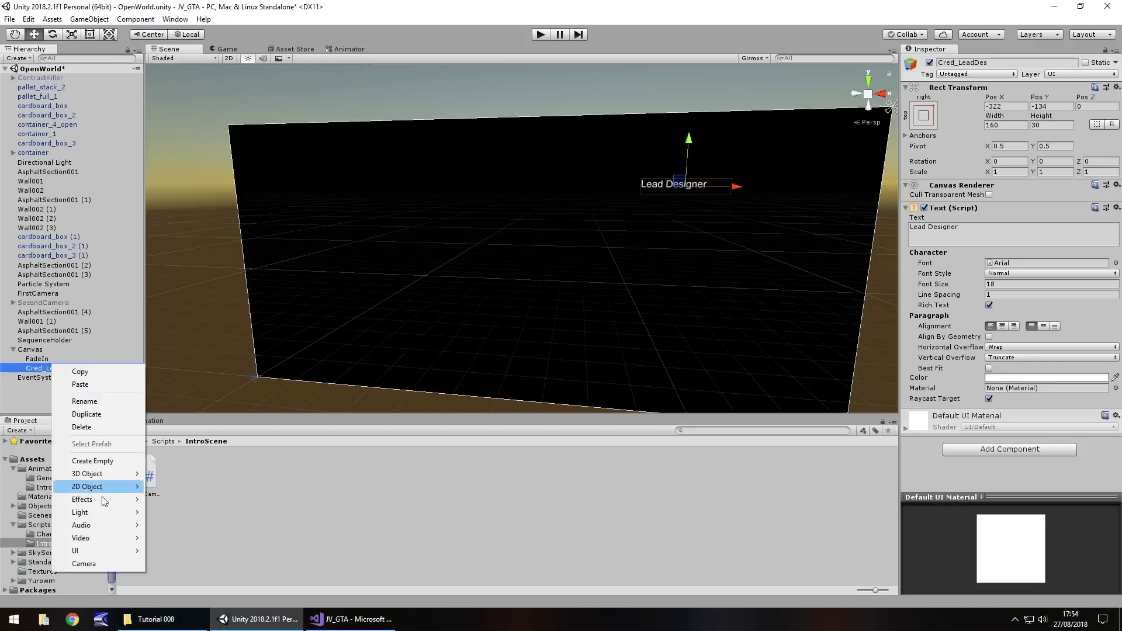
mouse_move(104, 502)
mouse_move(94, 551)
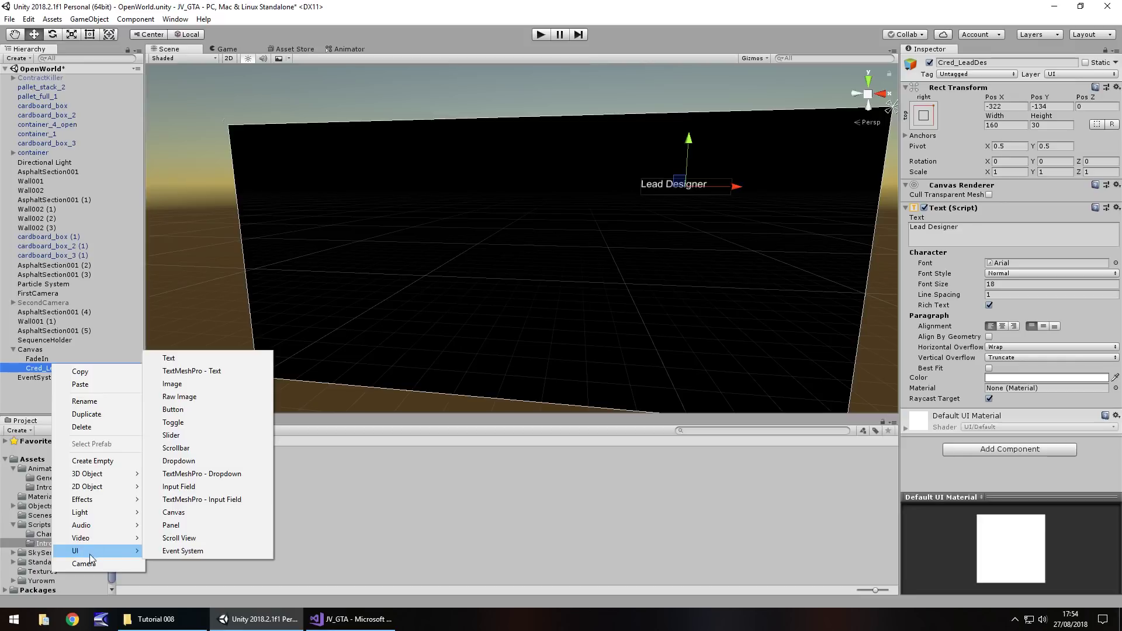
Add a child UI Text under Cred_LeadDes showing the designer's name, bold at size 26
click(181, 359)
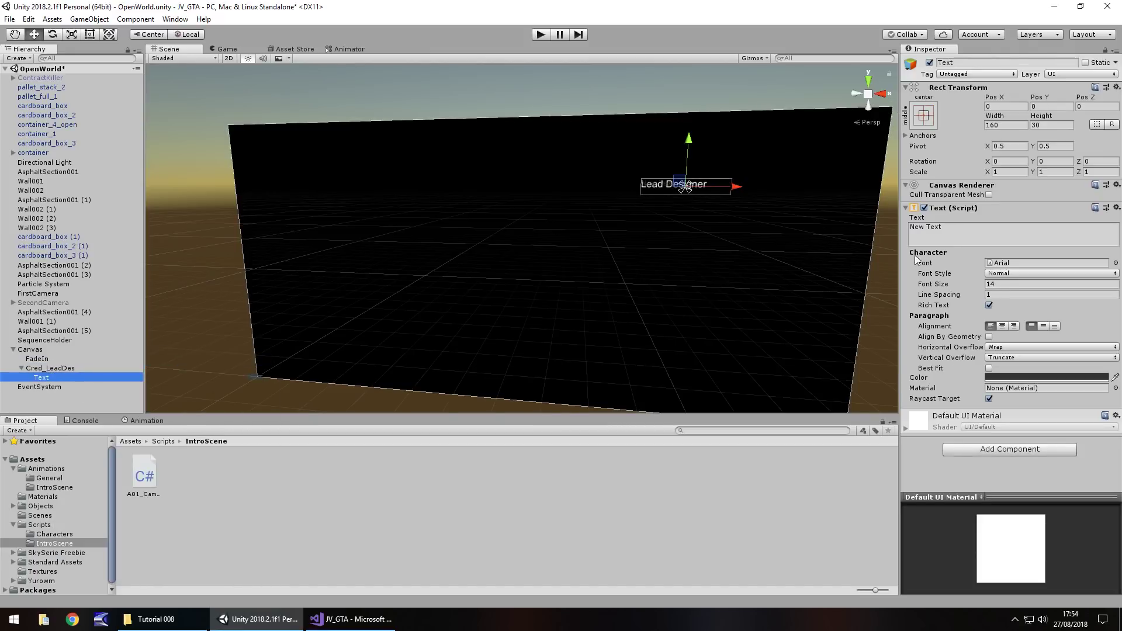
click(951, 232)
text(Jim)
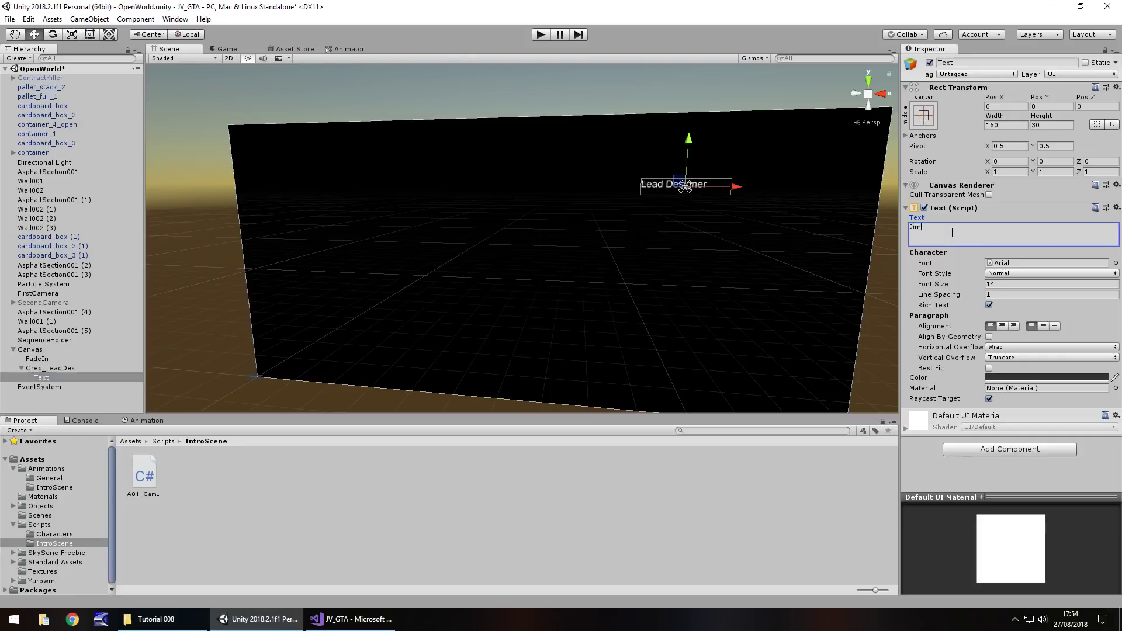
text(my Vegas)
click(1019, 284)
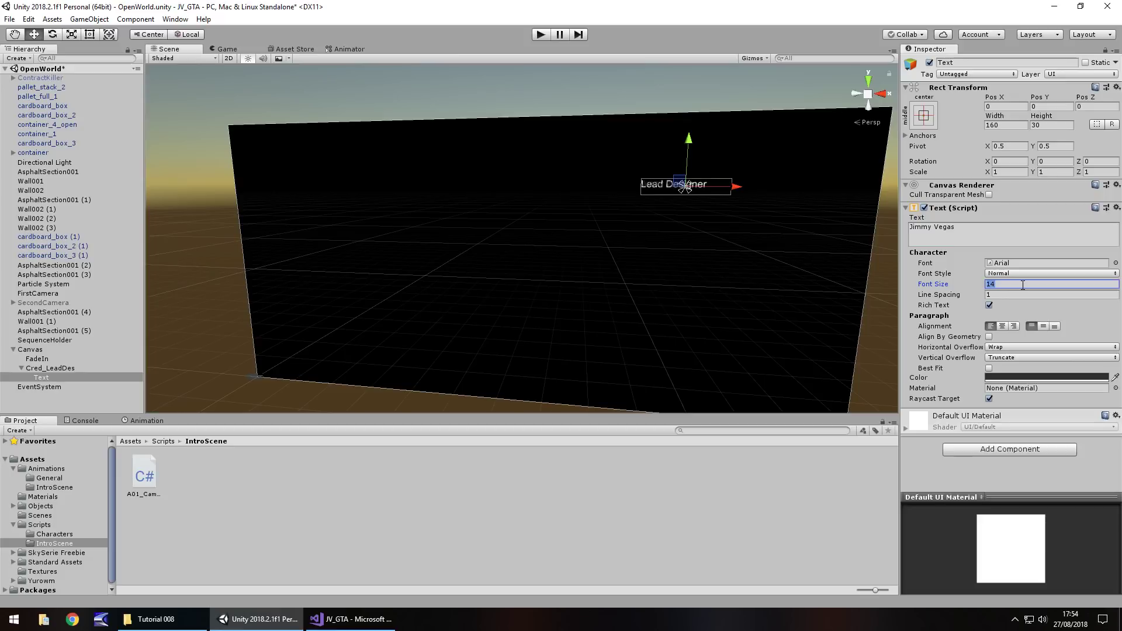
text(26)
click(1006, 273)
click(1015, 297)
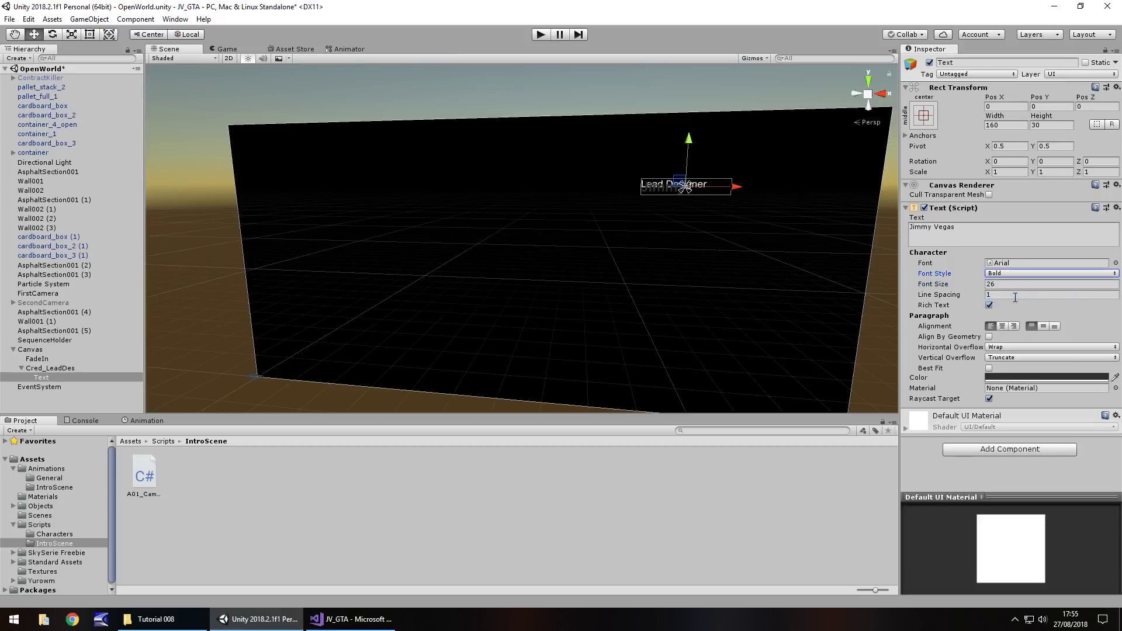
Make the name text white, widen its box, and place it just below Lead Designer
click(995, 378)
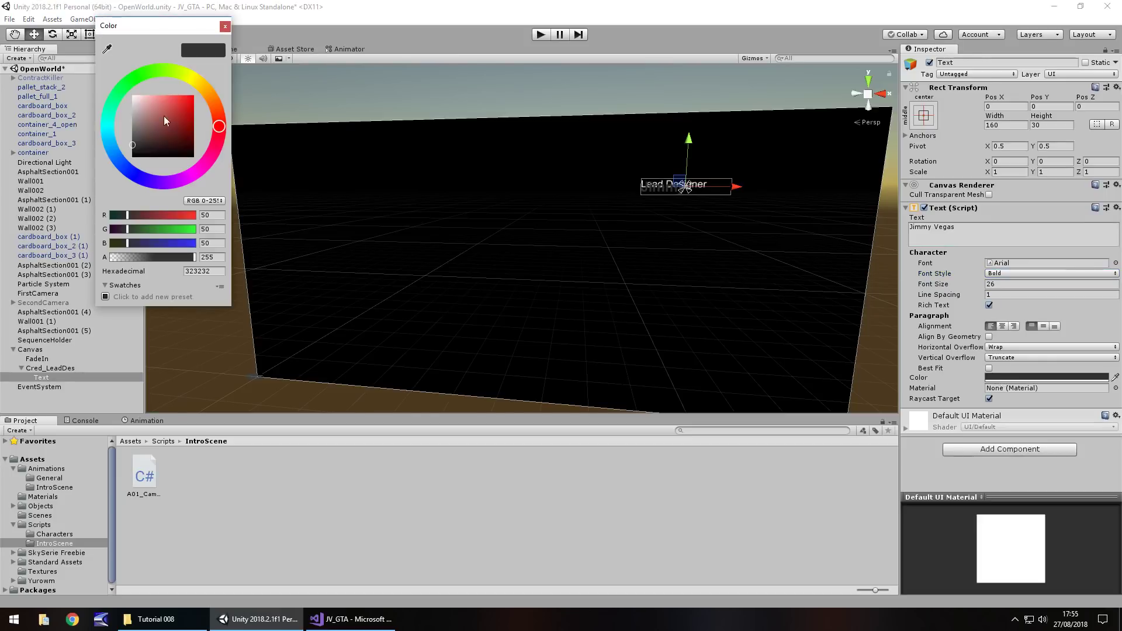
drag(163, 114, 144, 51)
click(224, 25)
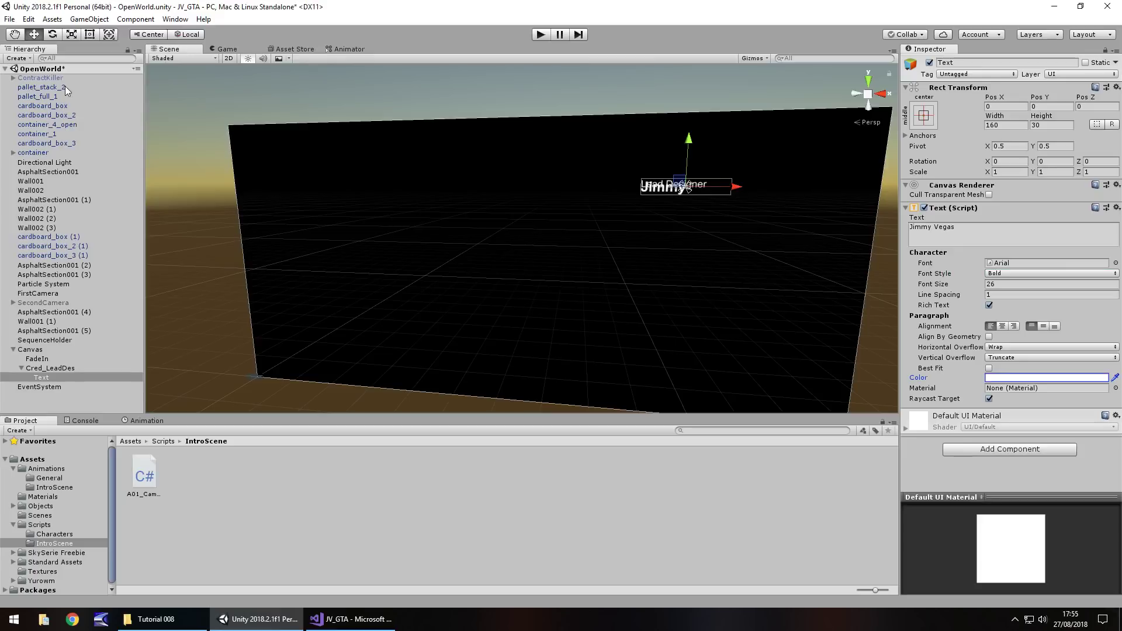
click(90, 34)
drag(730, 195, 786, 196)
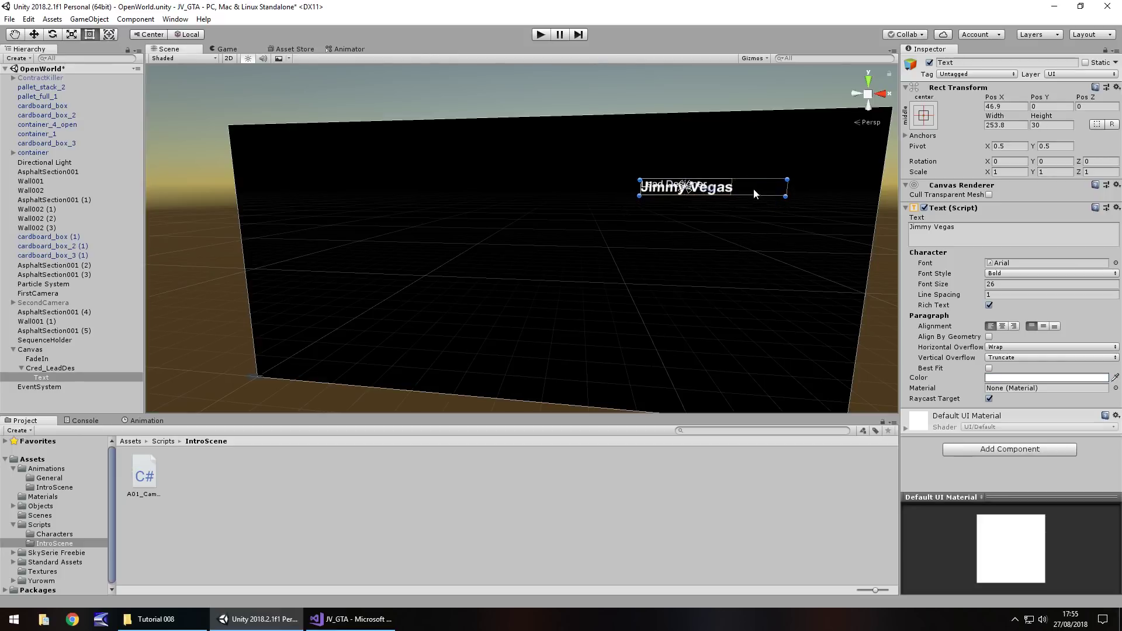
mouse_move(754, 193)
mouse_down()
mouse_move(750, 245)
mouse_move(749, 204)
mouse_up()
click(666, 71)
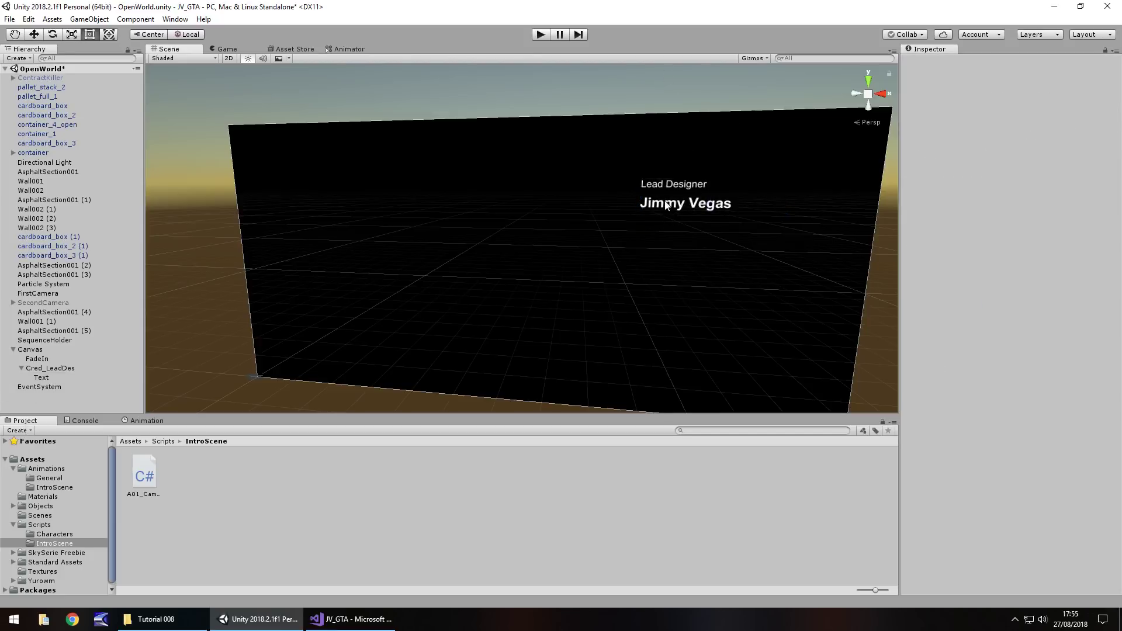
Rename the child name text object to Cred_LeadDes_Name
right_click(44, 378)
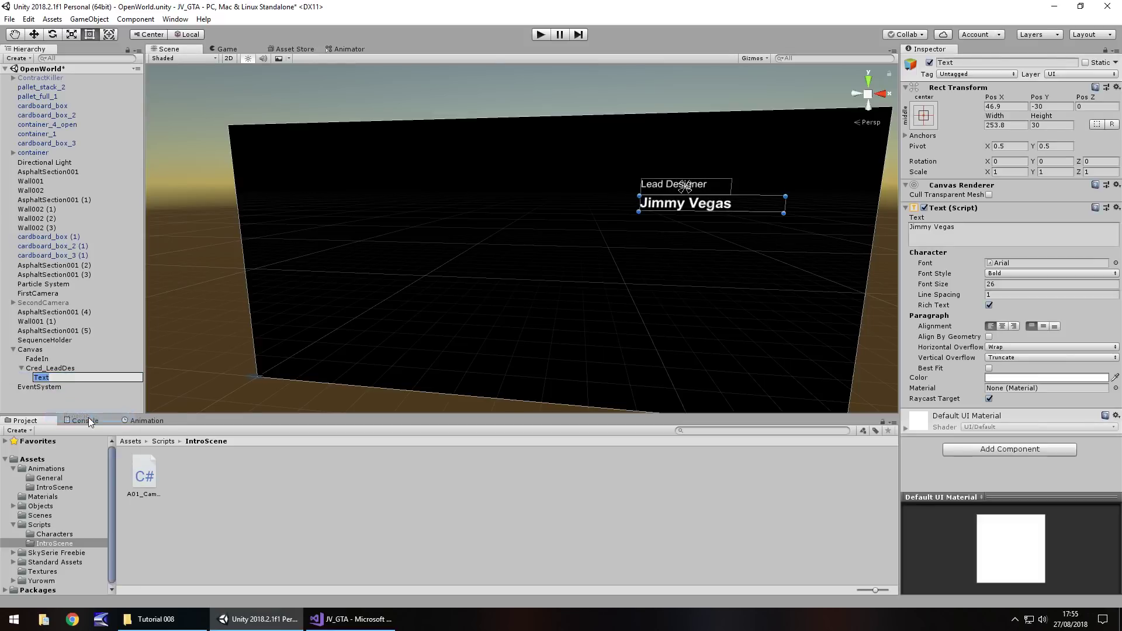
text(Cred_LeadDes_Name)
key(Return)
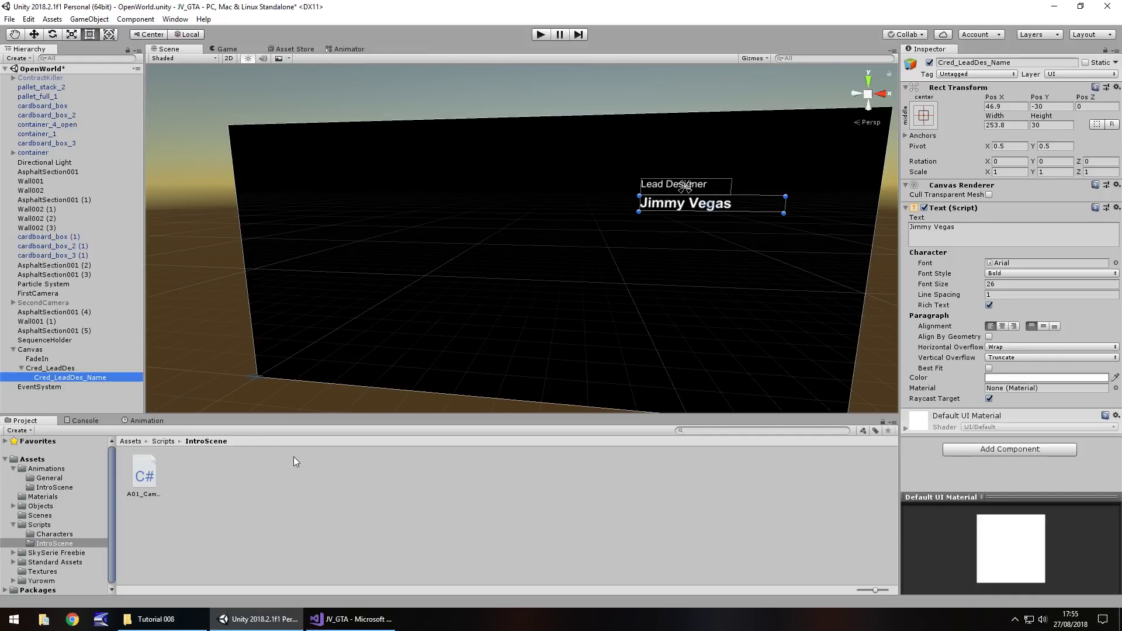
Show the Animations > IntroScene folder in the Project panel and select Cred_LeadDes
click(55, 468)
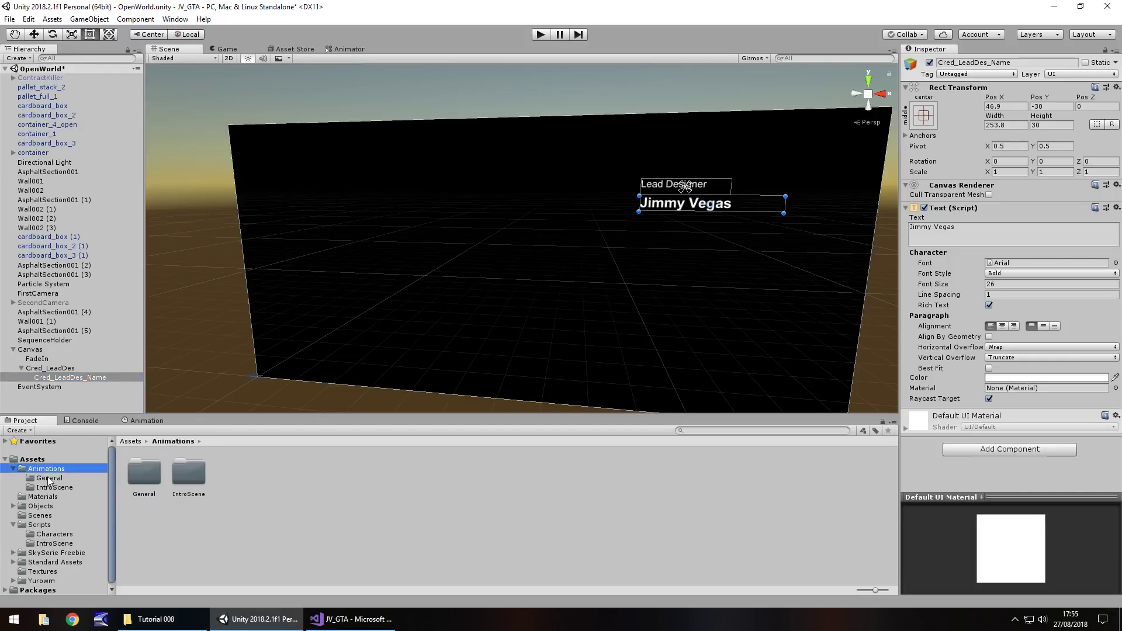
double_click(191, 478)
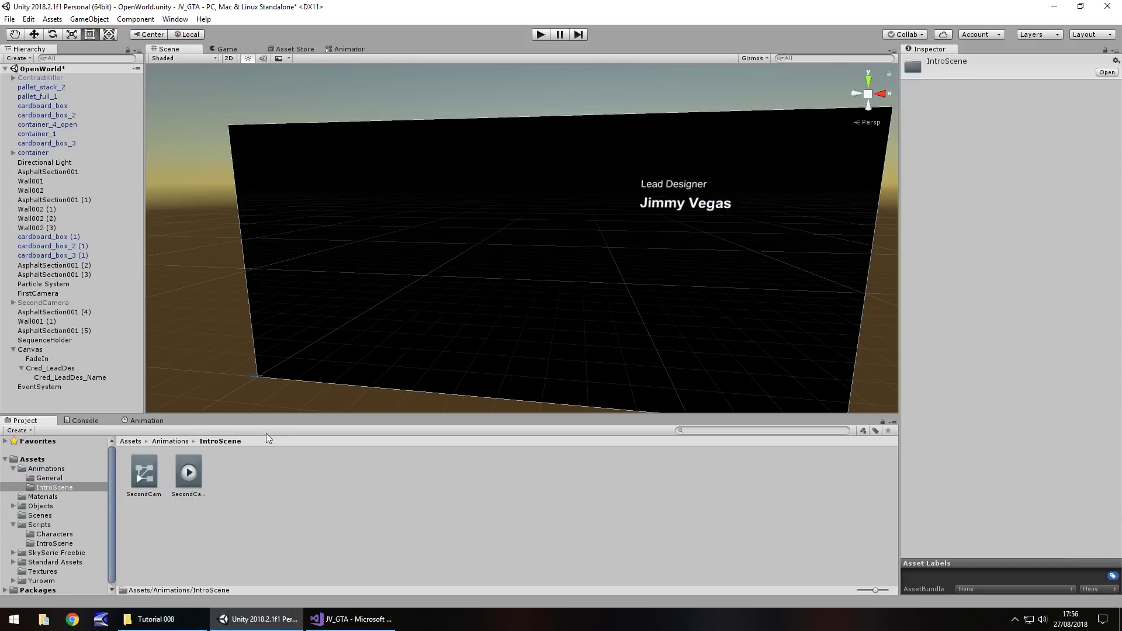
click(42, 370)
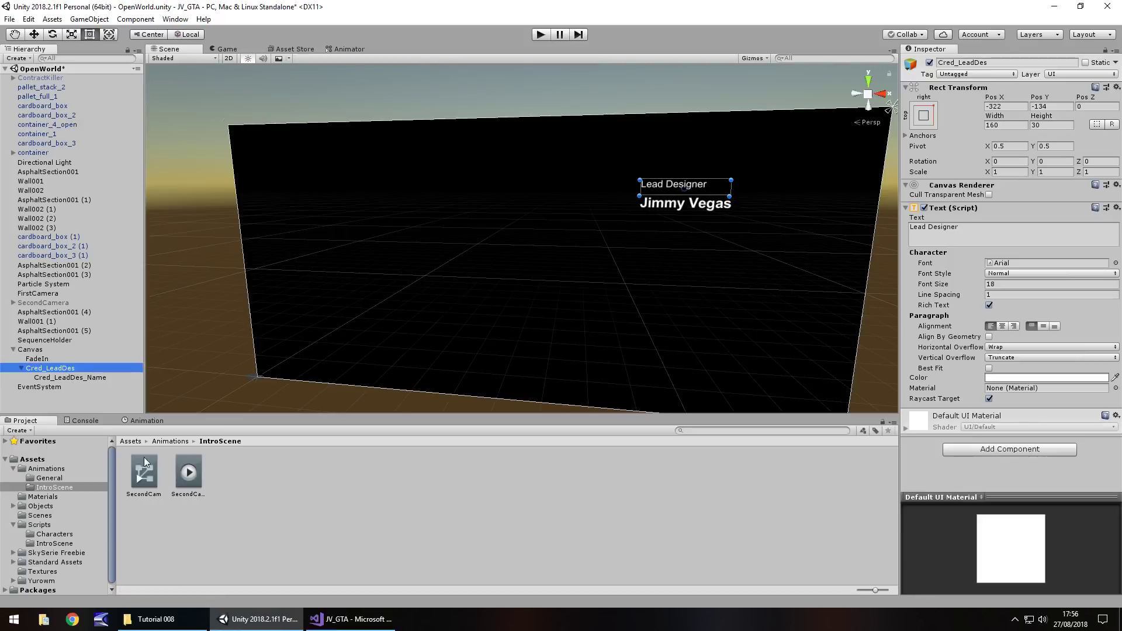
Create a new animation clip named CredFadeAnim on Cred_LeadDes in the Animation window
click(156, 421)
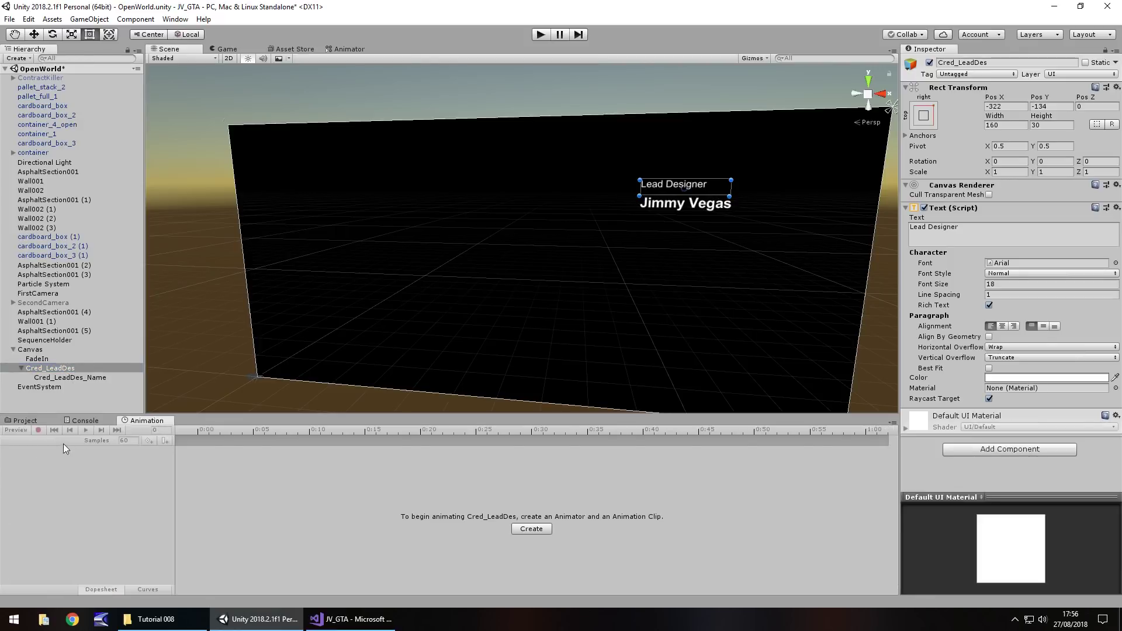
click(528, 524)
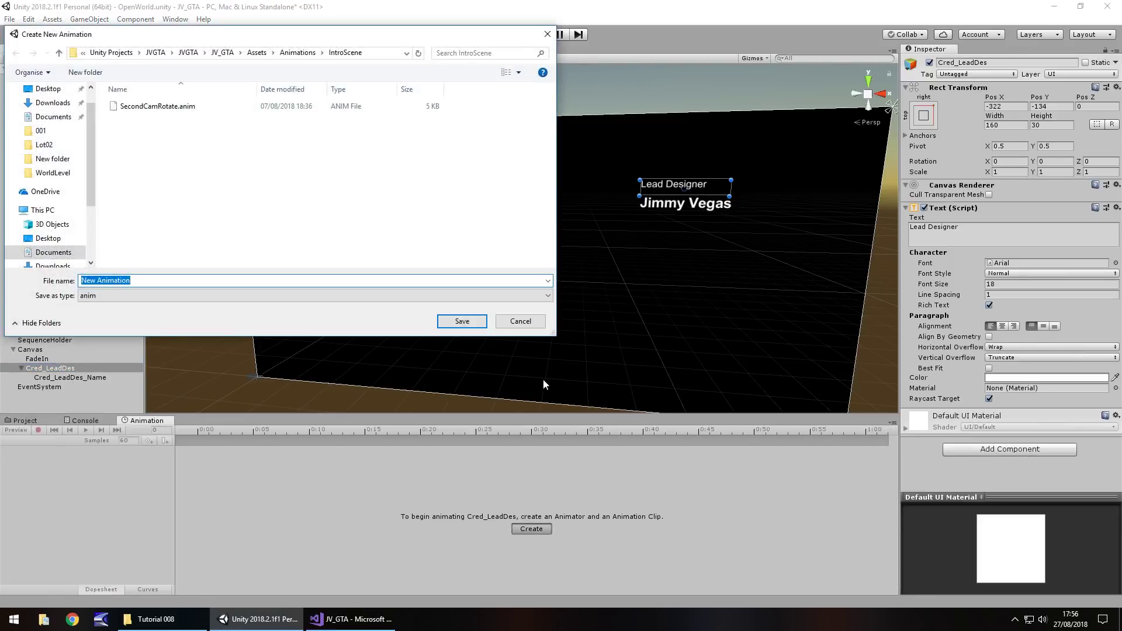
text(CredFadeAnim)
key(Return)
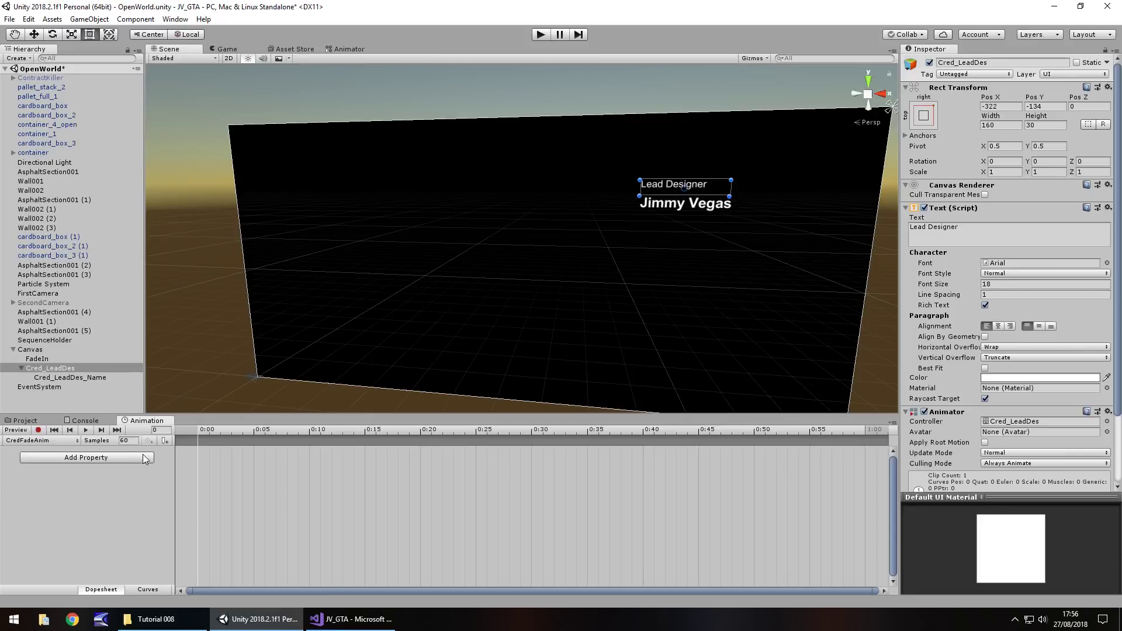
Record a keyframe at frame 0 setting the Lead Designer text alpha to 0
click(38, 430)
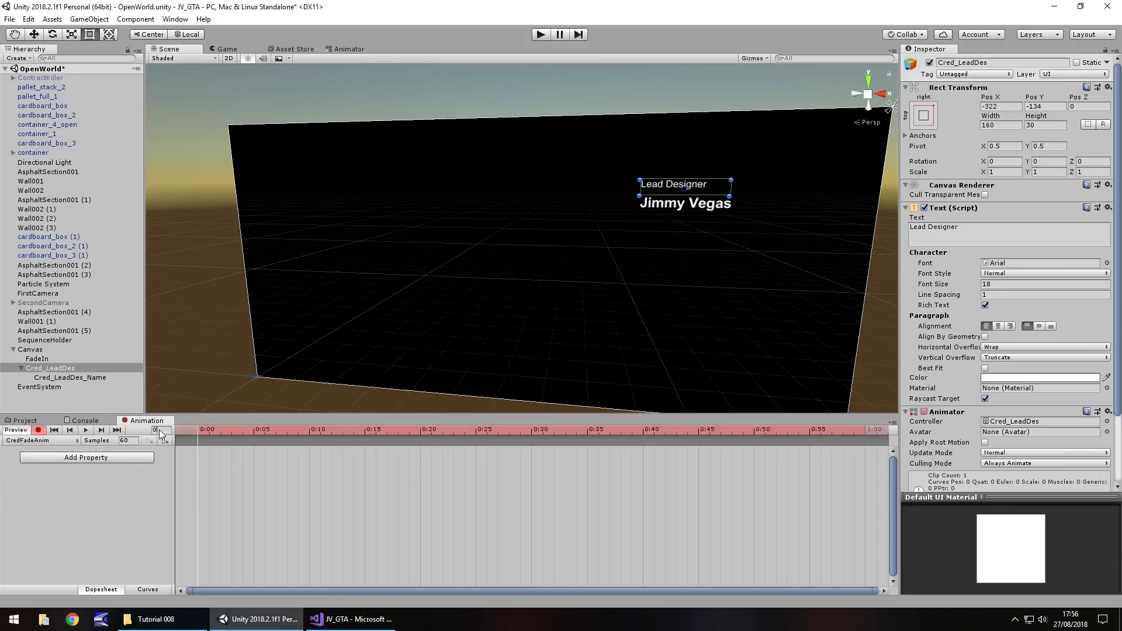
click(159, 430)
click(1040, 378)
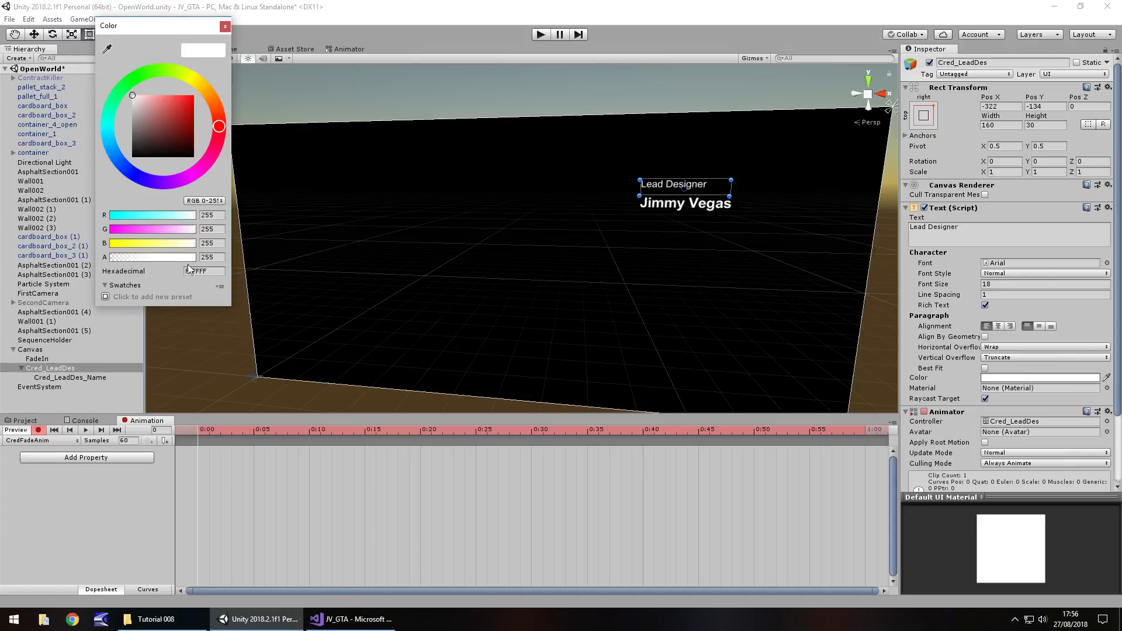
drag(196, 257, 105, 261)
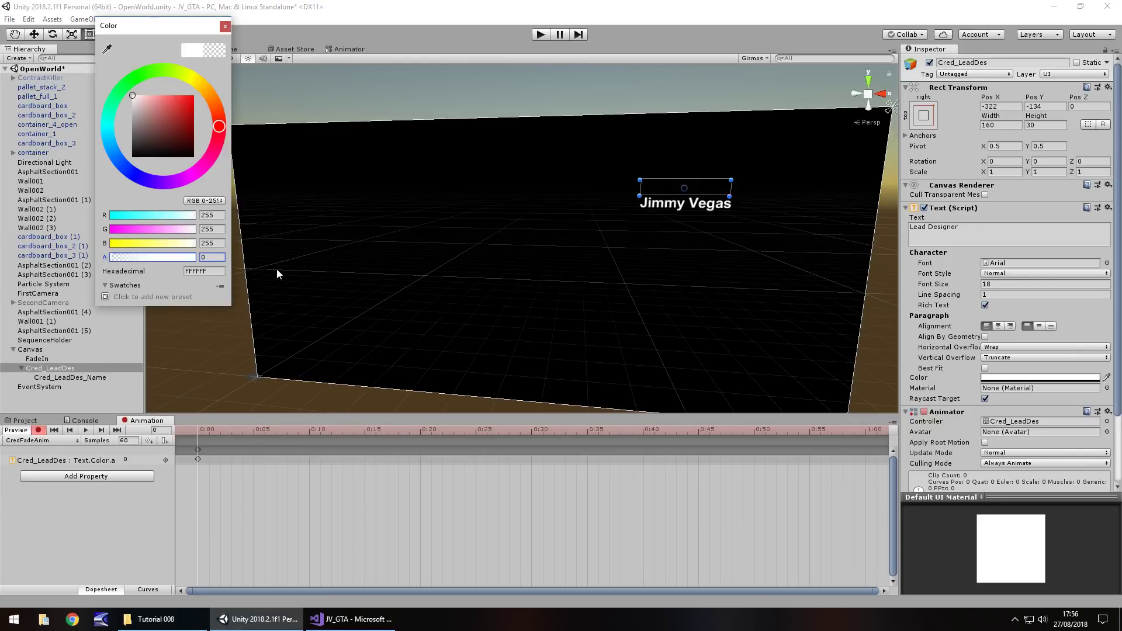
click(225, 26)
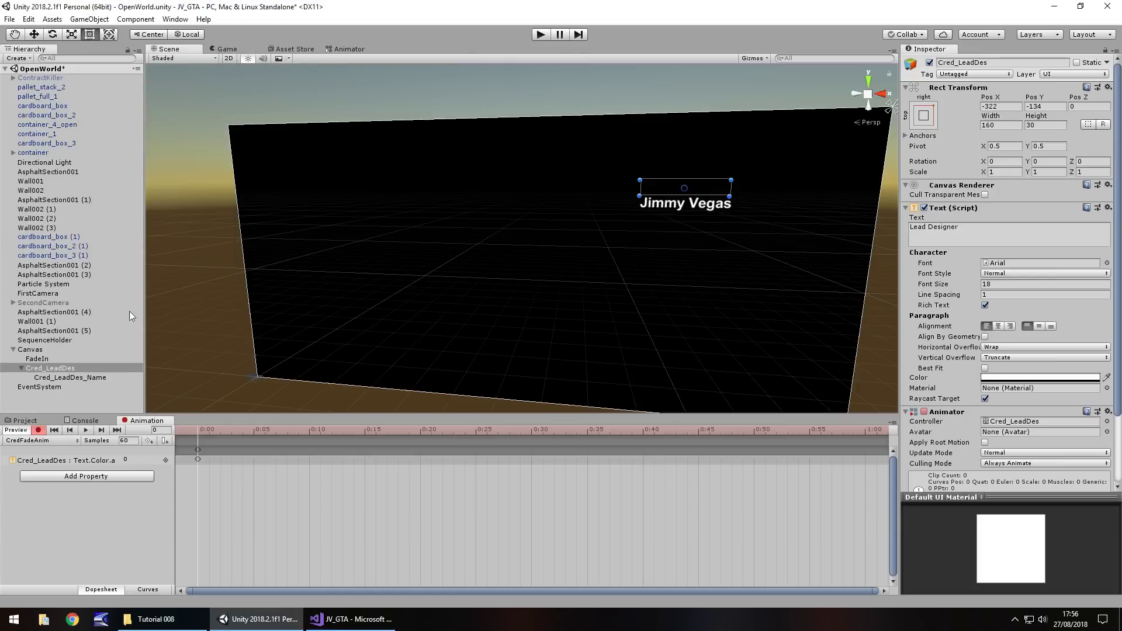
Key the text alpha to 255 at frame 60 and stop recording
click(167, 431)
key(Return)
click(993, 379)
click(220, 255)
text(255)
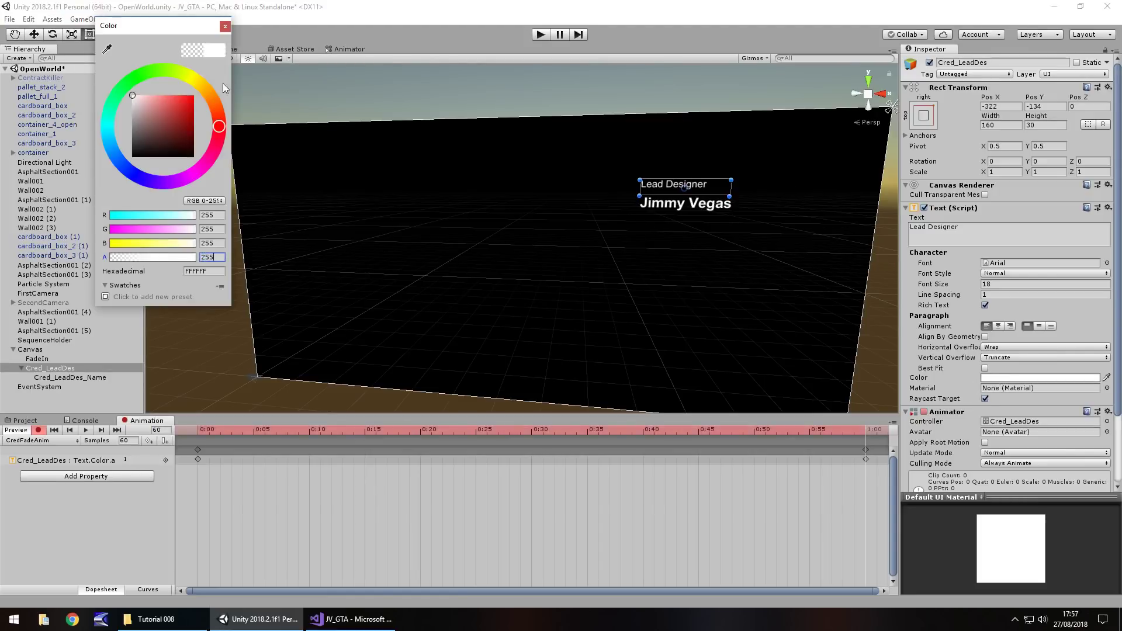
click(225, 27)
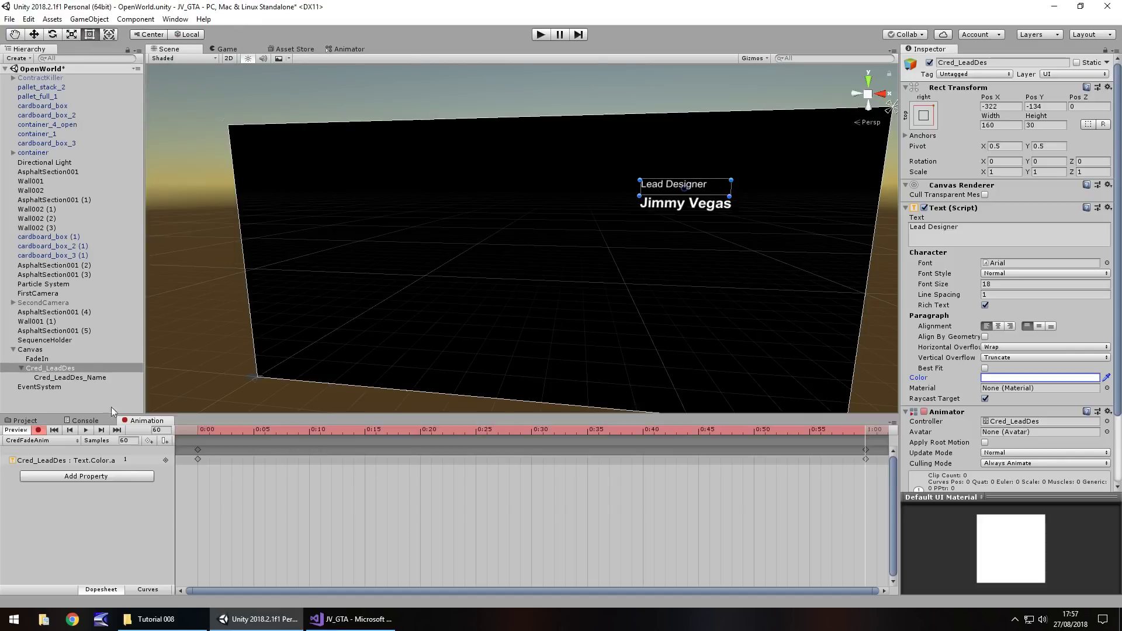
click(37, 430)
click(25, 421)
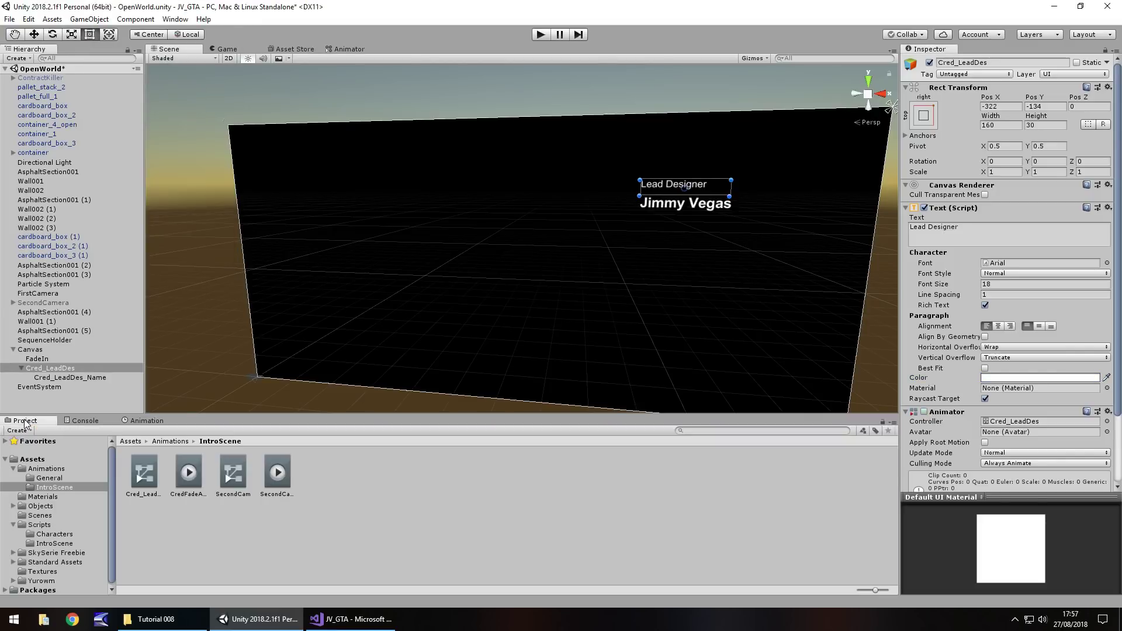
Turn off Loop Time on CredFadeAnim, test the fade in Play mode, then apply it to Cred_LeadDes_Name
click(188, 474)
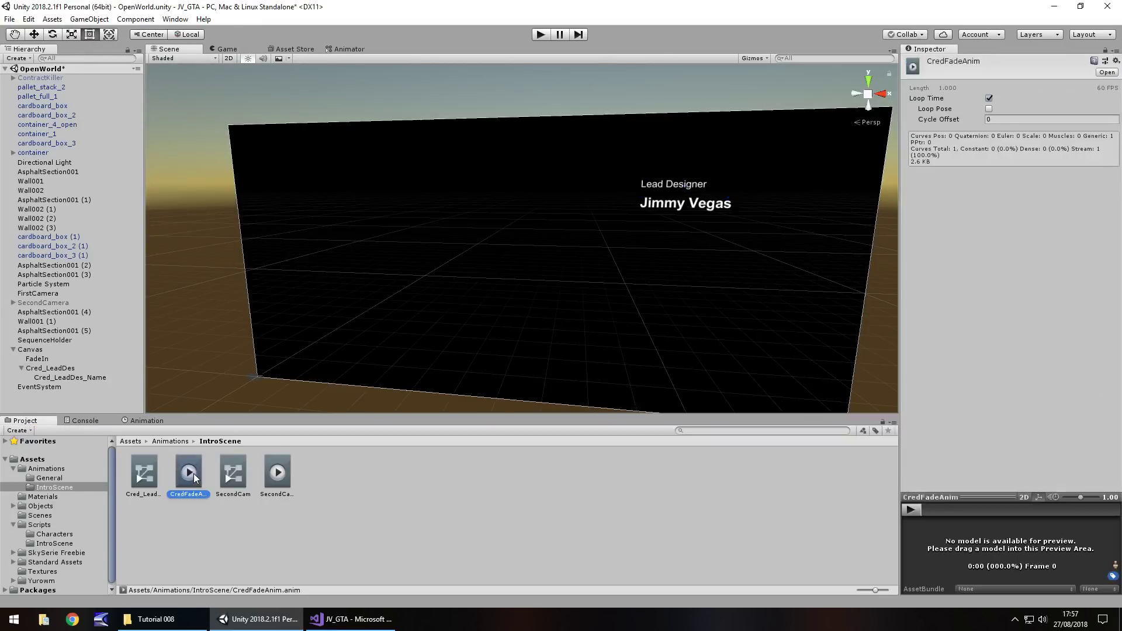
click(989, 98)
click(540, 35)
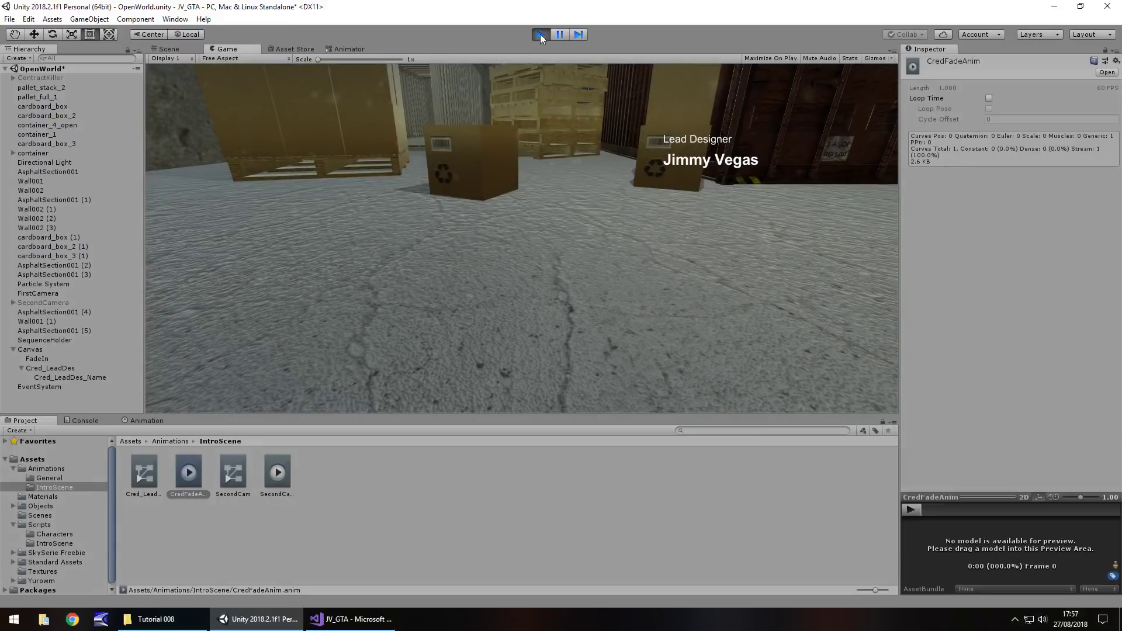
click(540, 34)
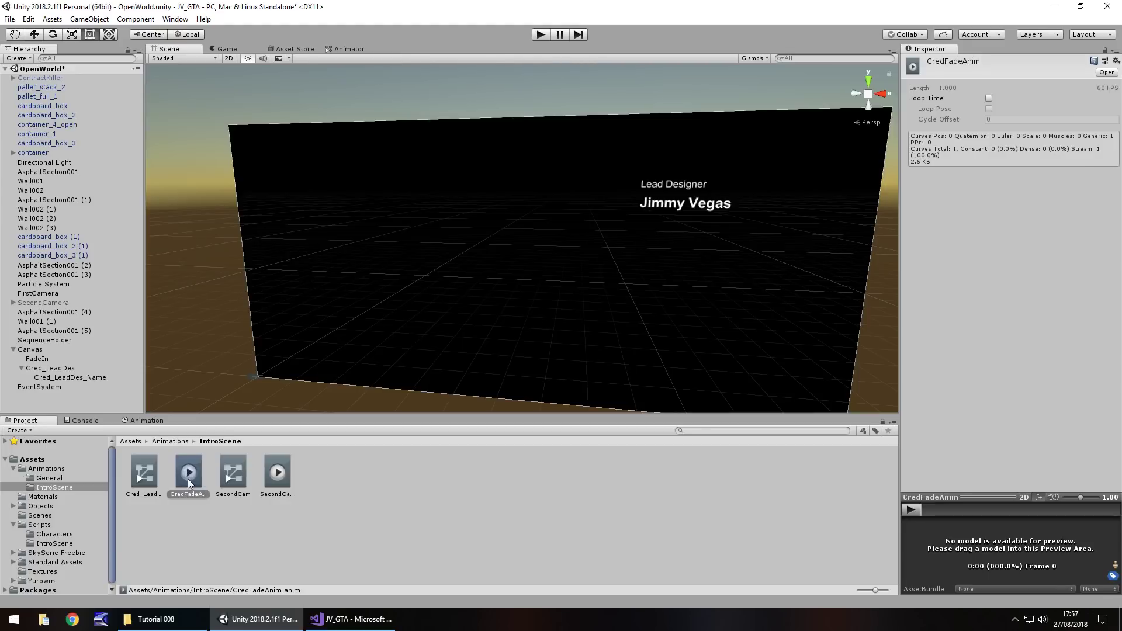
drag(188, 479, 73, 377)
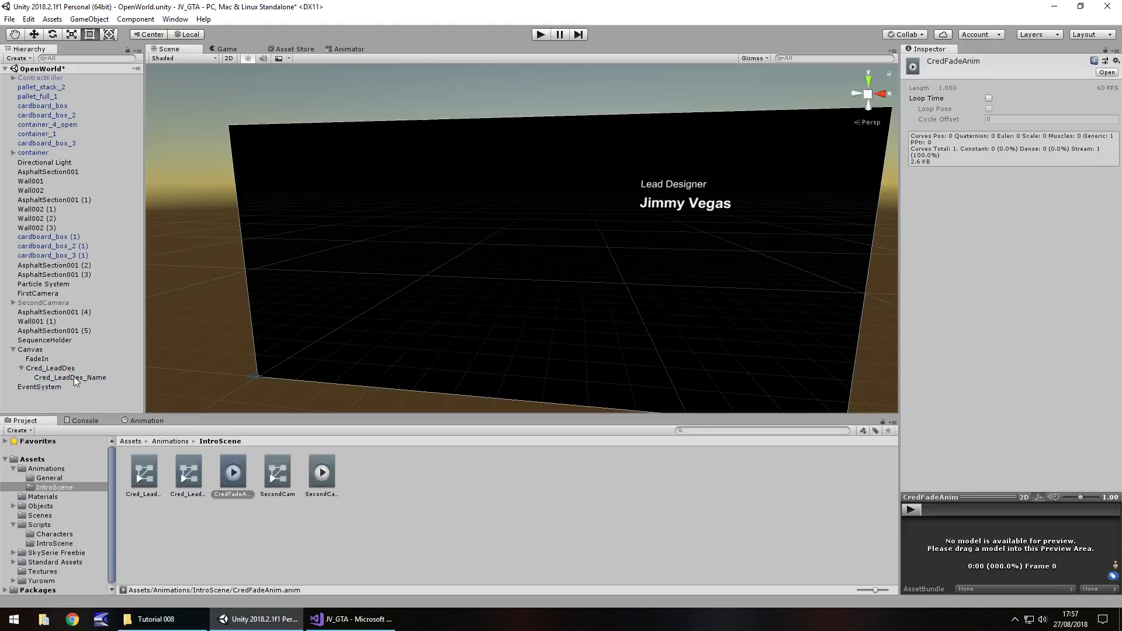
click(152, 478)
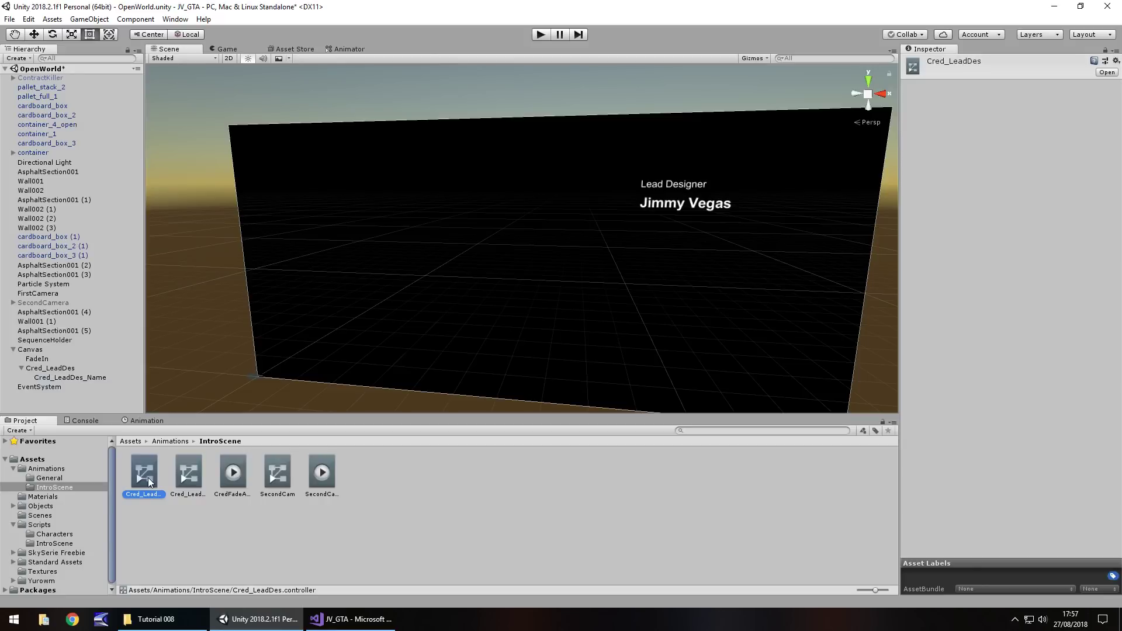
Test both credits in Play mode, then untick the Cred_LeadDes object's active checkbox
click(183, 467)
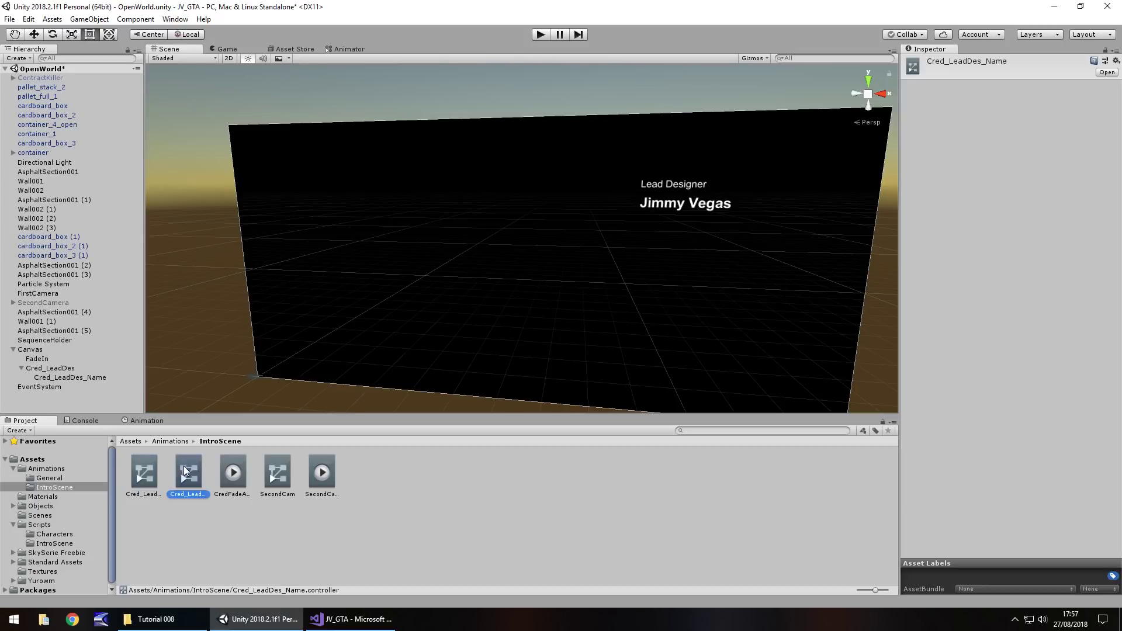
click(542, 35)
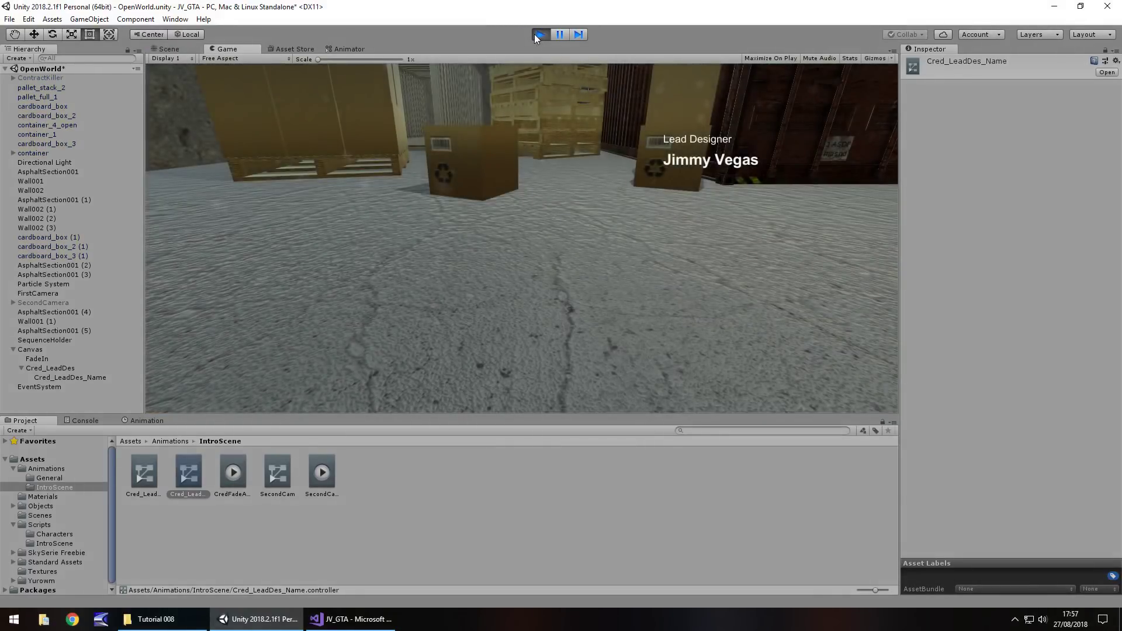
click(536, 34)
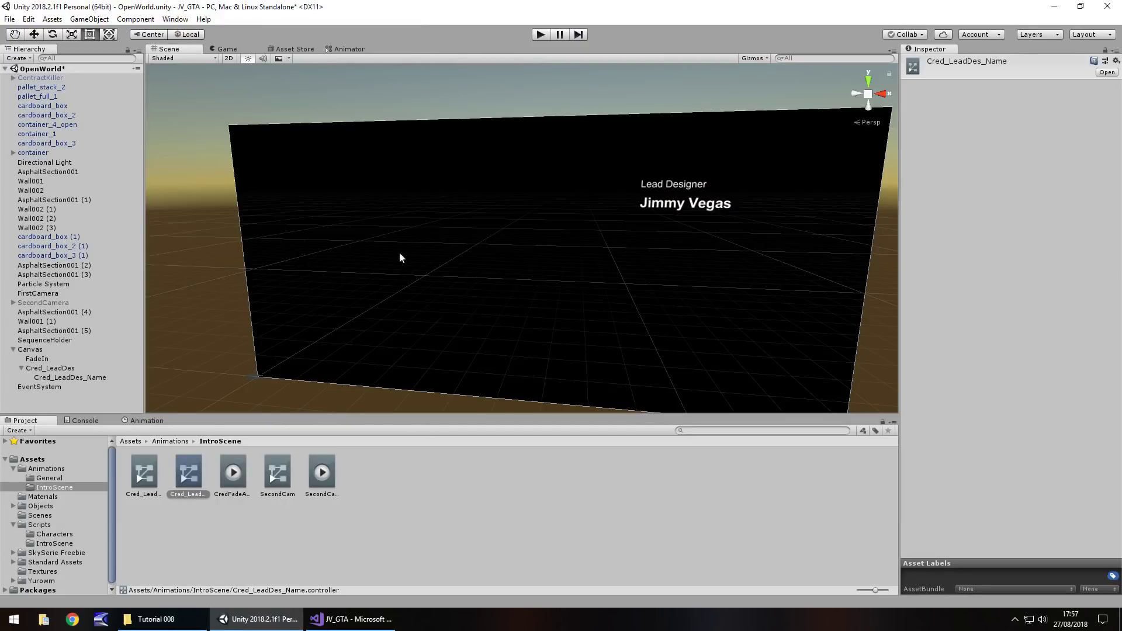
click(49, 371)
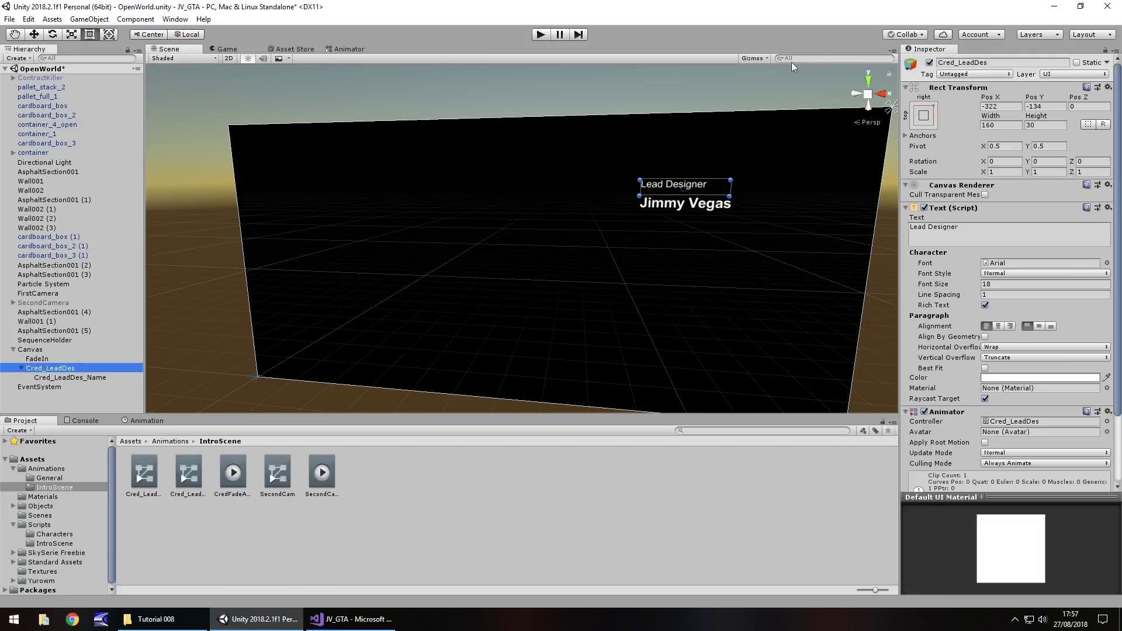
click(929, 63)
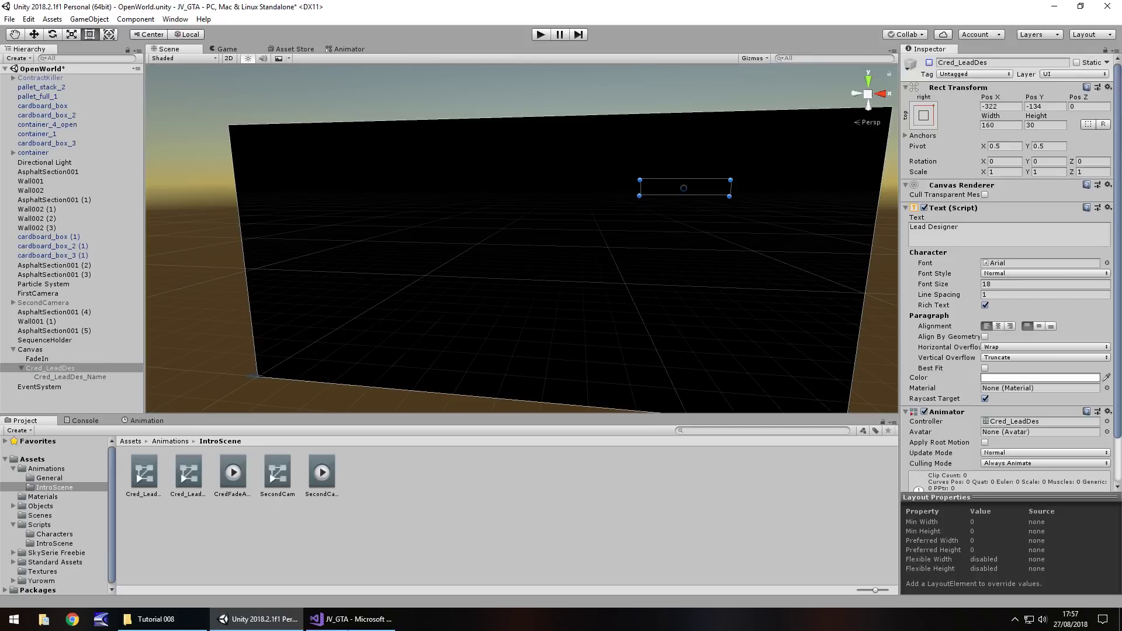
In A01_CamSwitch, declare 'public GameObject credLeadDes;' below the secondCam declaration
click(349, 625)
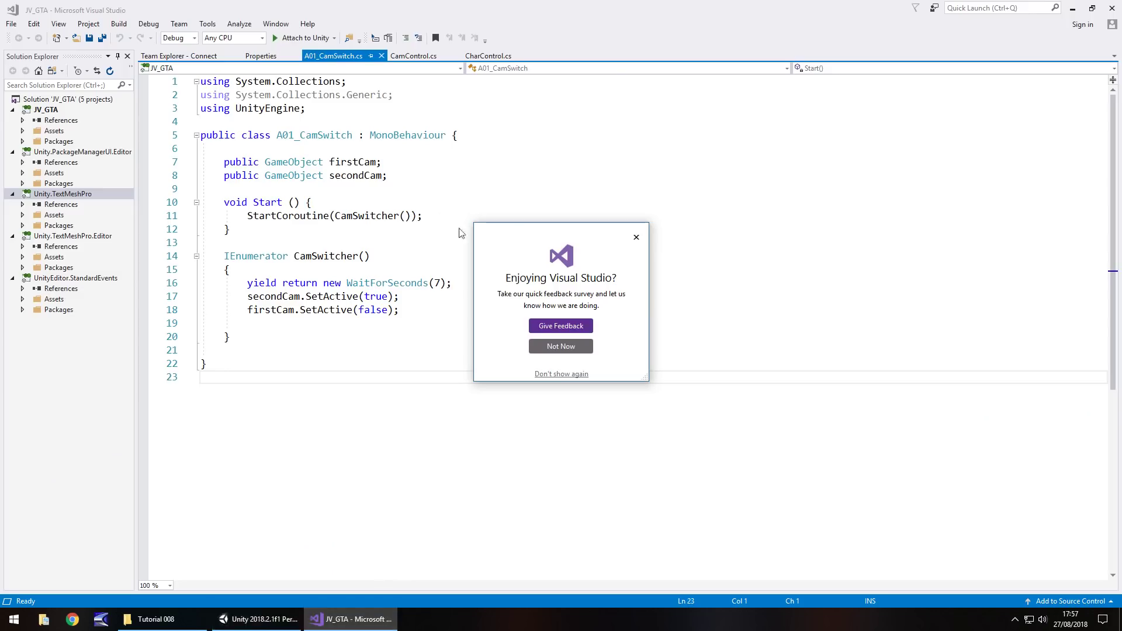
click(636, 237)
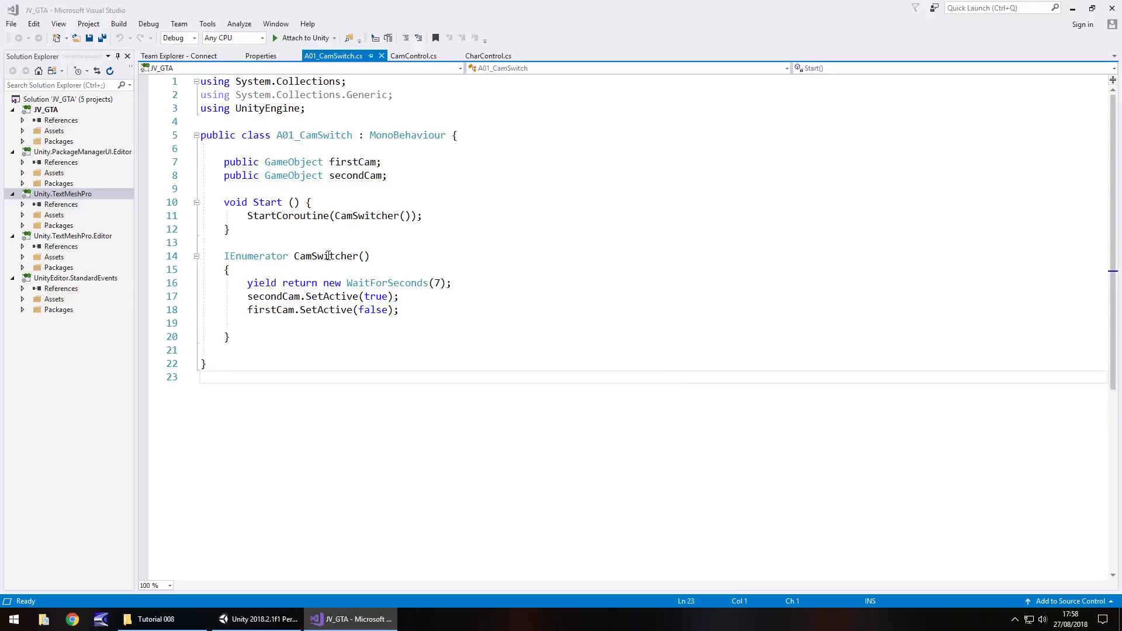
click(411, 175)
key(Return)
text(public GameObject )
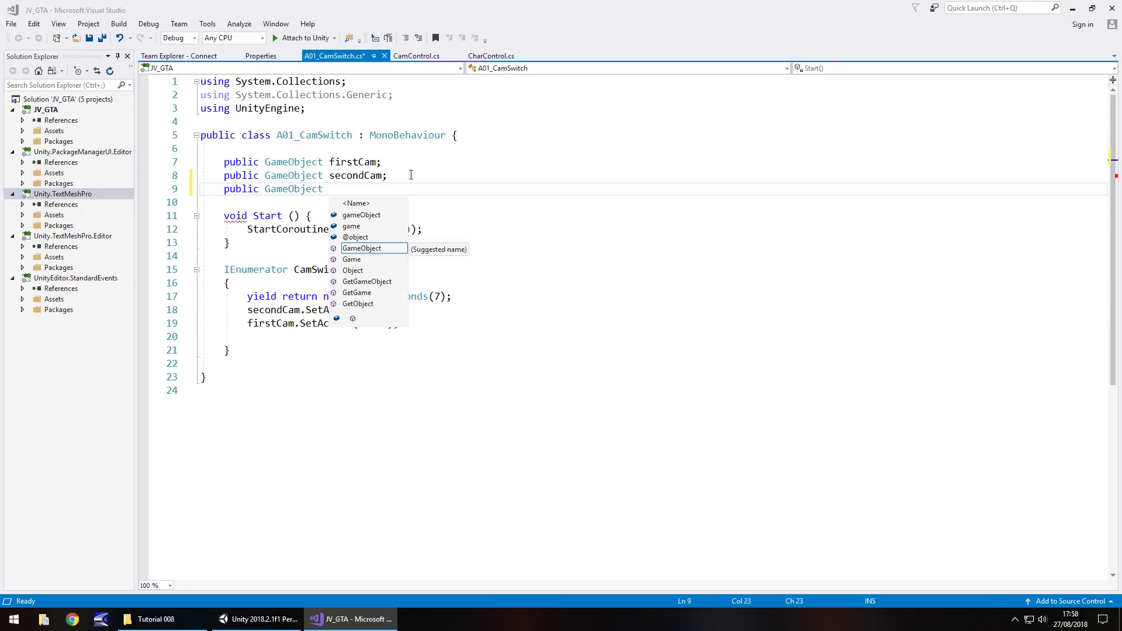
text(cred)
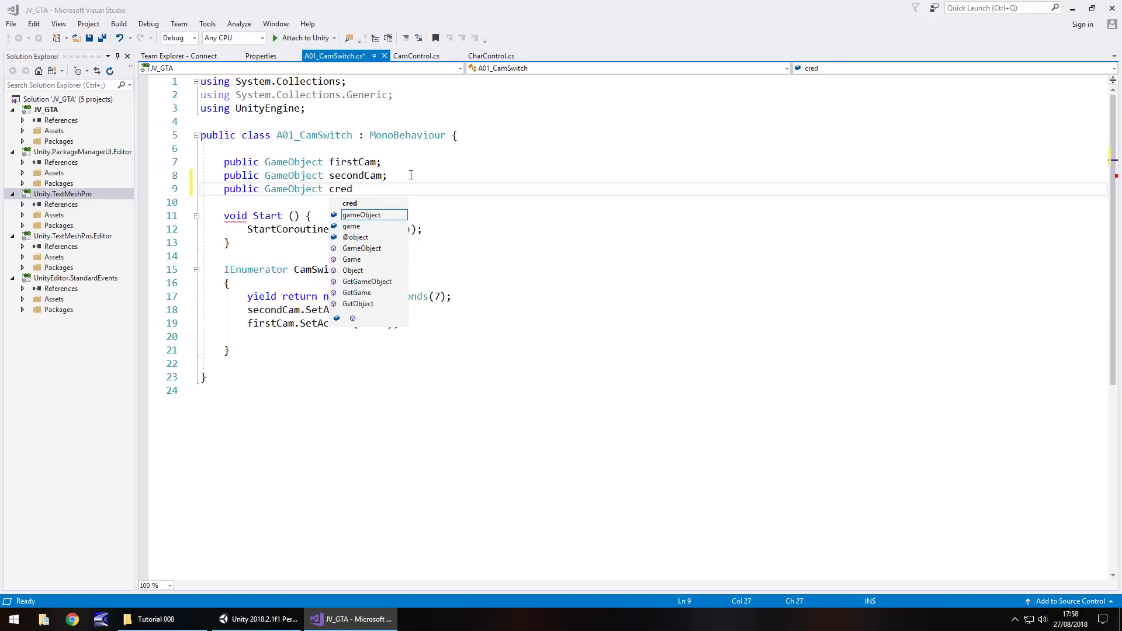
text(LeadDes;)
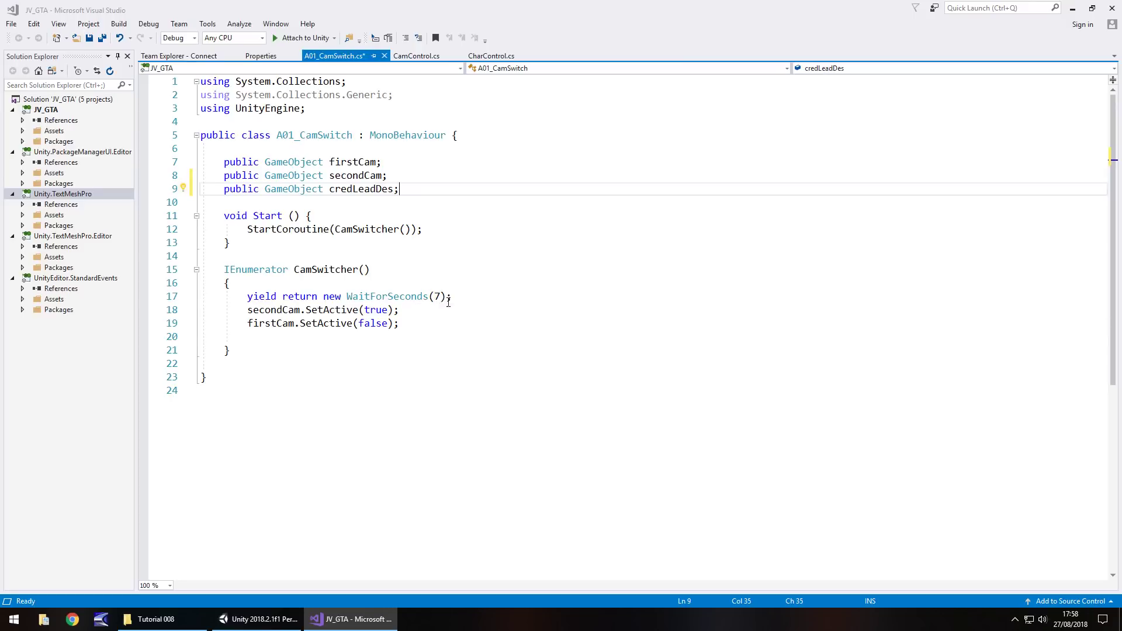
Change the 7-second wait to 3 and add 'credLeadDes.SetActive(true);' after it
double_click(441, 297)
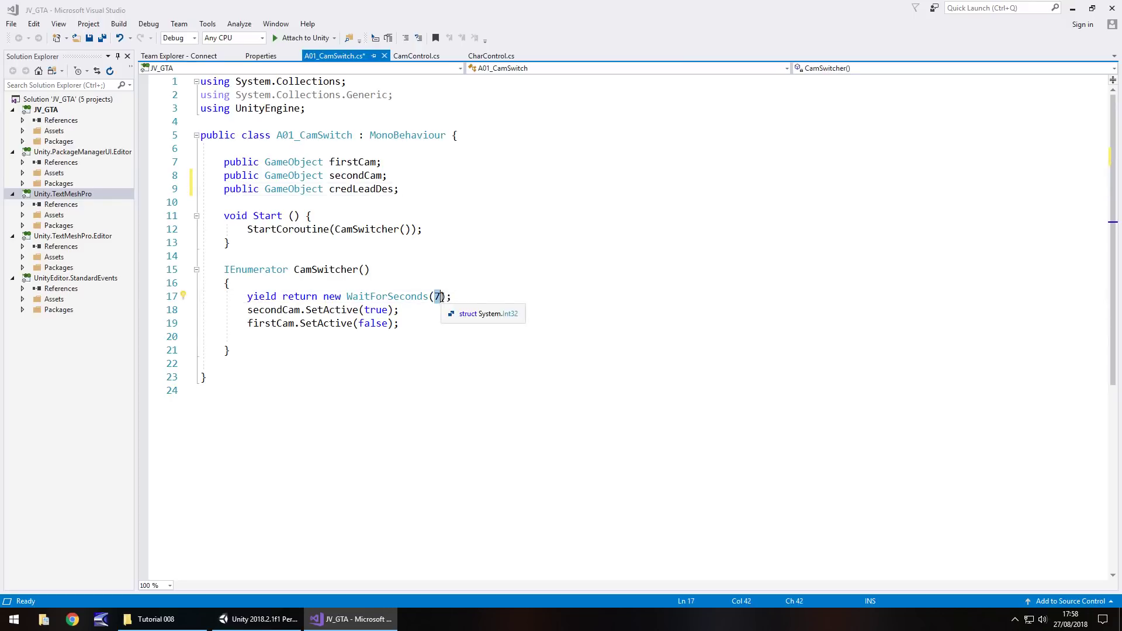
text(3)
click(459, 297)
key(Return)
text(credLeadDes)
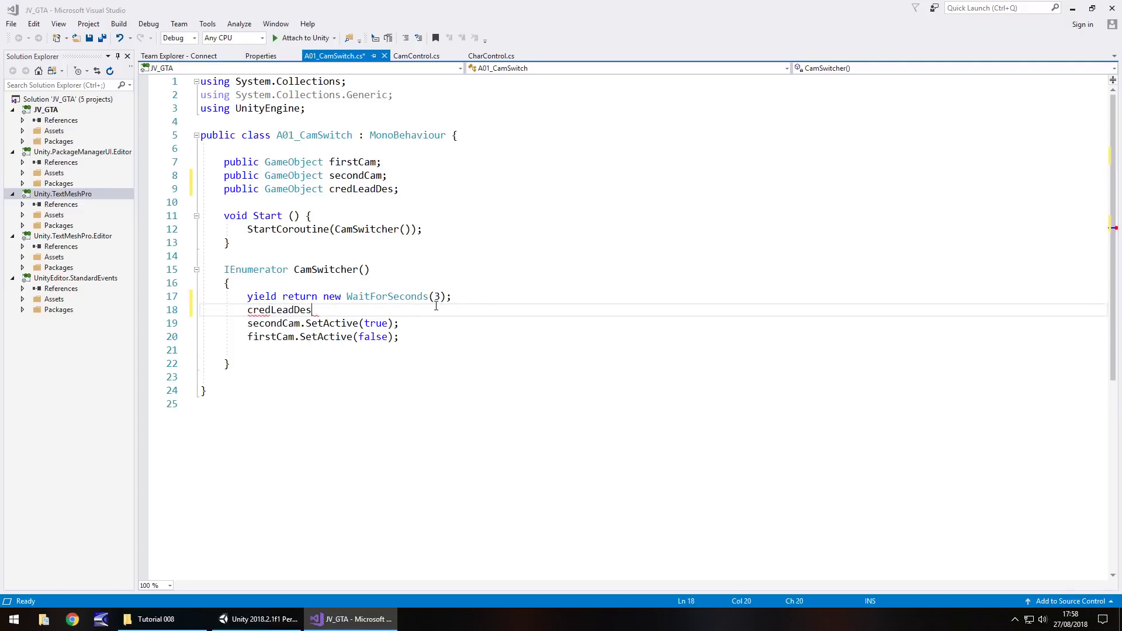
text(.S)
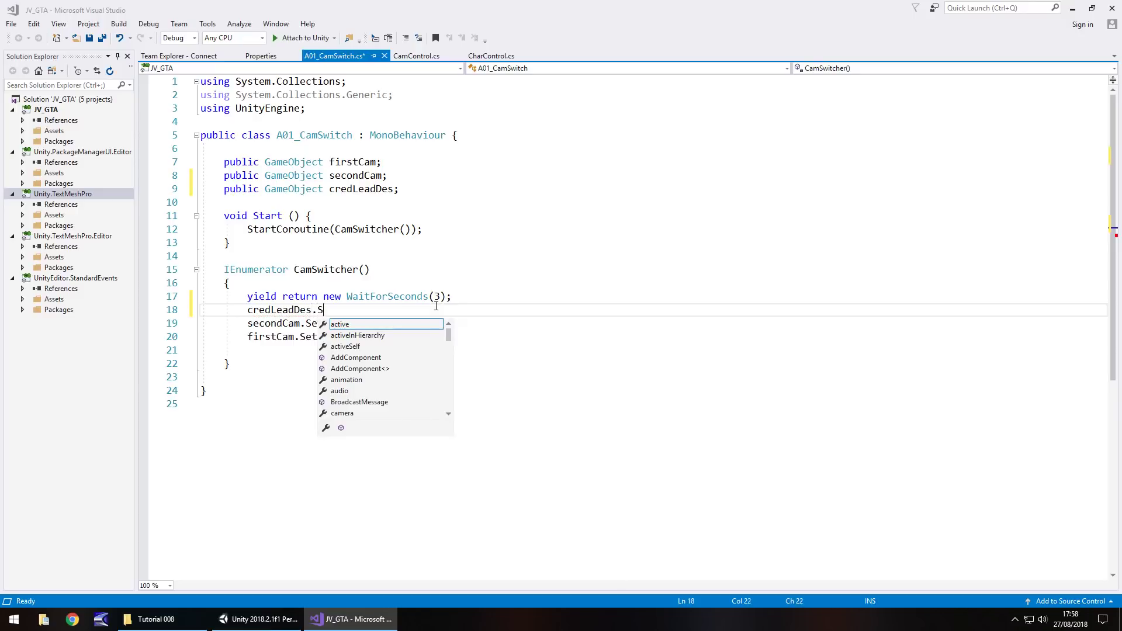
text(etActive(true)
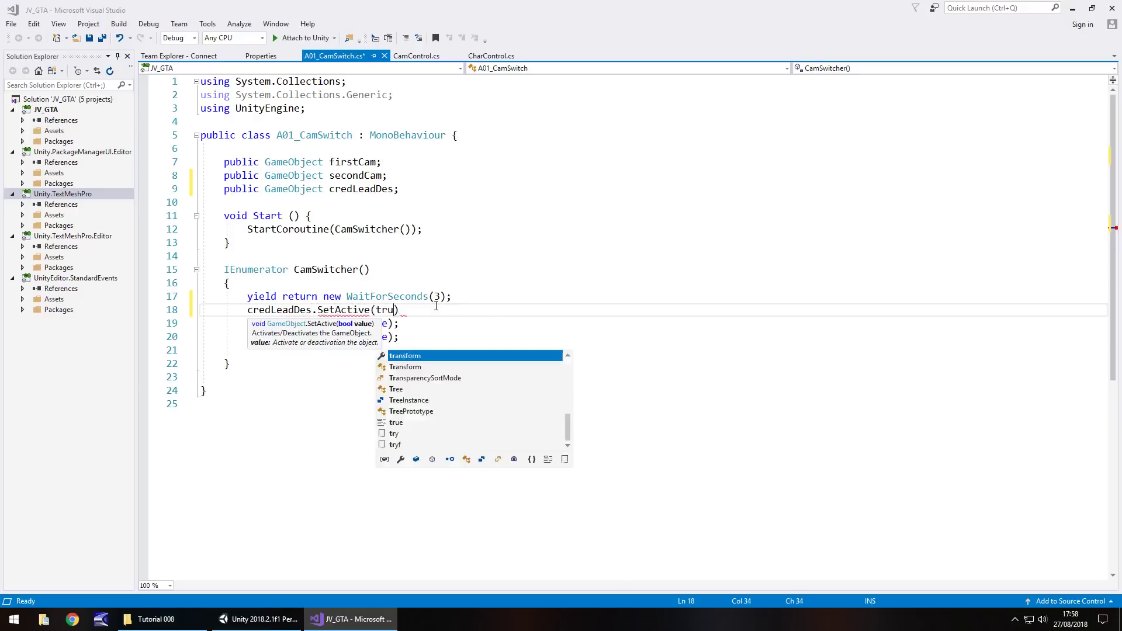
text();)
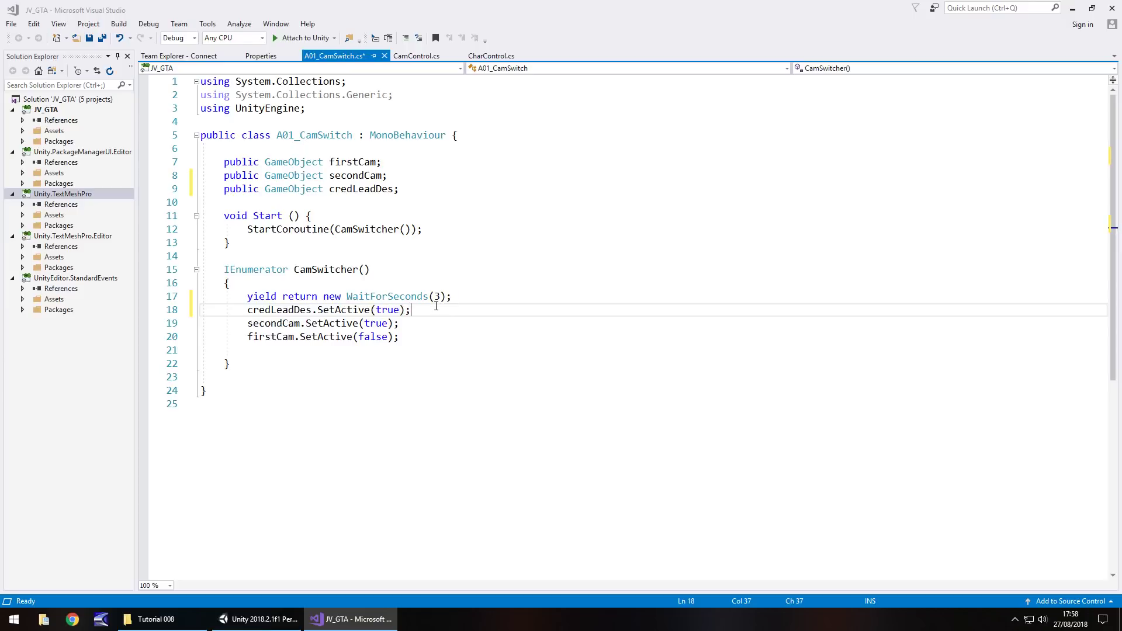
key(Return)
Duplicate the wait line below the credit line, change it to 4 seconds, and save
drag(453, 296, 247, 296)
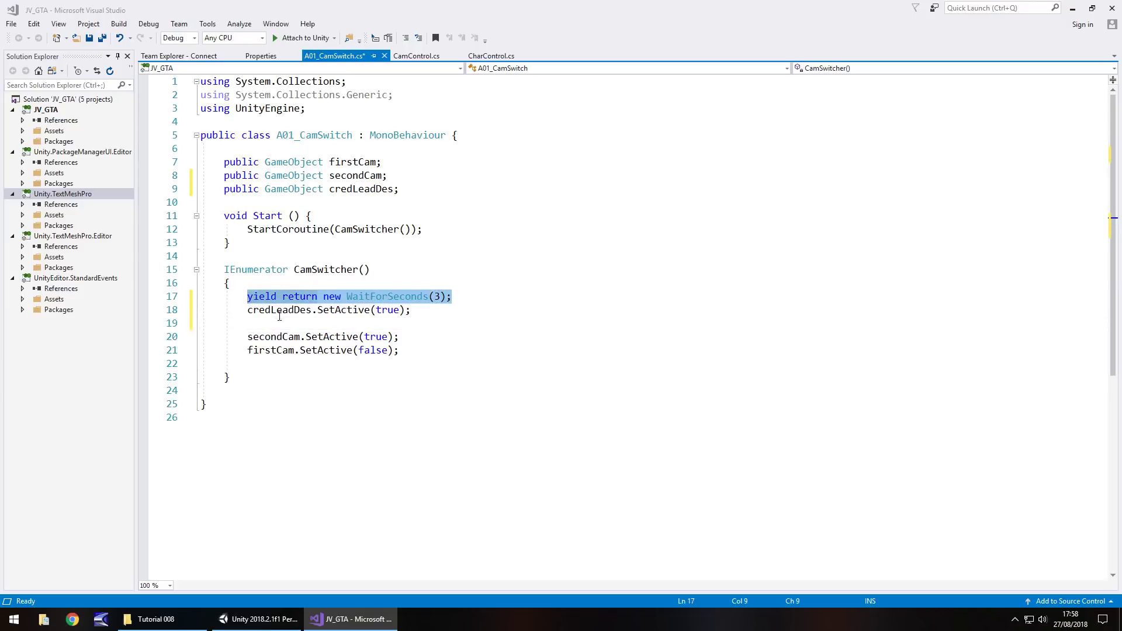
key(ctrl+c)
click(279, 323)
key(ctrl+v)
double_click(438, 323)
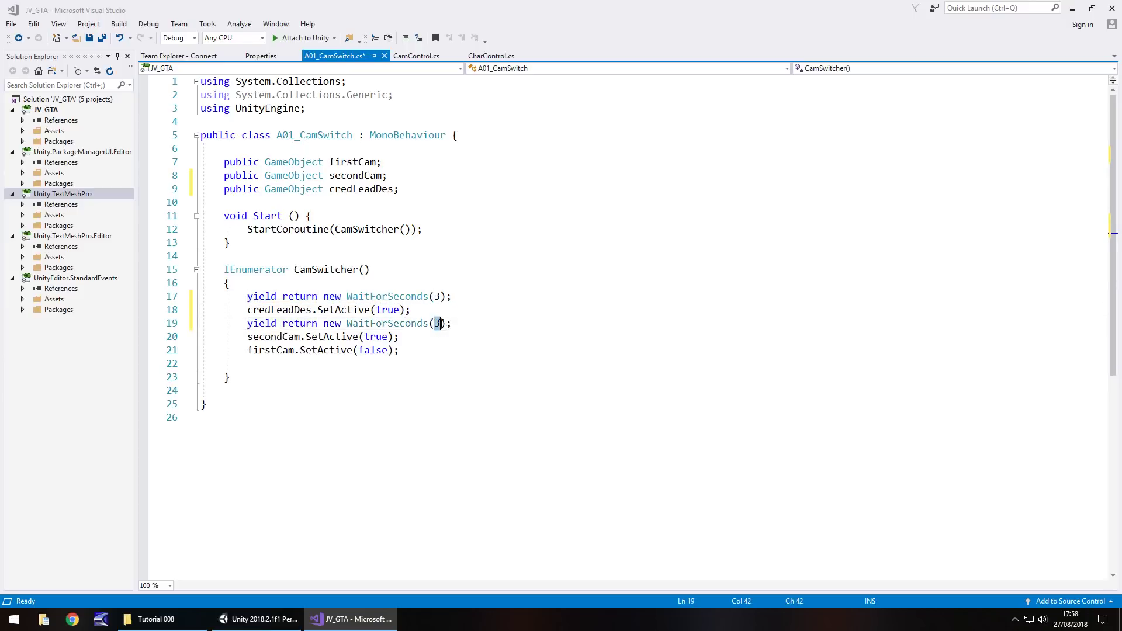
text(4)
key(ctrl+s)
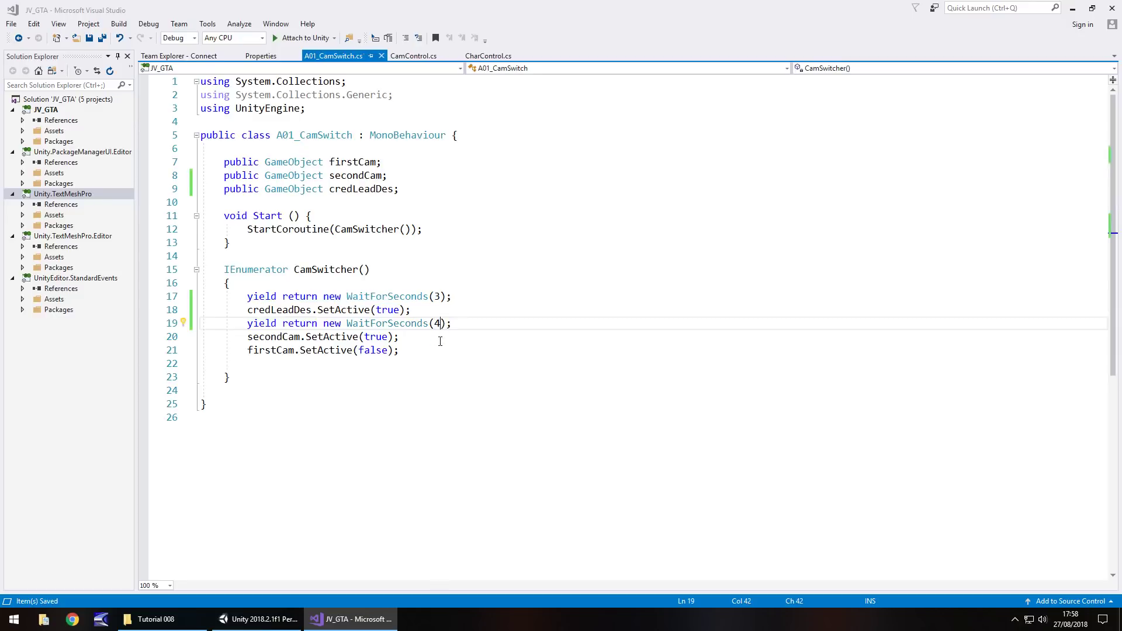
Assign Cred_LeadDes to SequenceHolder's Cred Lead Des slot and test the credit in Play mode
click(276, 621)
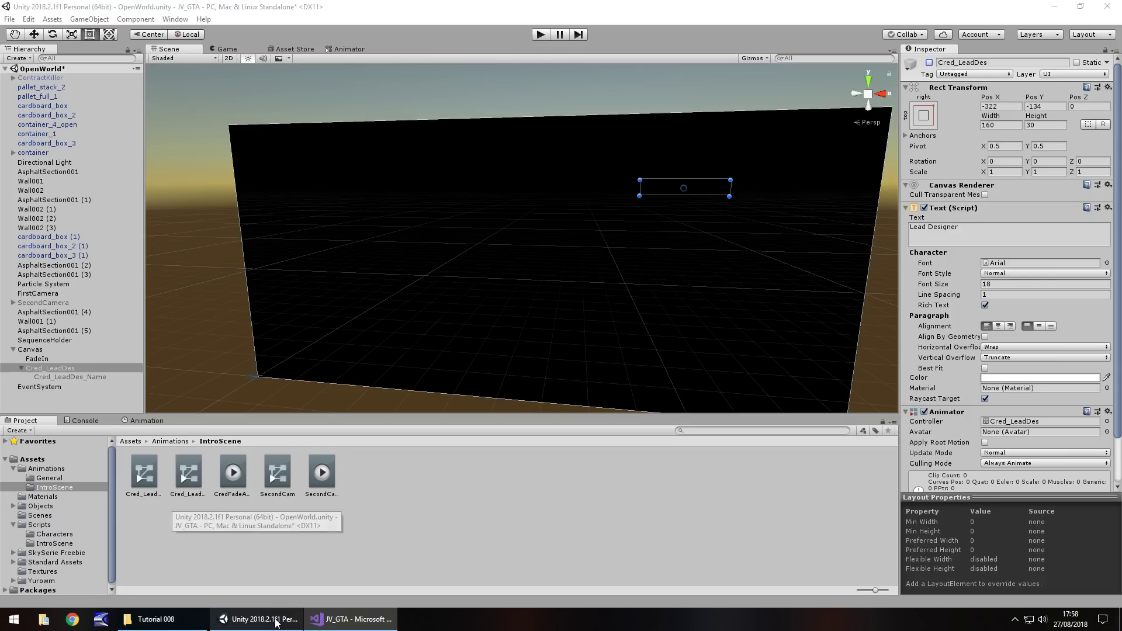
click(46, 341)
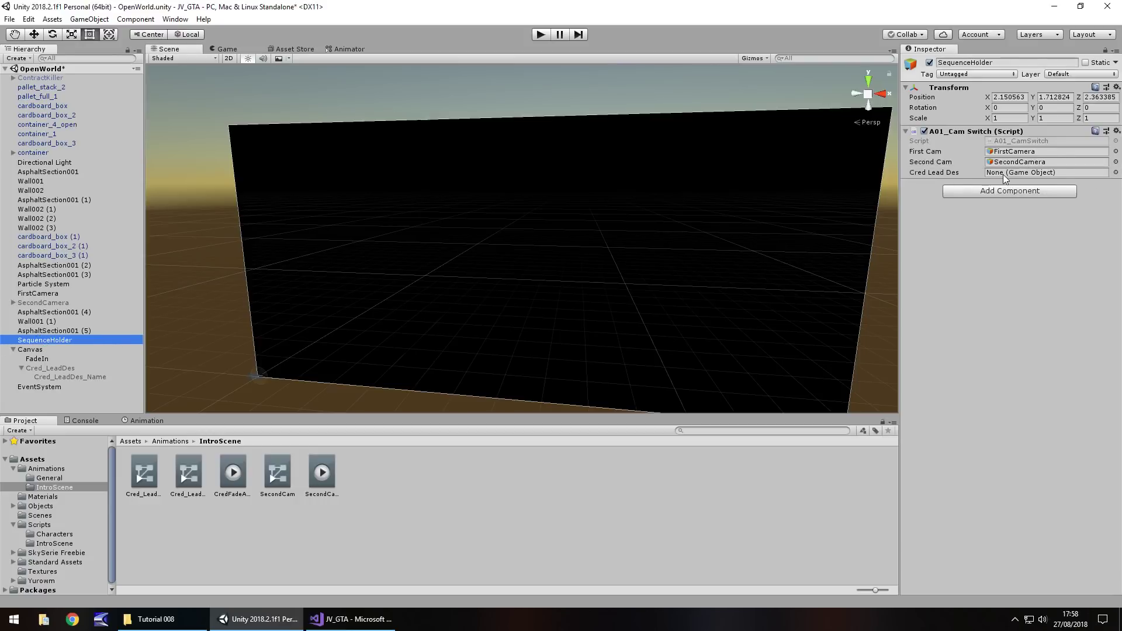
drag(50, 368, 1005, 171)
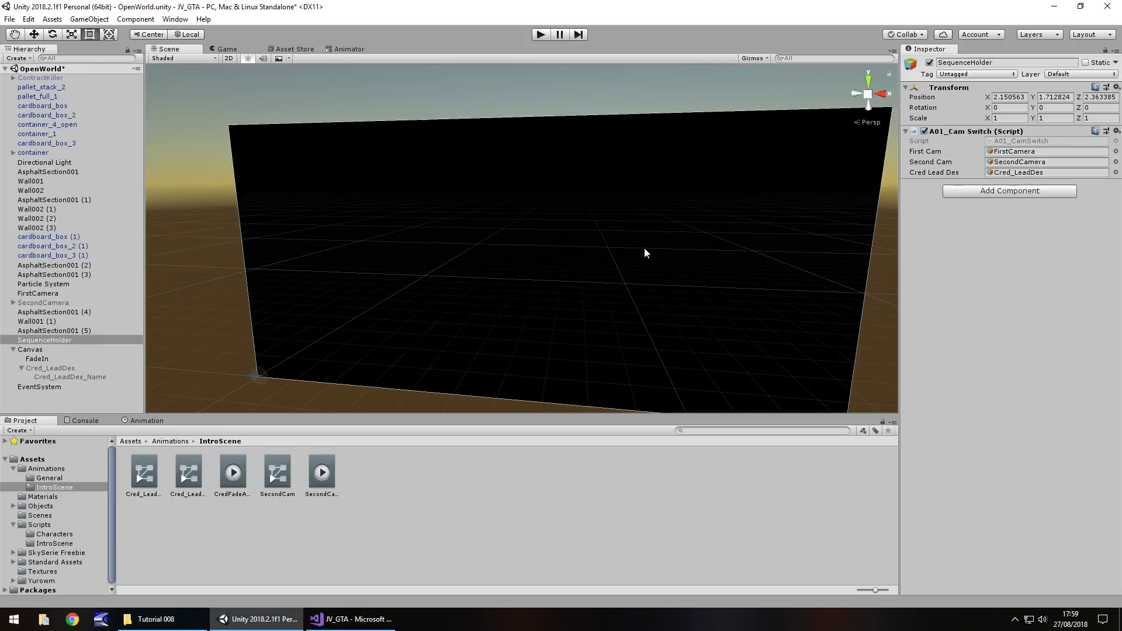
click(540, 35)
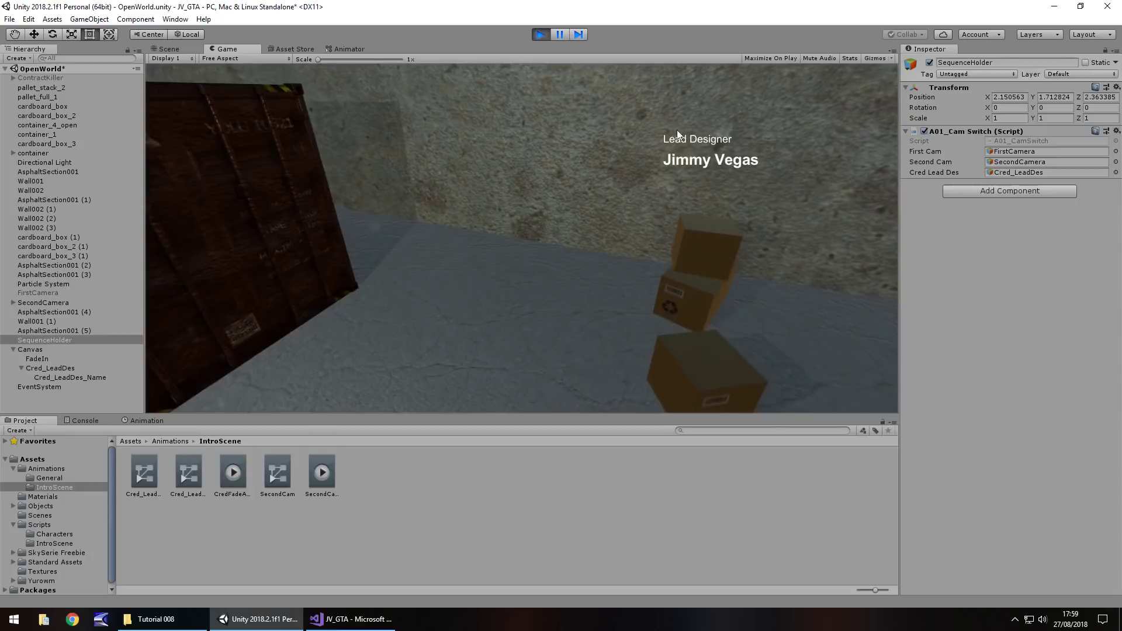
click(541, 35)
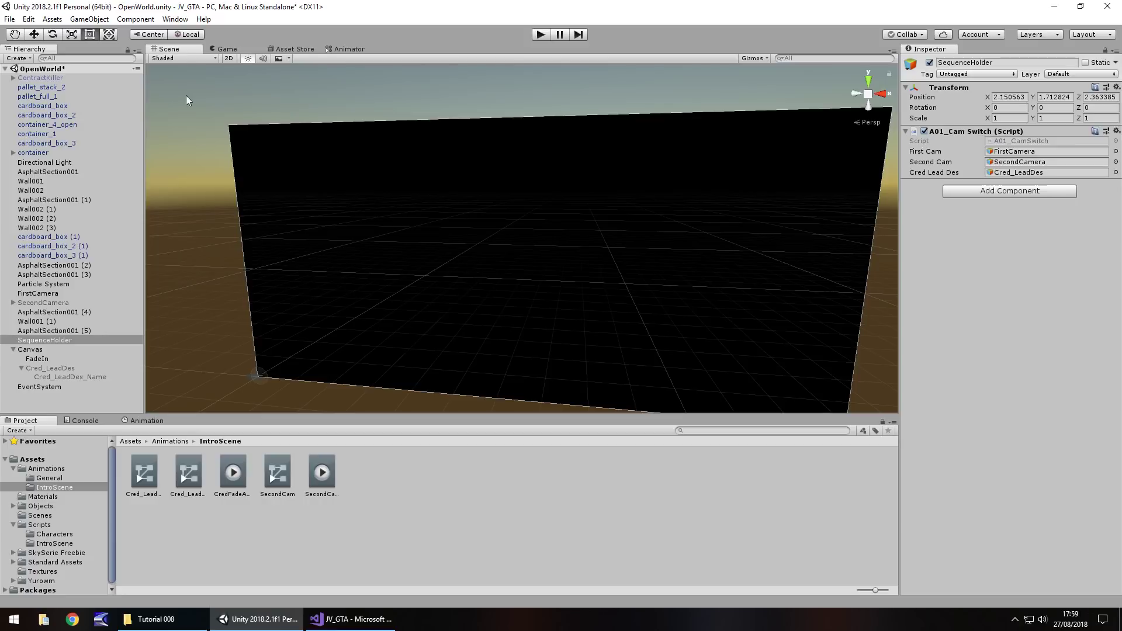
right_drag(176, 193, 629, 246)
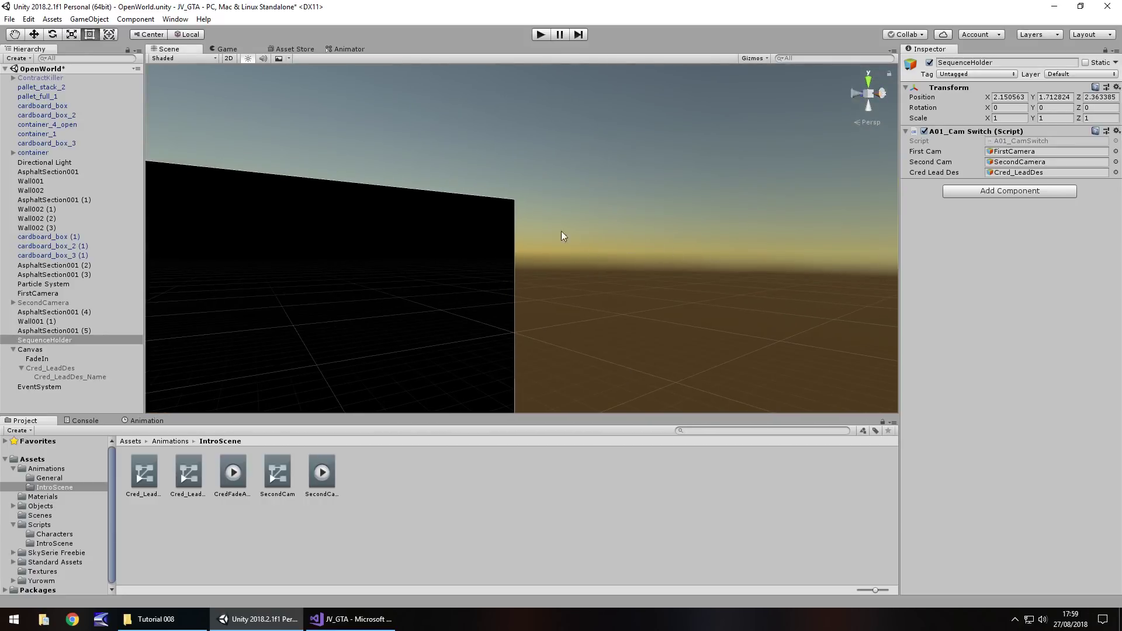
right_drag(568, 214, 534, 243)
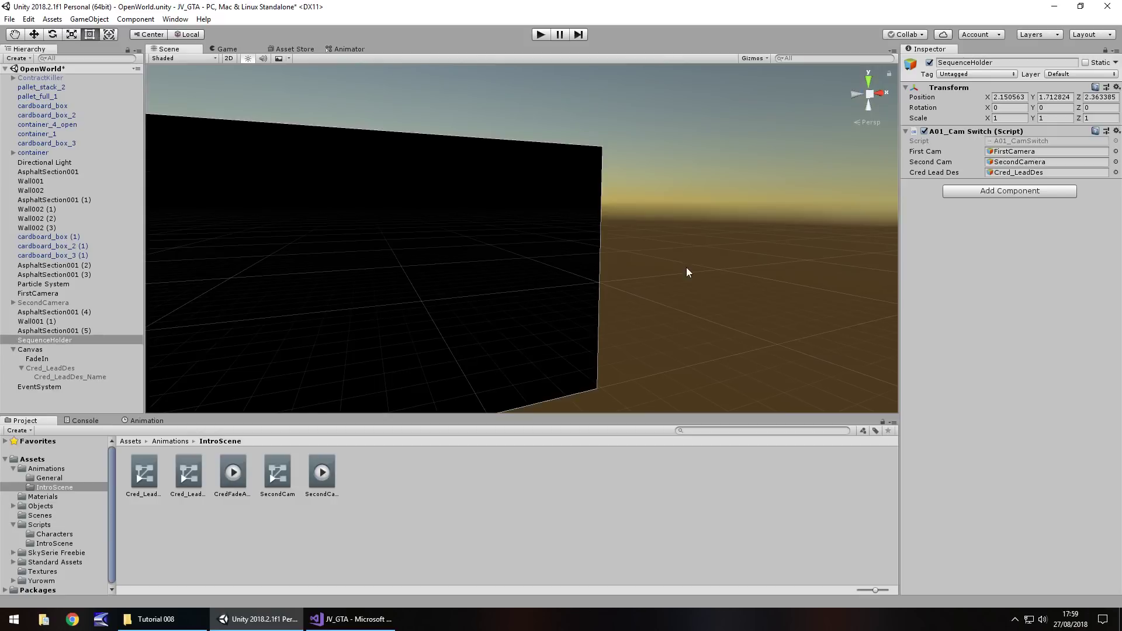
click(293, 51)
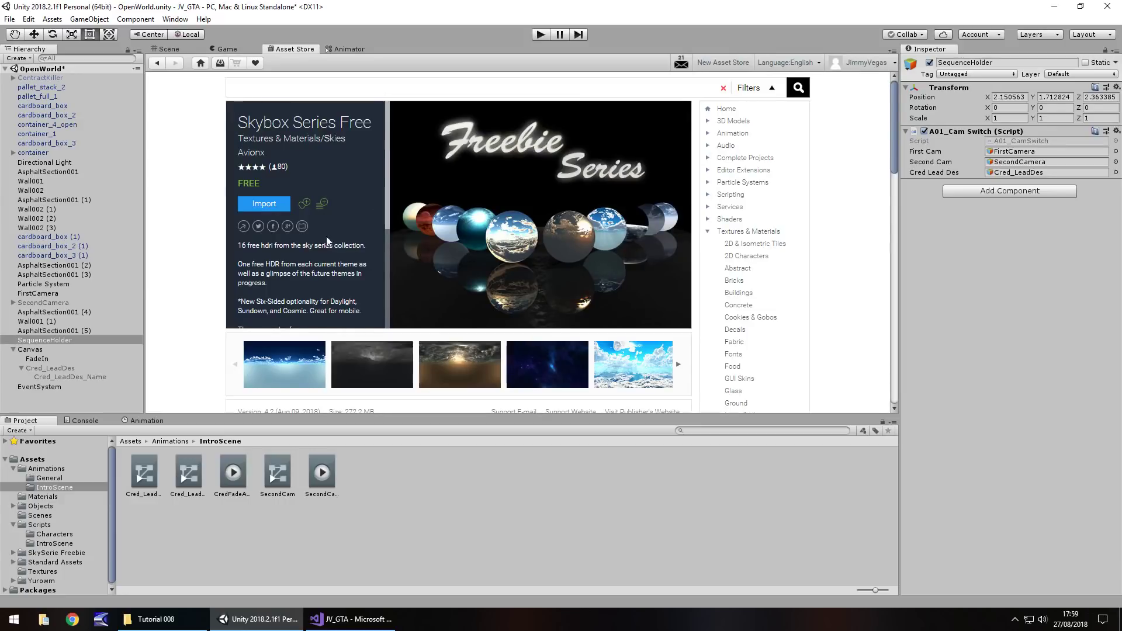
click(292, 90)
text(skybox)
key(BackSpace)
key(BackSpace)
key(BackSpace)
key(BackSpace)
key(BackSpace)
key(BackSpace)
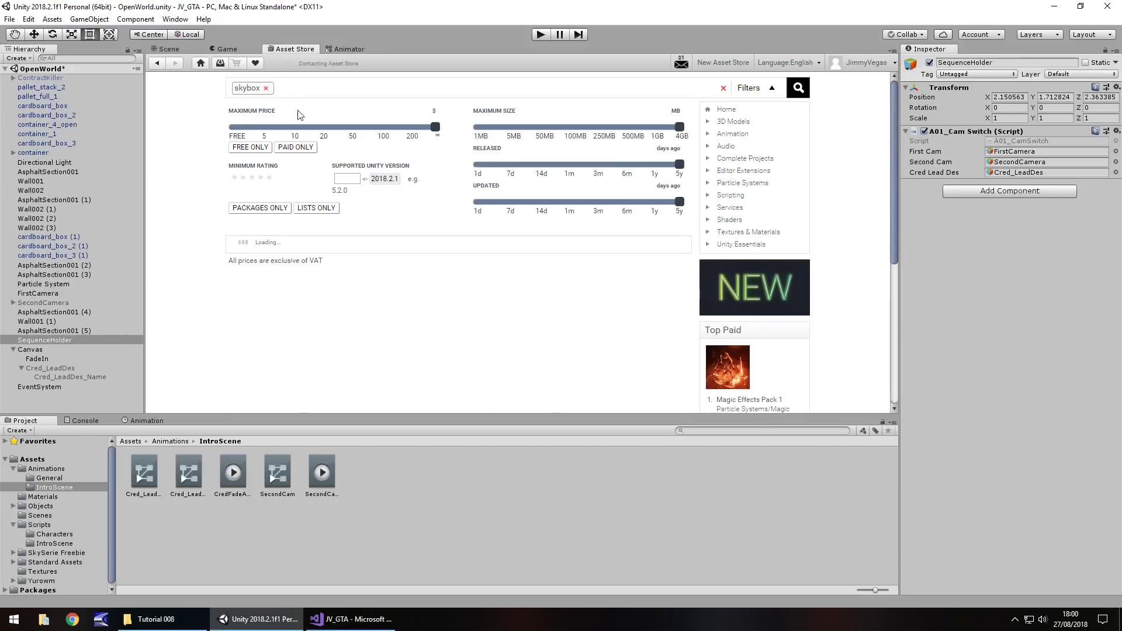
click(249, 148)
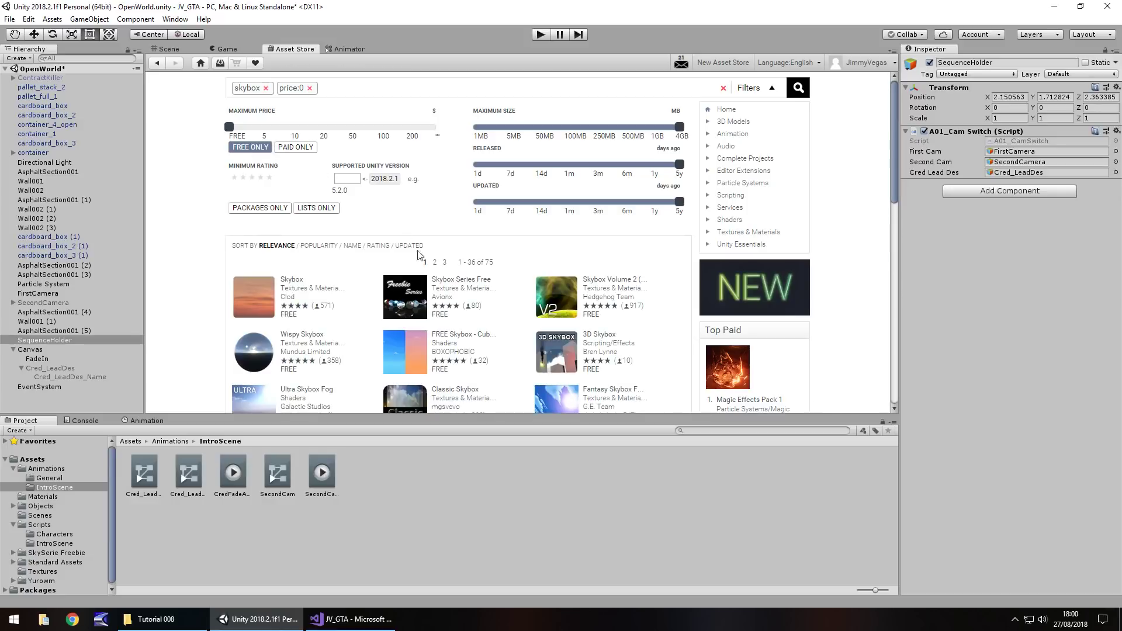
click(447, 284)
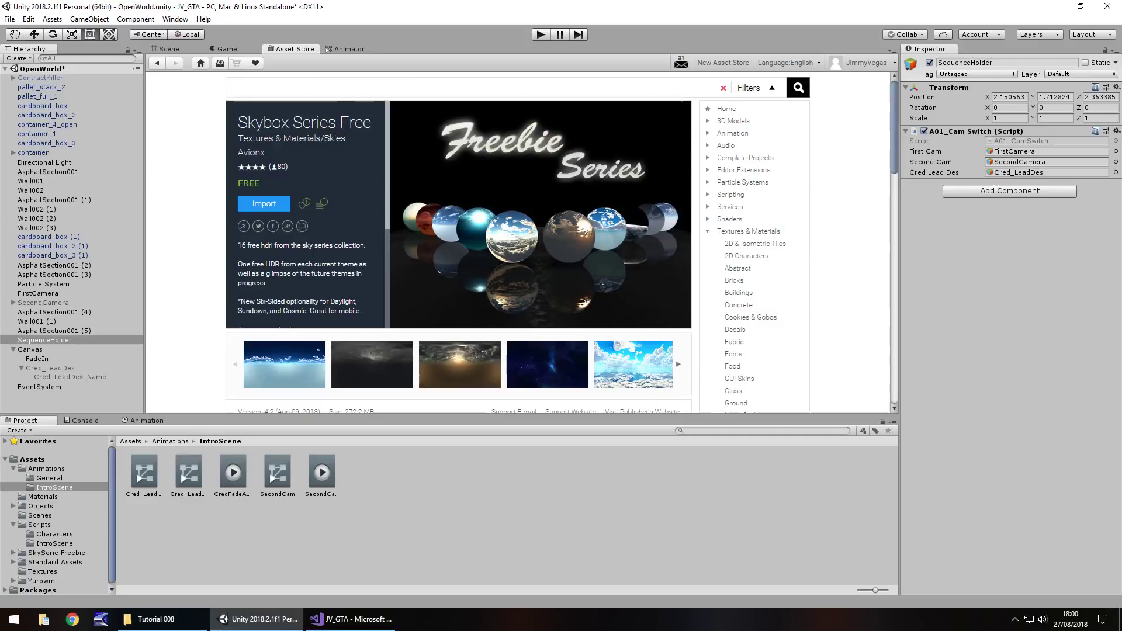
click(266, 204)
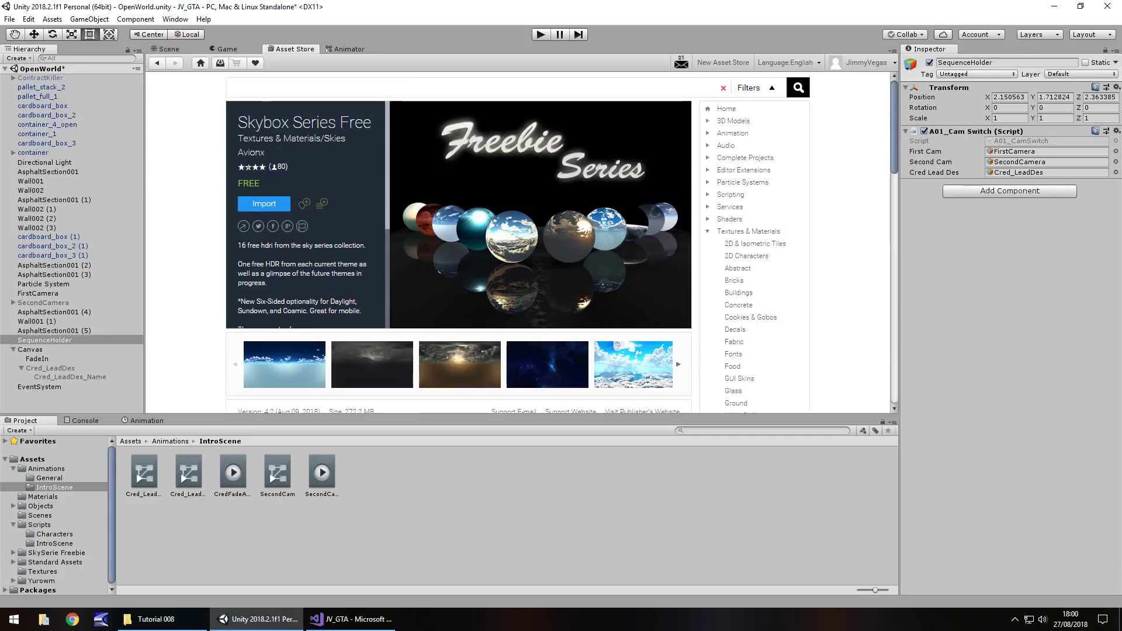
click(153, 62)
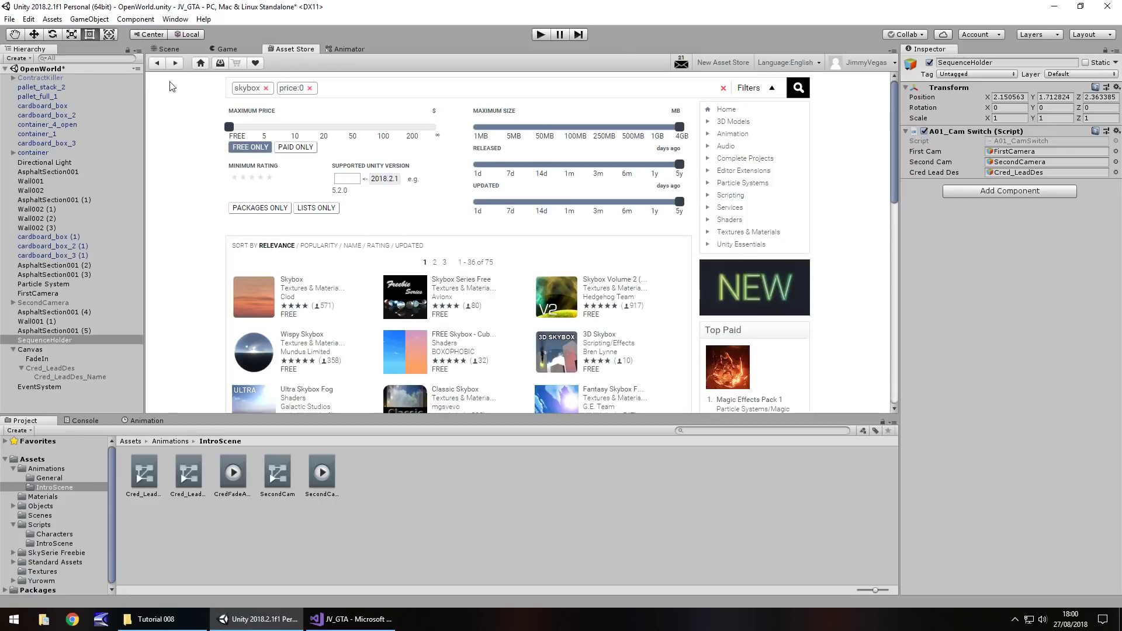
click(168, 49)
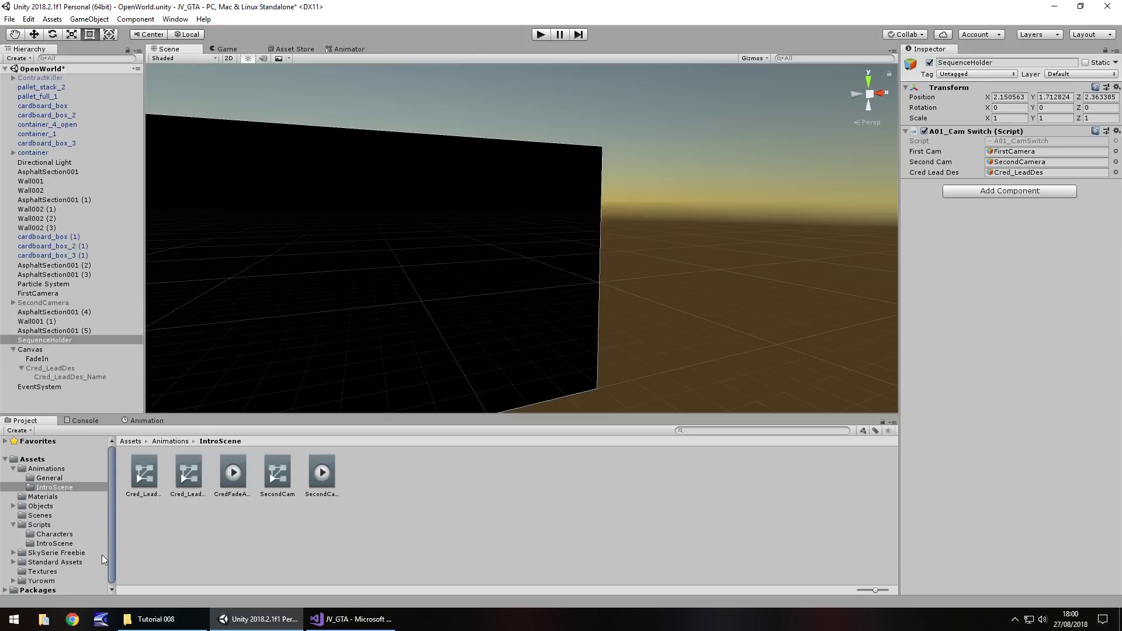
Show the SkySerie Freebie folder, frame the view on Wall001 (1), and open Window > Rendering
click(79, 553)
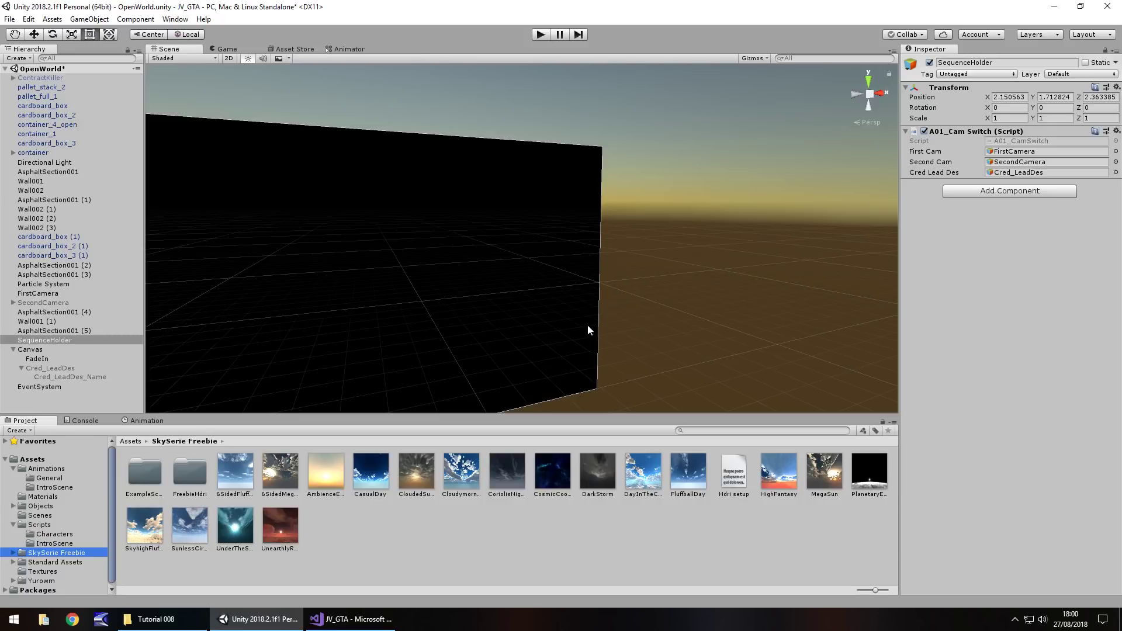
right_drag(588, 329, 436, 281)
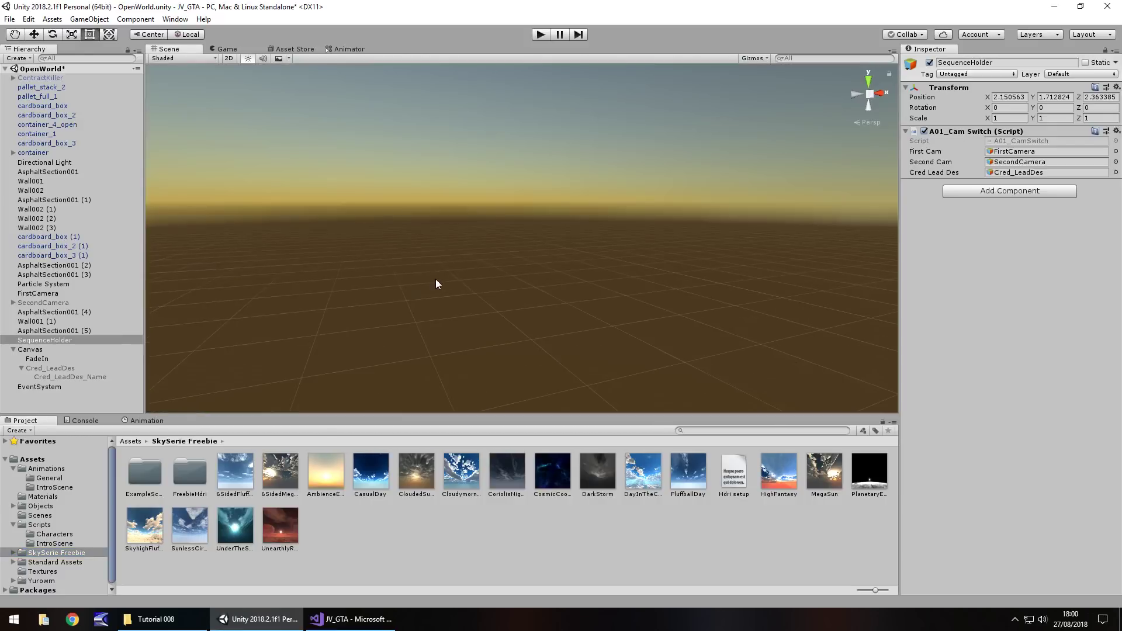
click(33, 322)
double_click(33, 322)
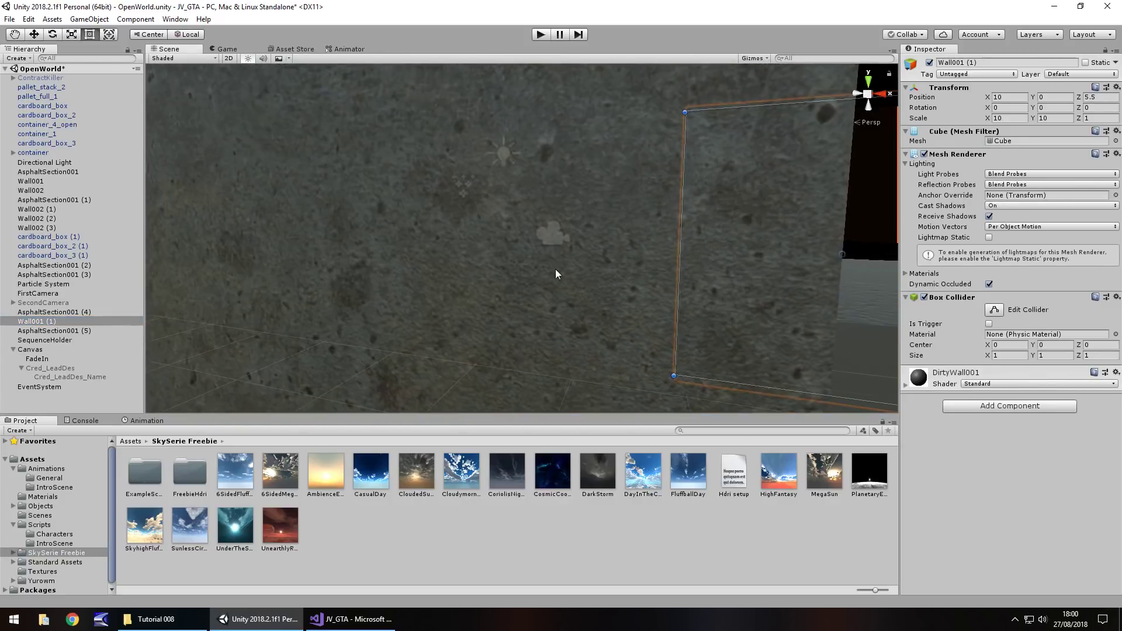
right_drag(612, 273, 479, 324)
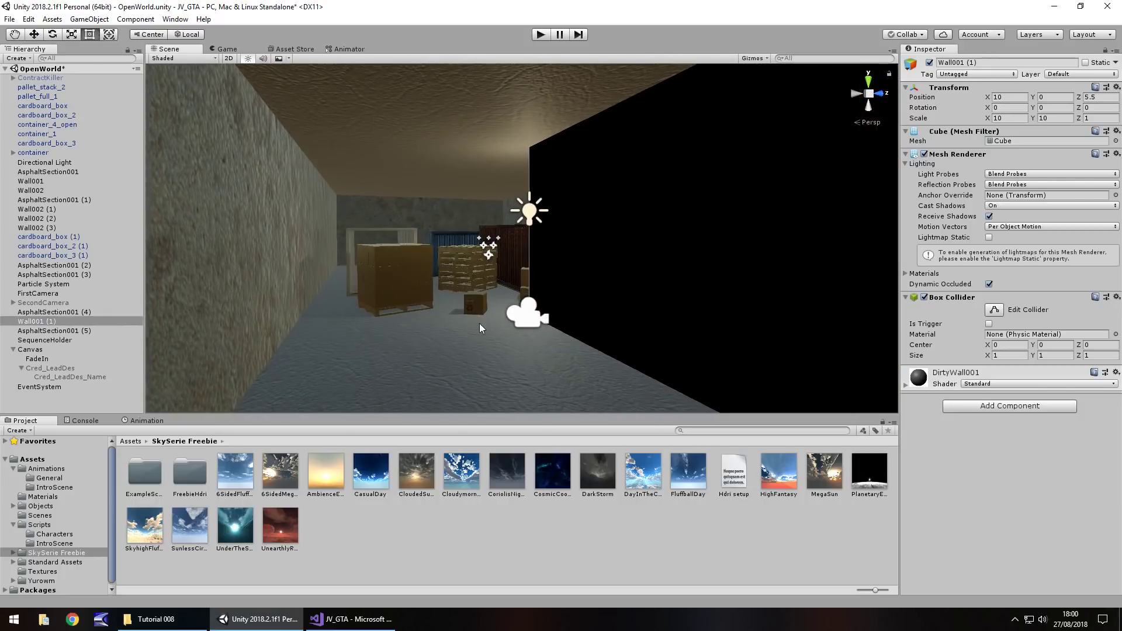
click(181, 22)
mouse_move(221, 129)
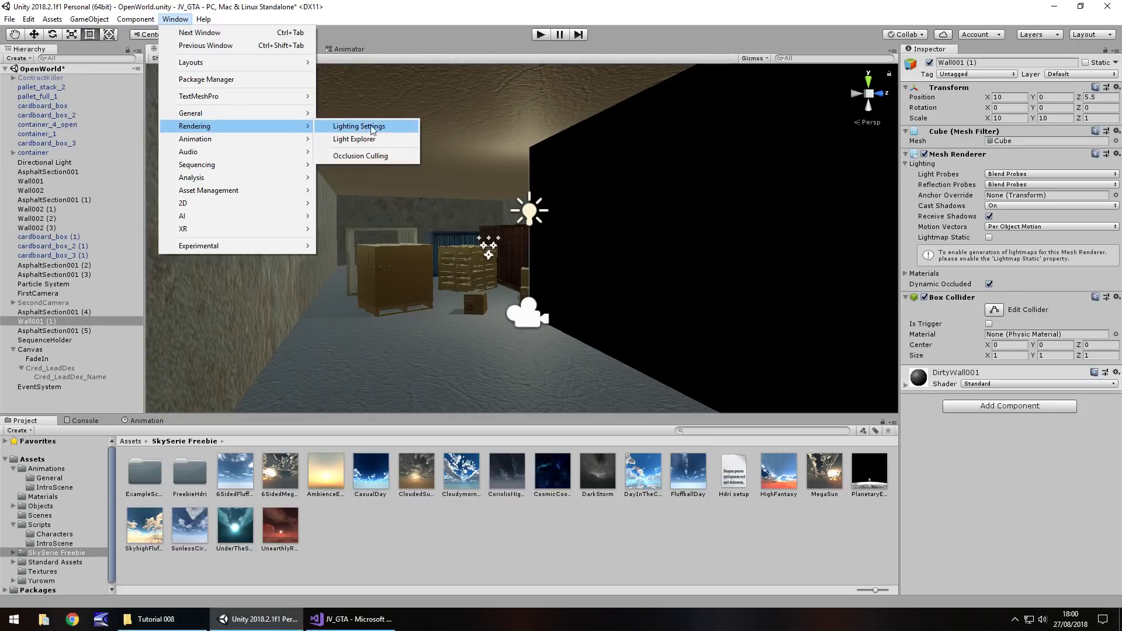
Open Lighting Settings and assign CloudedSunGlow as the Skybox Material
click(374, 126)
drag(622, 26, 921, 29)
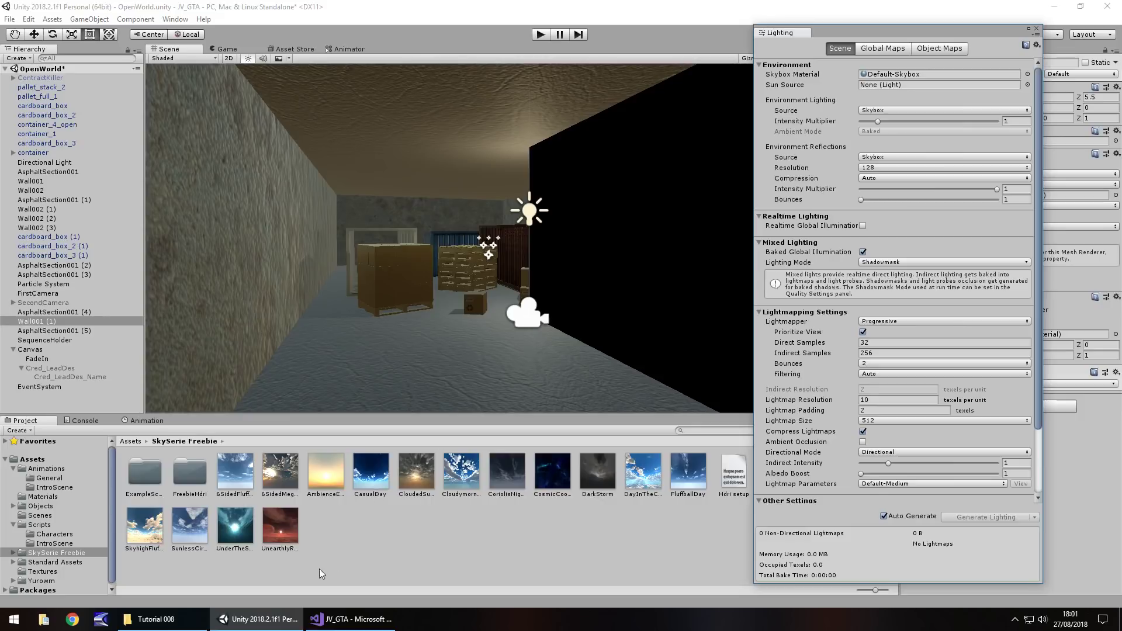
drag(413, 479, 937, 79)
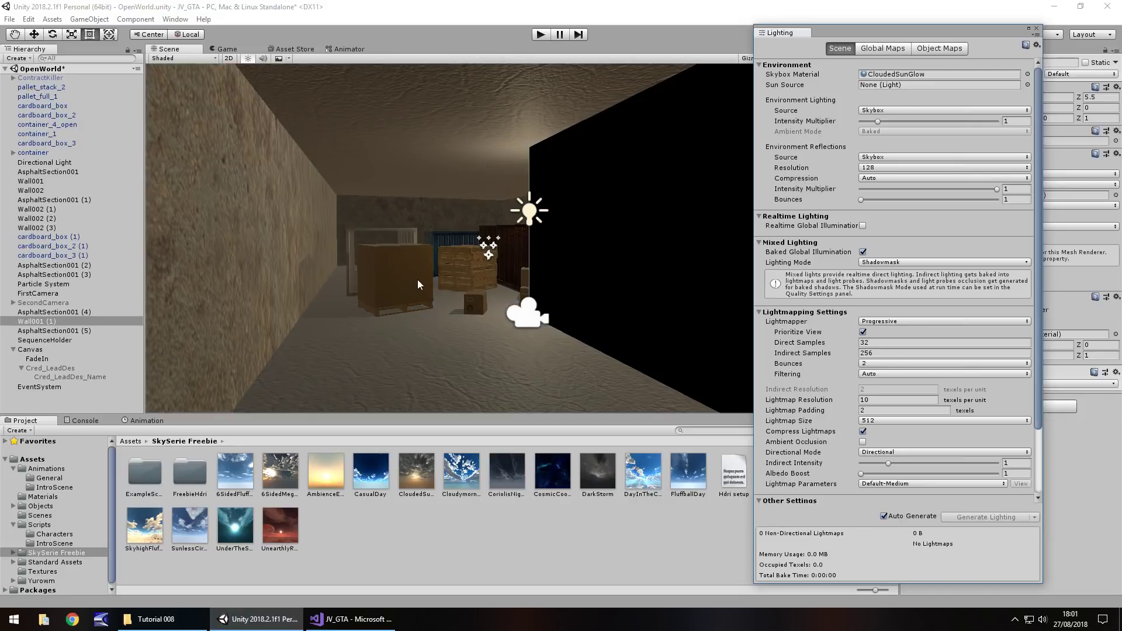
alt+drag(303, 273, 433, 201)
alt+drag(311, 183, 301, 240)
alt+drag(519, 269, 345, 263)
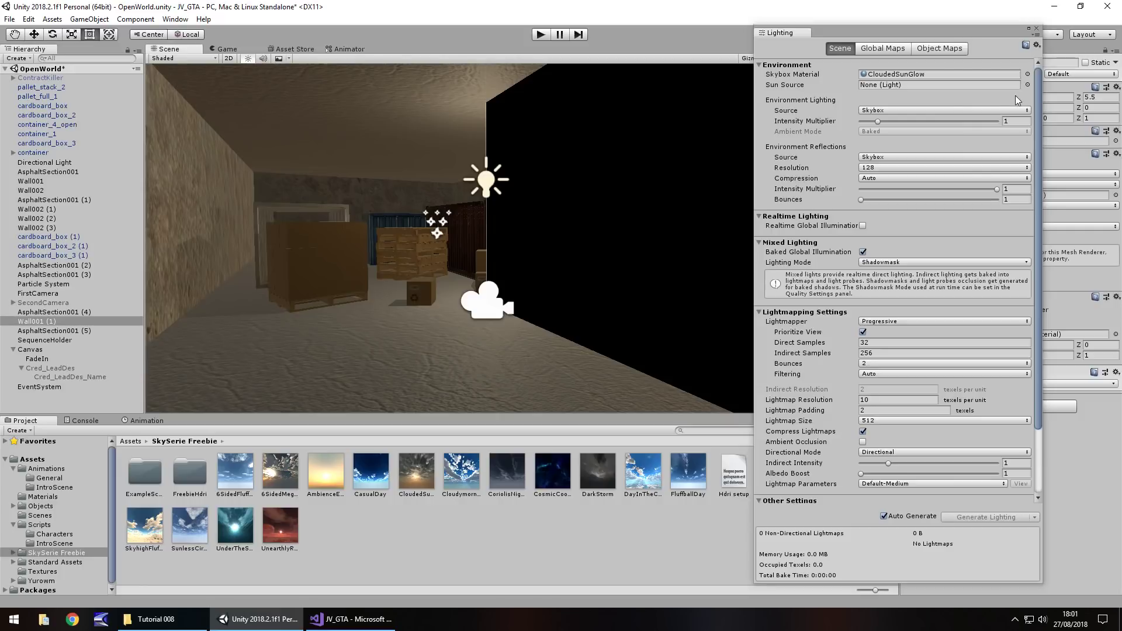
Assign DarkStorm as the Skybox Material and set the environment intensity multiplier to 0
drag(878, 122, 853, 125)
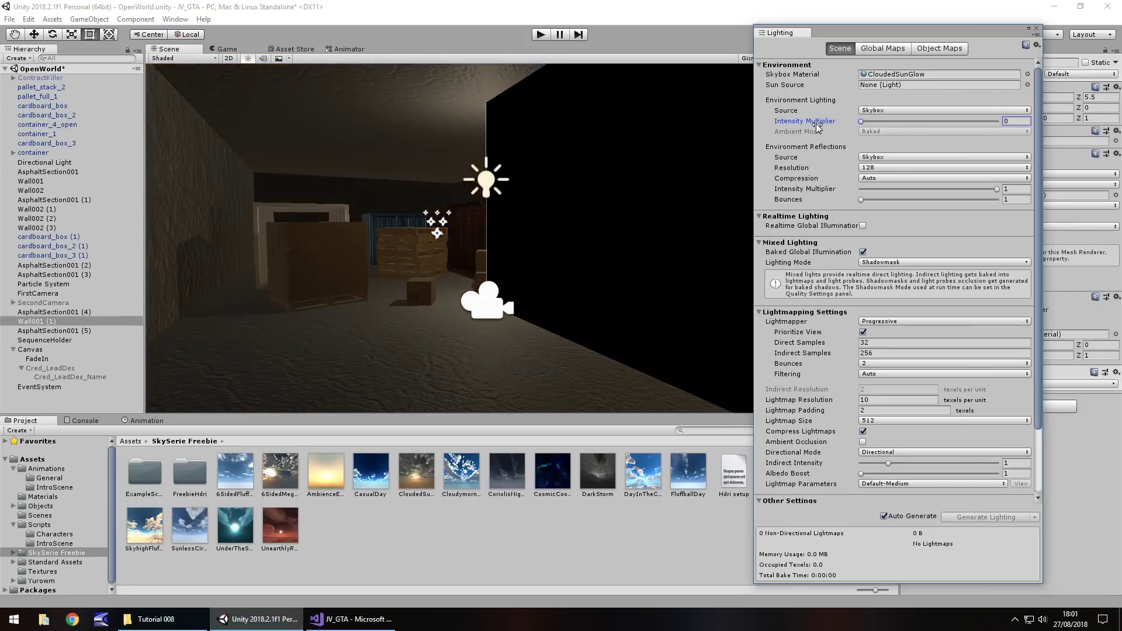
middle_drag(429, 295, 441, 312)
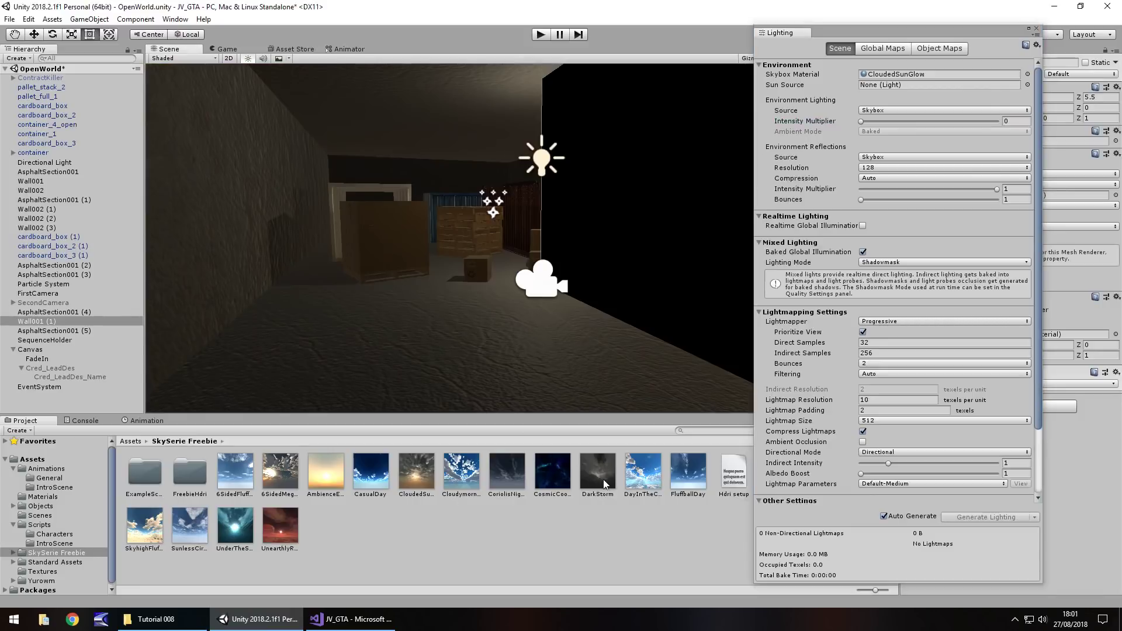
drag(595, 472, 917, 75)
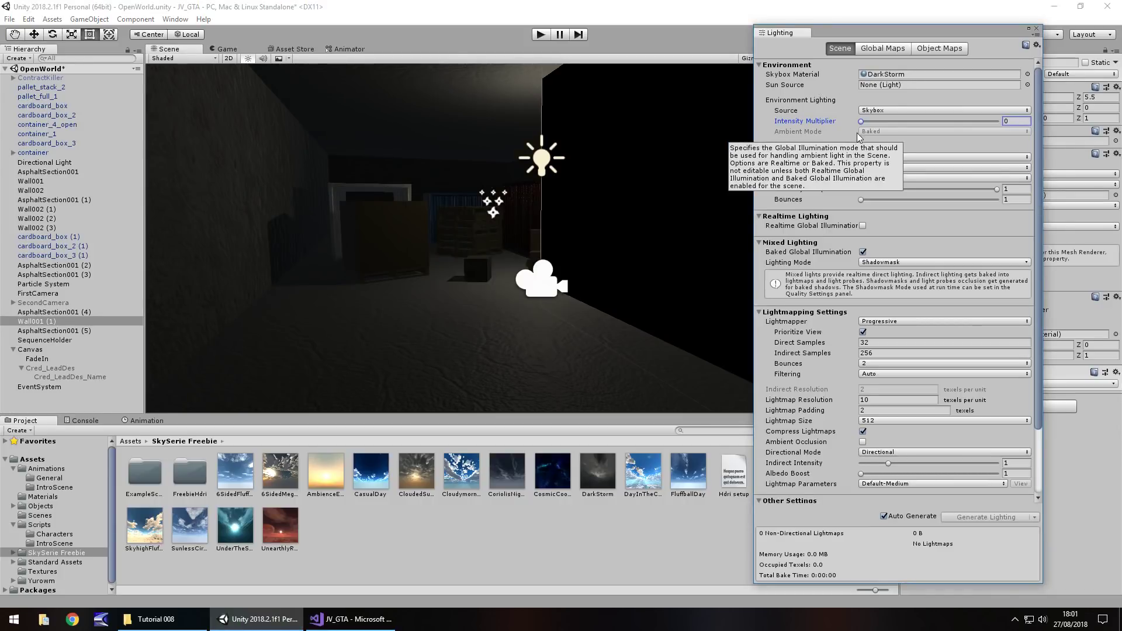
right_drag(492, 167, 458, 286)
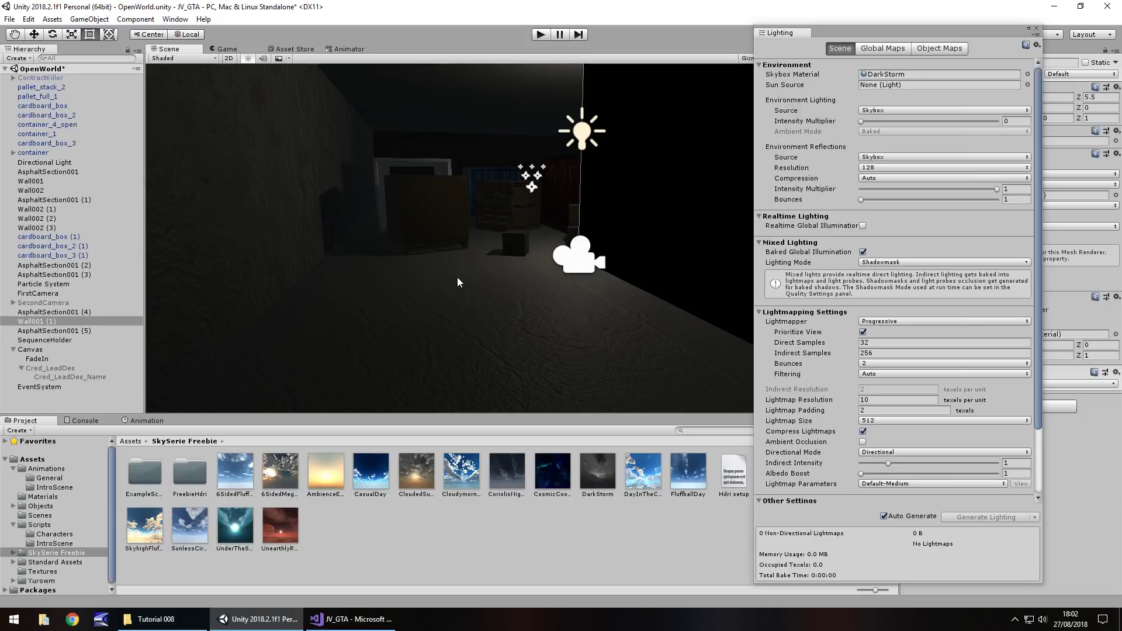
middle_drag(503, 362, 421, 316)
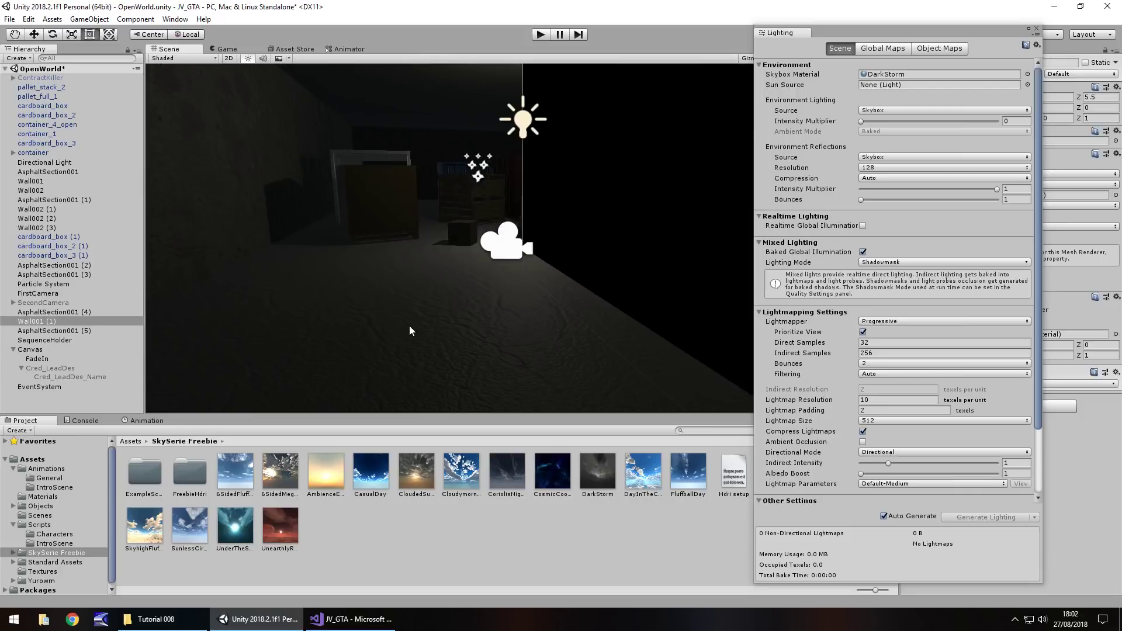
right_drag(442, 294, 433, 274)
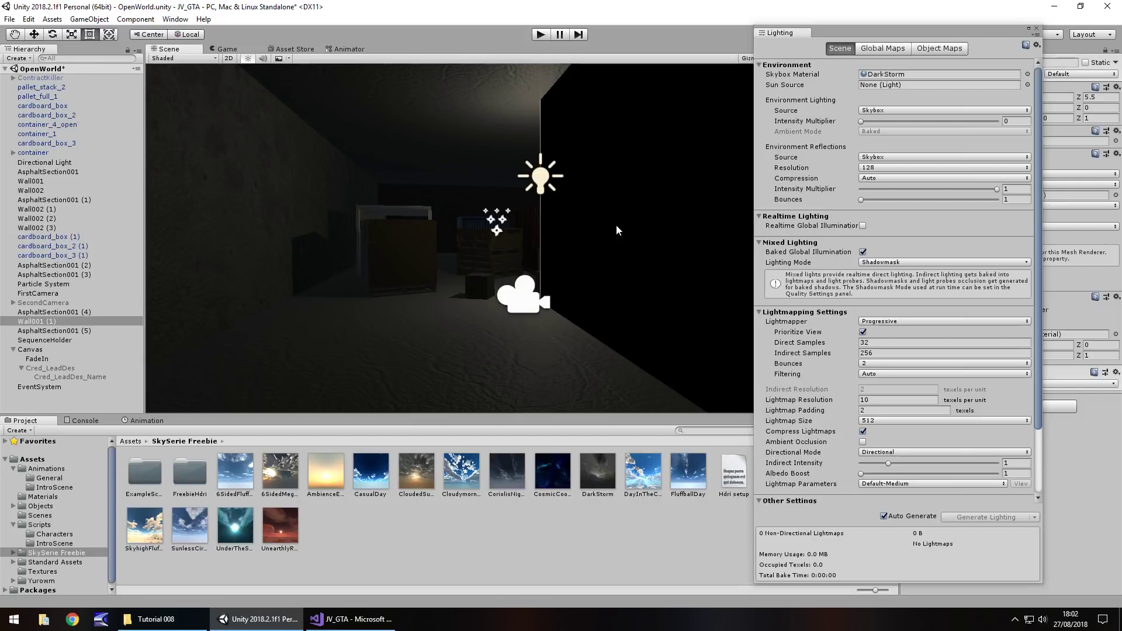
mouse_move(861, 121)
mouse_down()
mouse_move(1011, 129)
mouse_move(859, 122)
mouse_up()
Try a deep blue Color ambient source, revert Environment Lighting to Skybox, and close Lighting
click(873, 111)
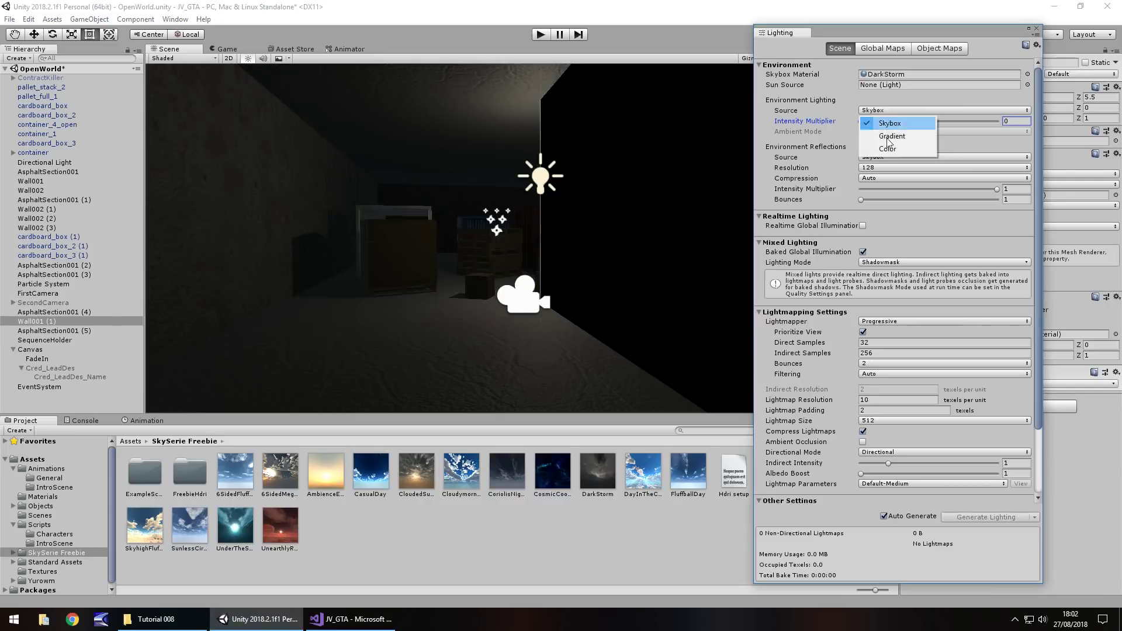
click(888, 150)
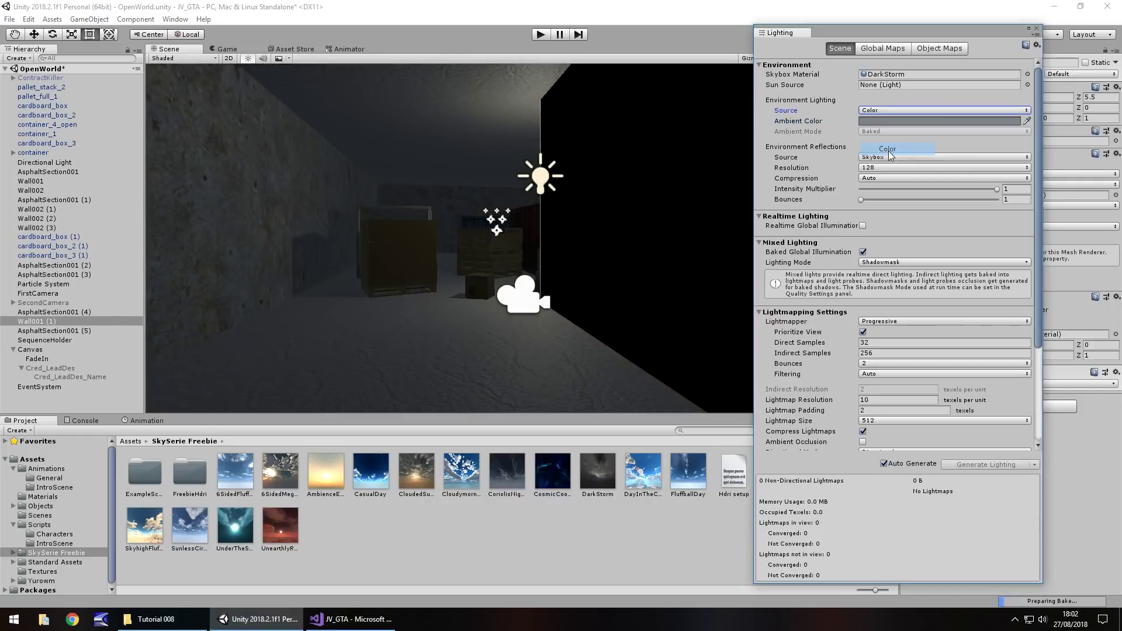
click(882, 121)
mouse_move(140, 133)
mouse_down()
mouse_move(135, 169)
mouse_move(215, 115)
mouse_move(141, 101)
mouse_move(105, 108)
mouse_move(89, 187)
mouse_up()
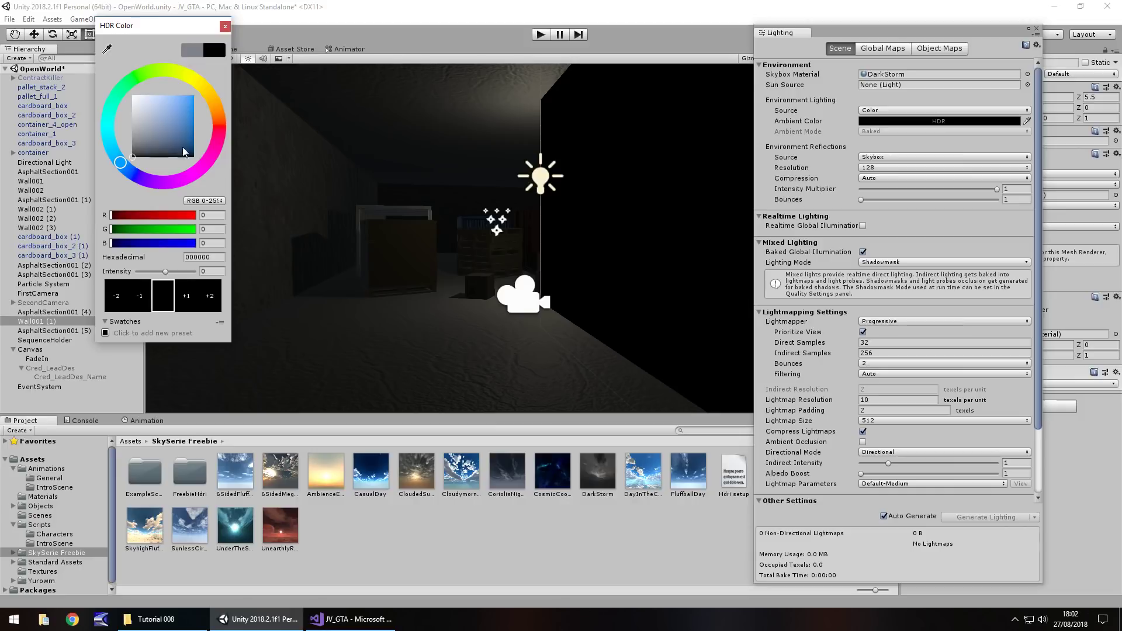
click(881, 110)
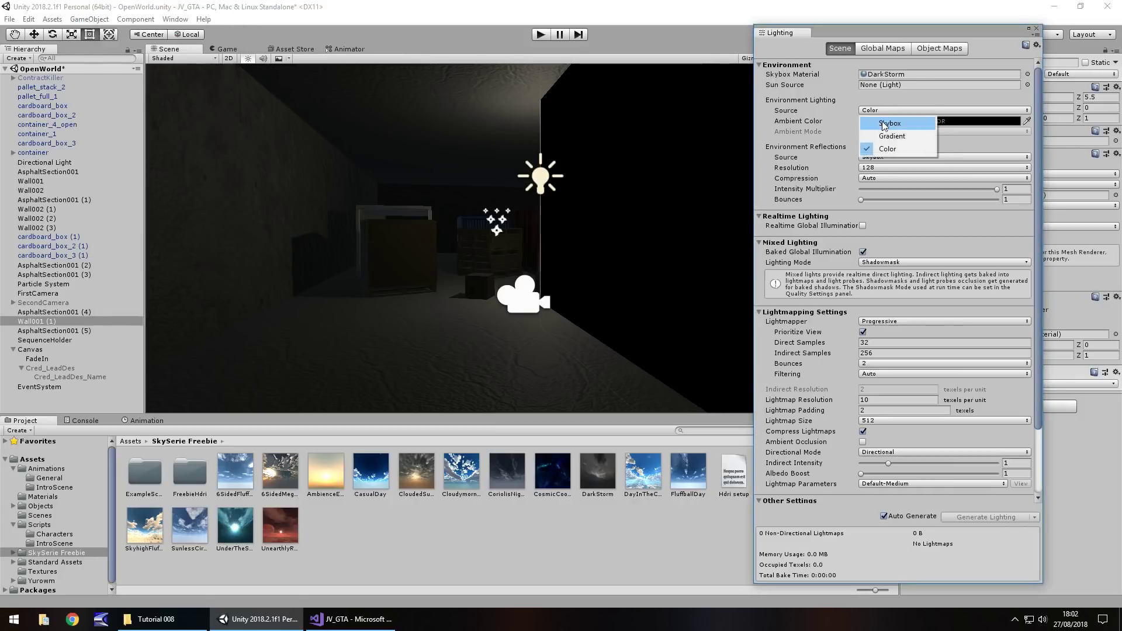
click(880, 118)
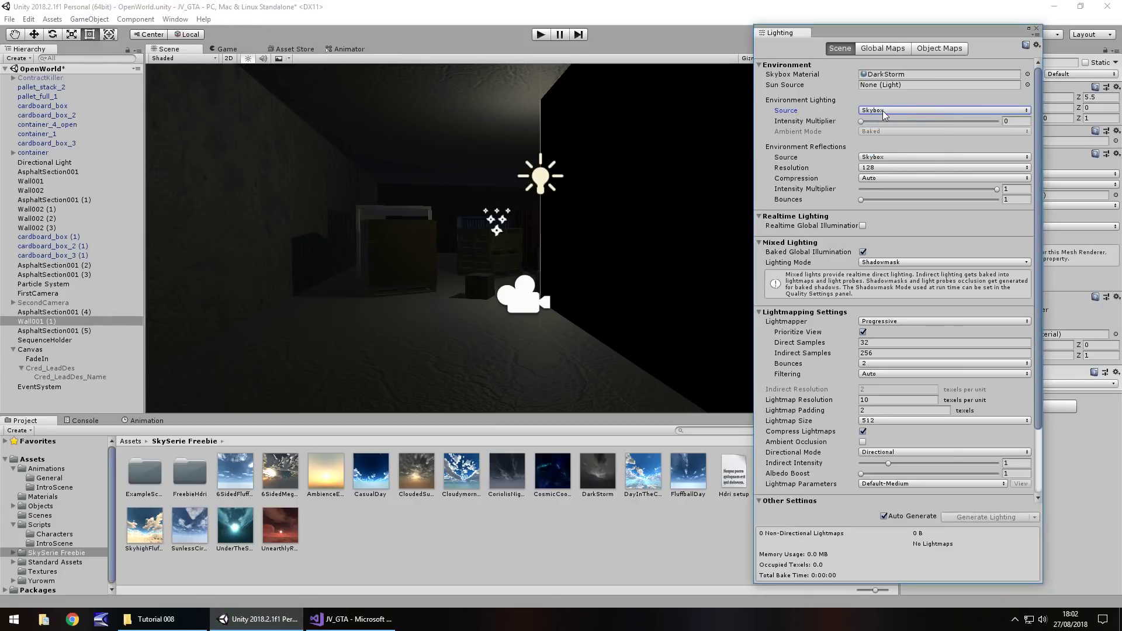
click(1036, 28)
Set the Directional Light's colour to pale cyan D6F8FF
right_drag(483, 230, 549, 241)
click(577, 145)
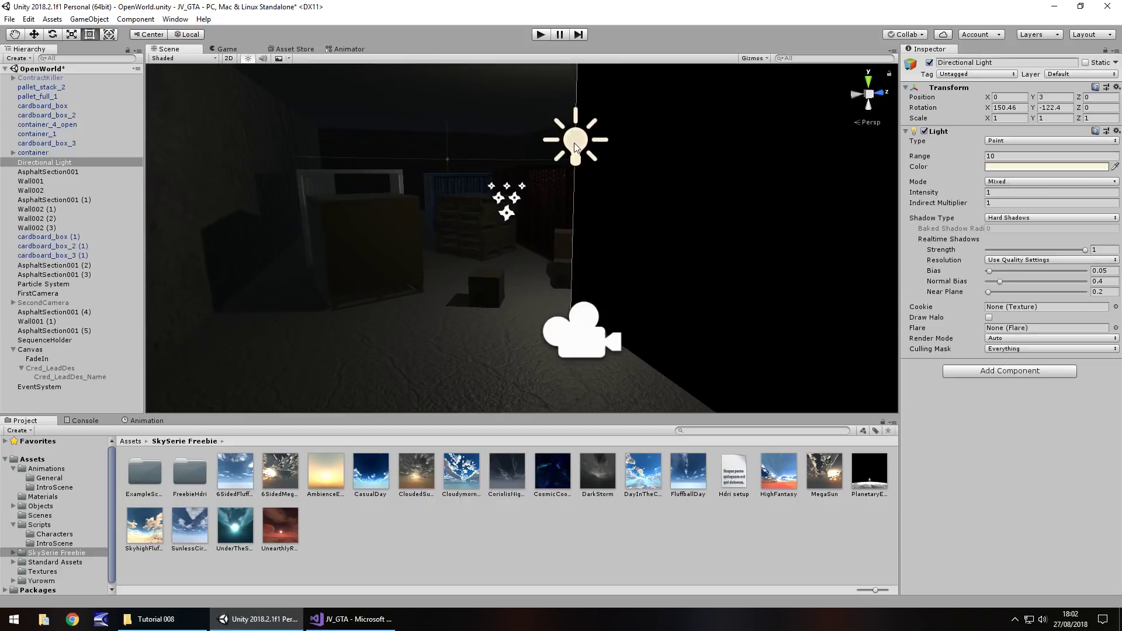
click(1010, 167)
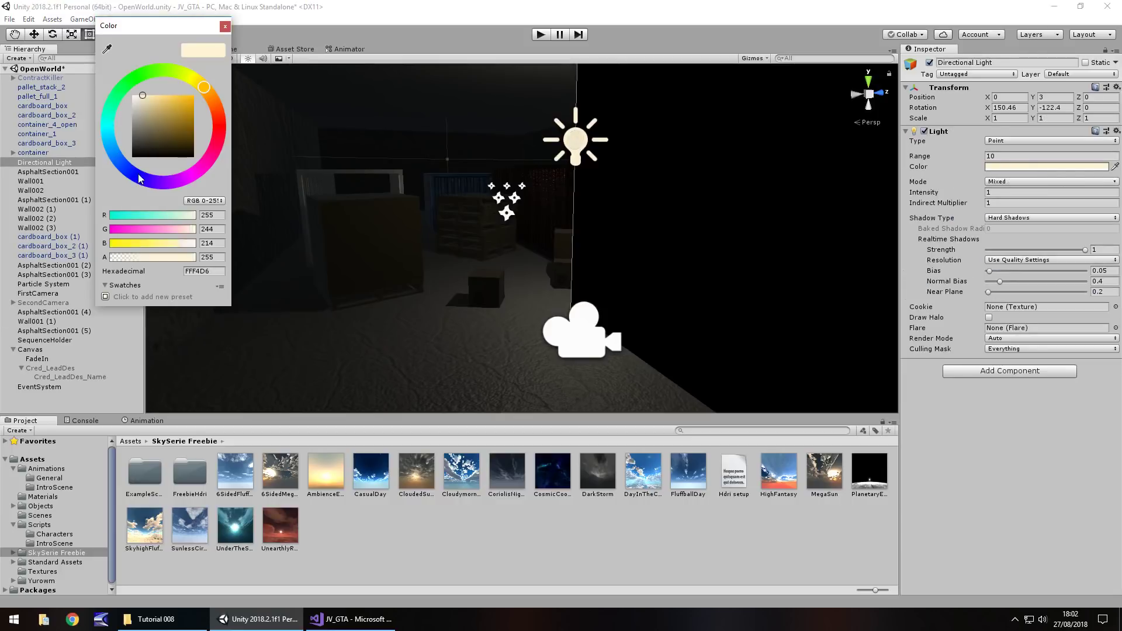
click(108, 138)
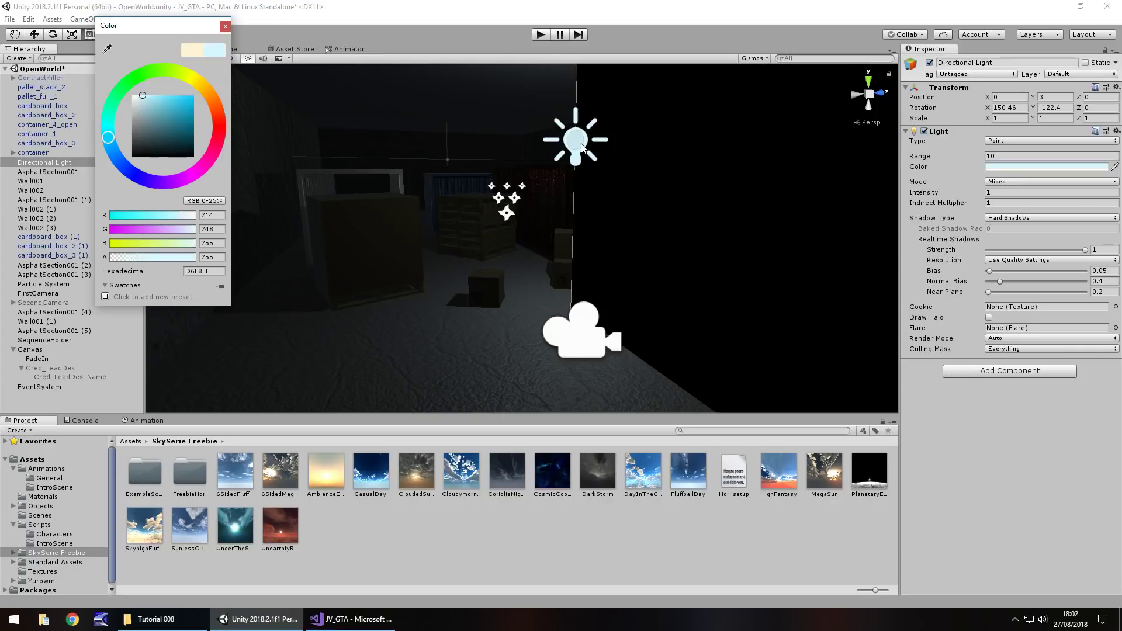
click(526, 162)
Move the light toward the left side of the room with the Move tool
right_drag(526, 162, 520, 243)
click(736, 205)
click(693, 190)
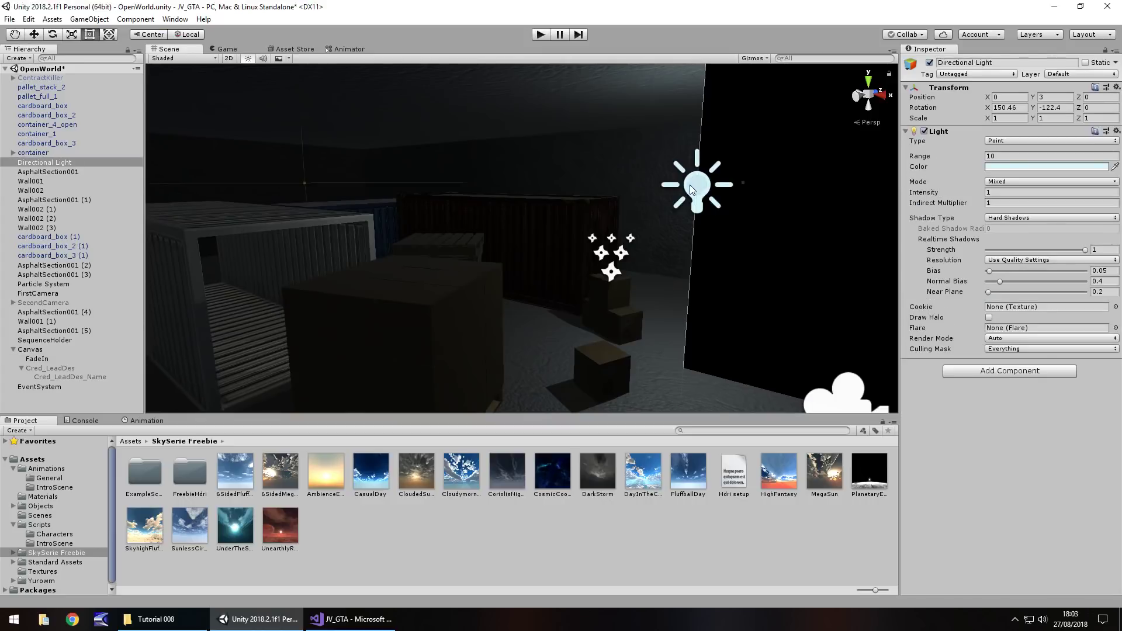
click(39, 35)
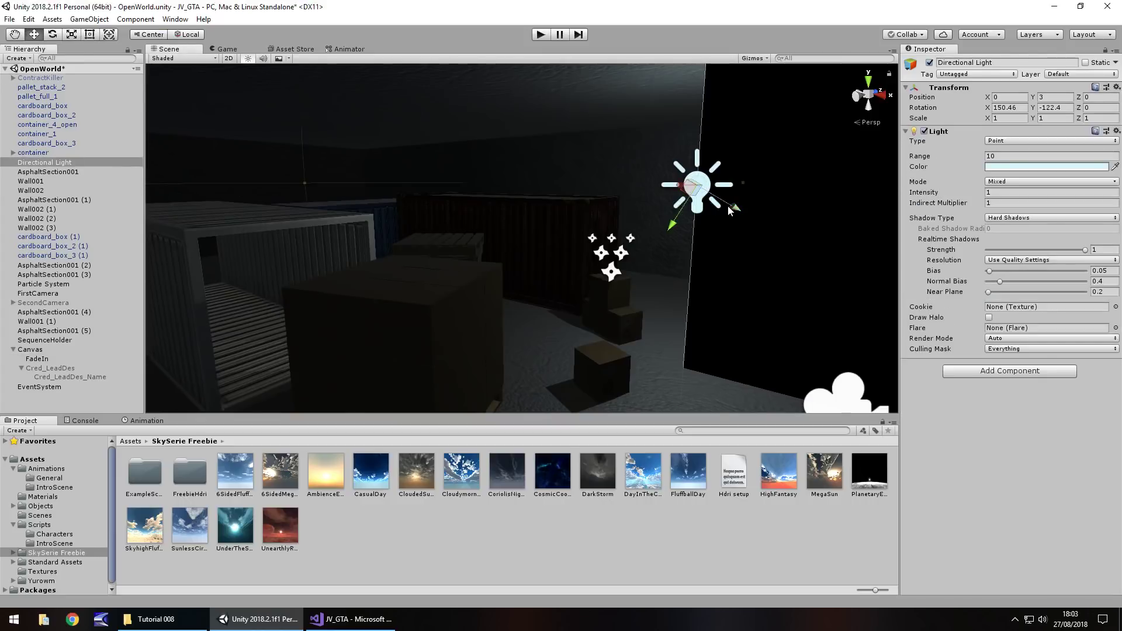
drag(728, 206, 508, 201)
Zero the light's X and Y rotation and move it further left
click(1011, 107)
text(0)
key(Tab)
text(0)
drag(513, 168, 457, 169)
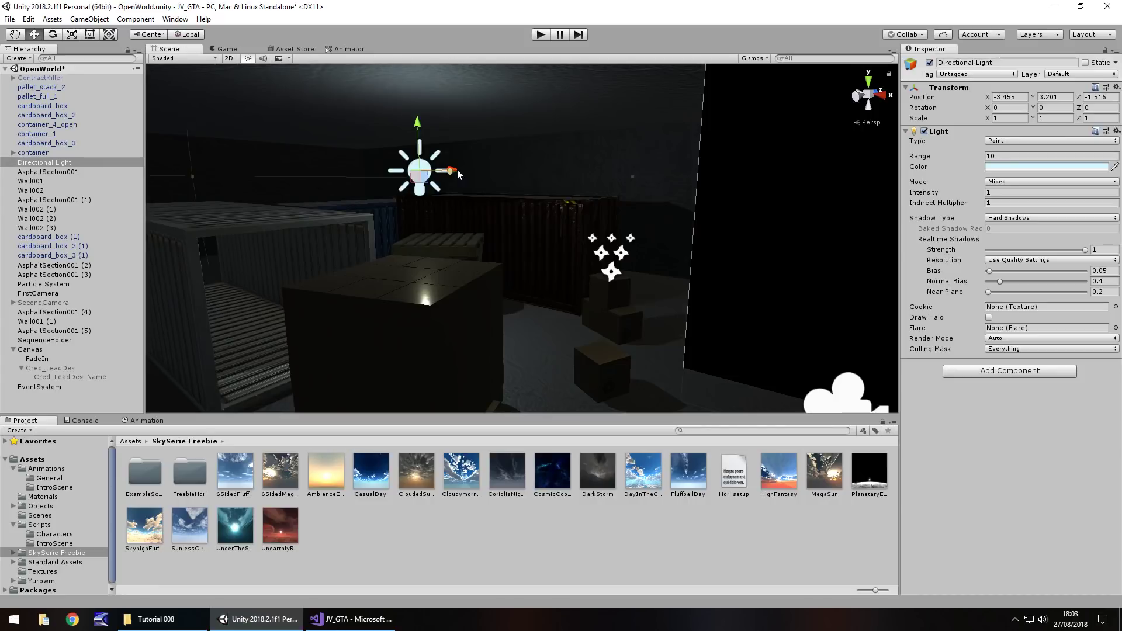
Duplicate the cyan light once and move the copy to the right side of the room
key(ctrl+d)
drag(457, 170, 506, 194)
key(ctrl+d)
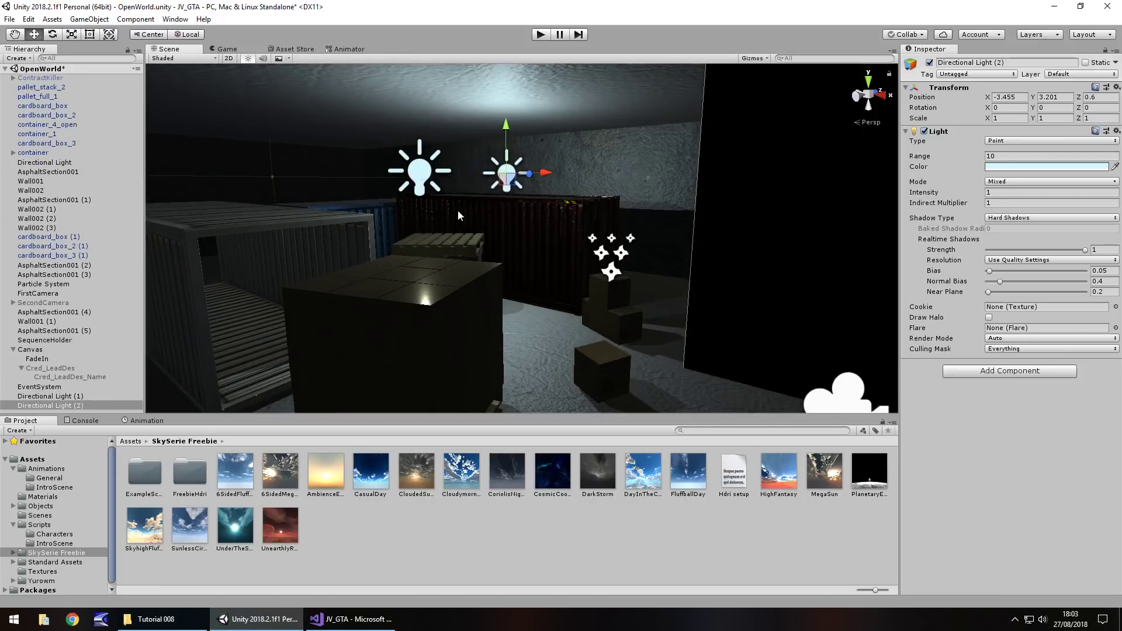
key(ctrl+z)
key(ctrl+z)
middle_drag(432, 191, 520, 236)
drag(377, 246, 717, 307)
Tint the copied light a warm pale yellow, FFFDD6
click(1007, 167)
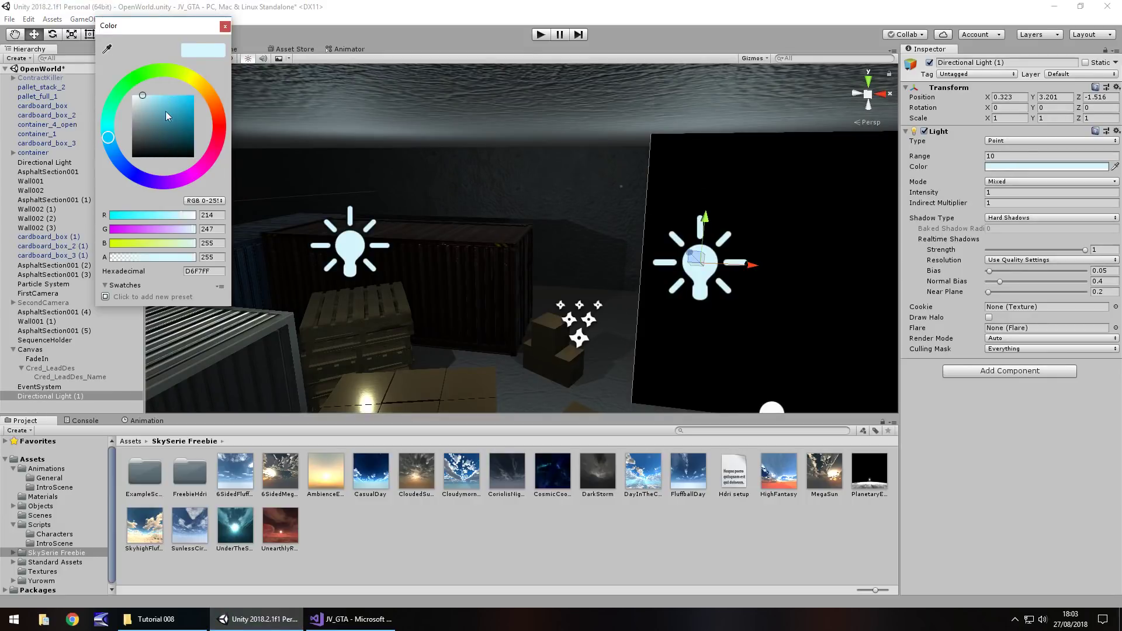
click(194, 80)
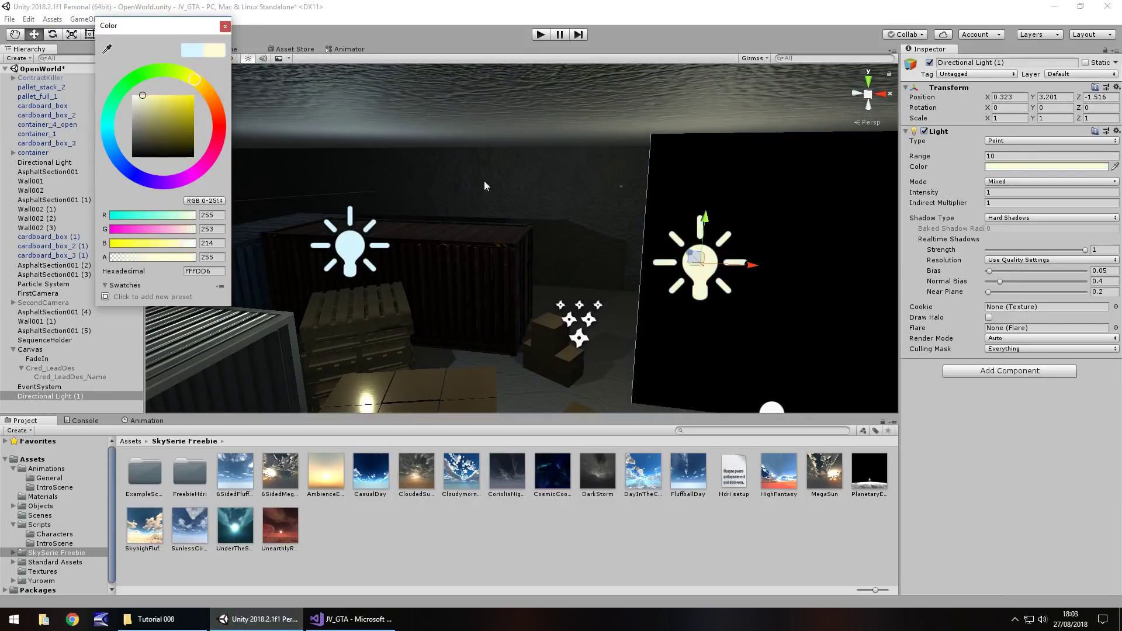
click(563, 233)
right_drag(563, 233, 568, 296)
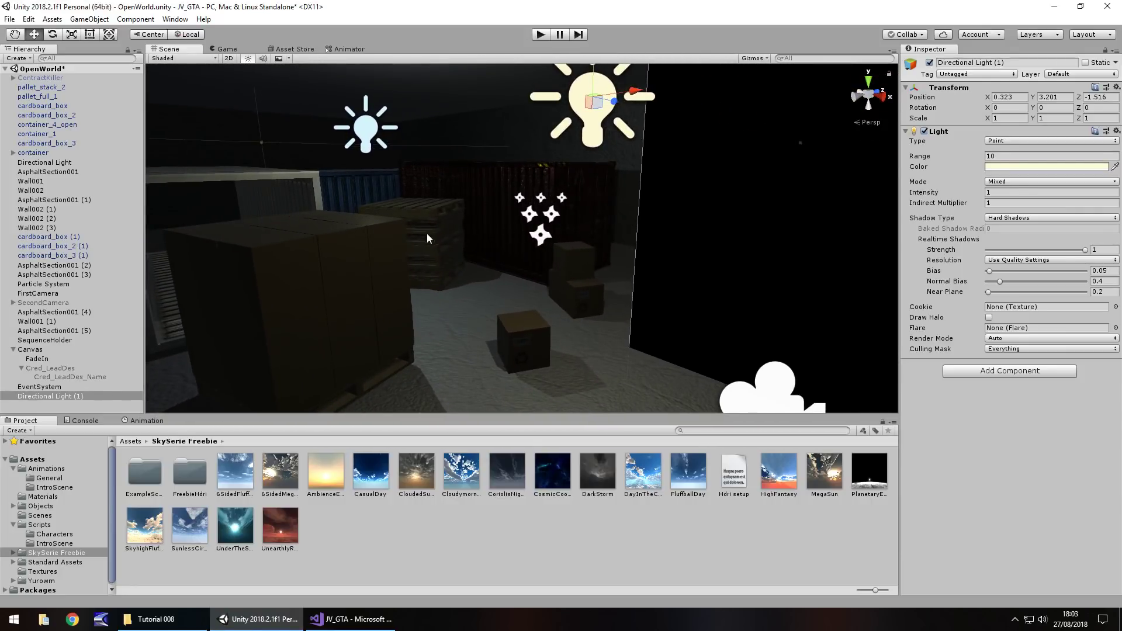
Set the cyan light's intensity to 0.75
click(1010, 193)
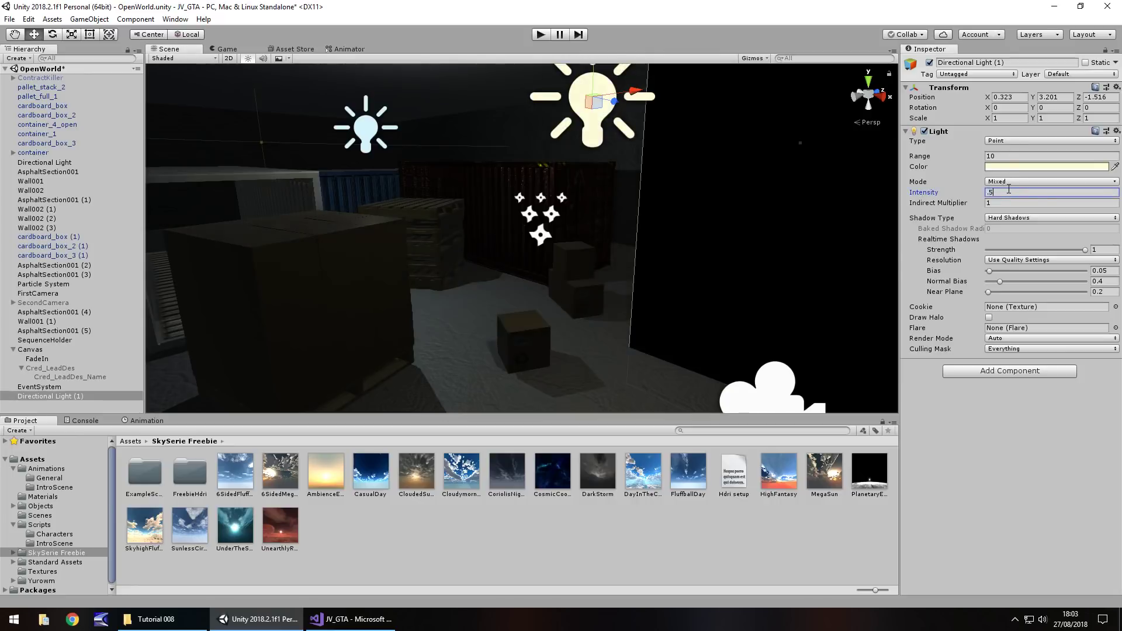
click(368, 133)
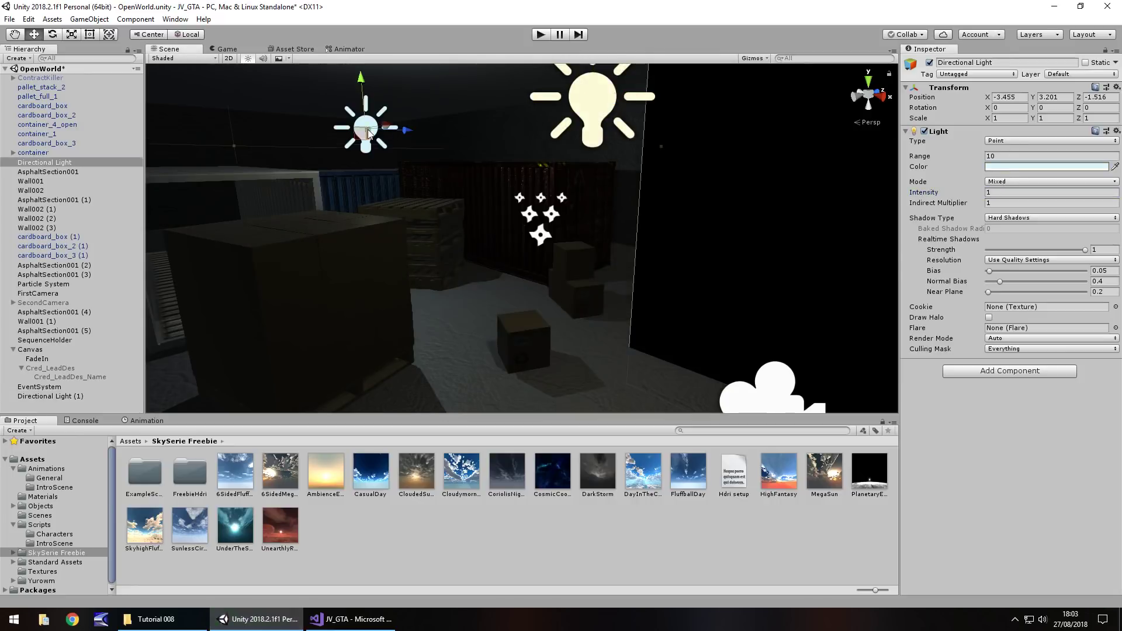
click(1024, 195)
text(.5)
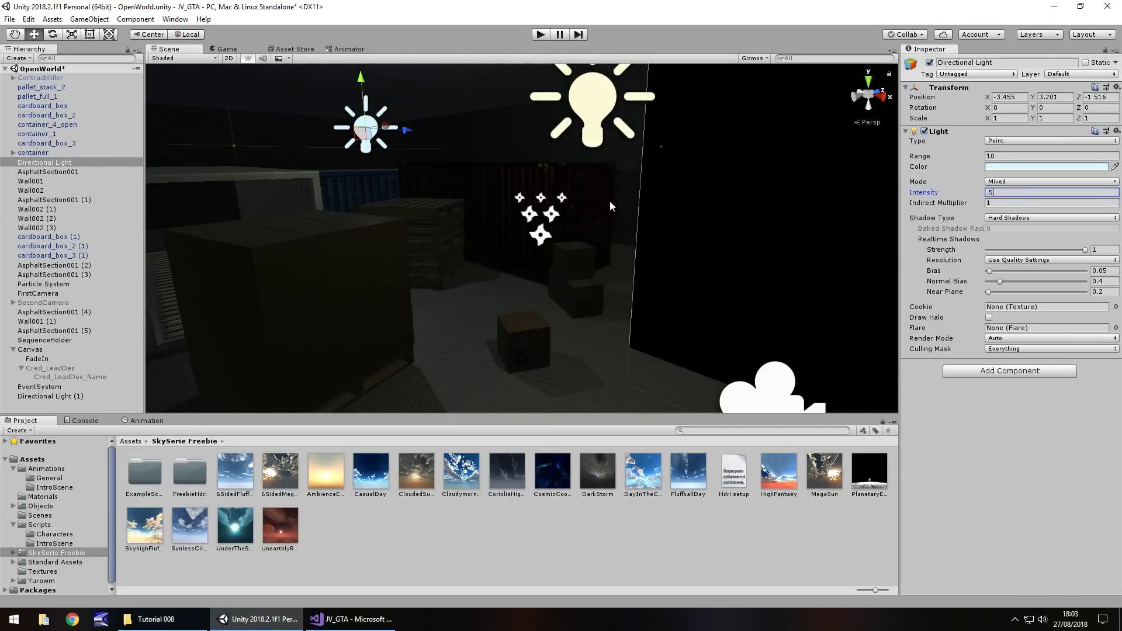
key(BackSpace)
text(75)
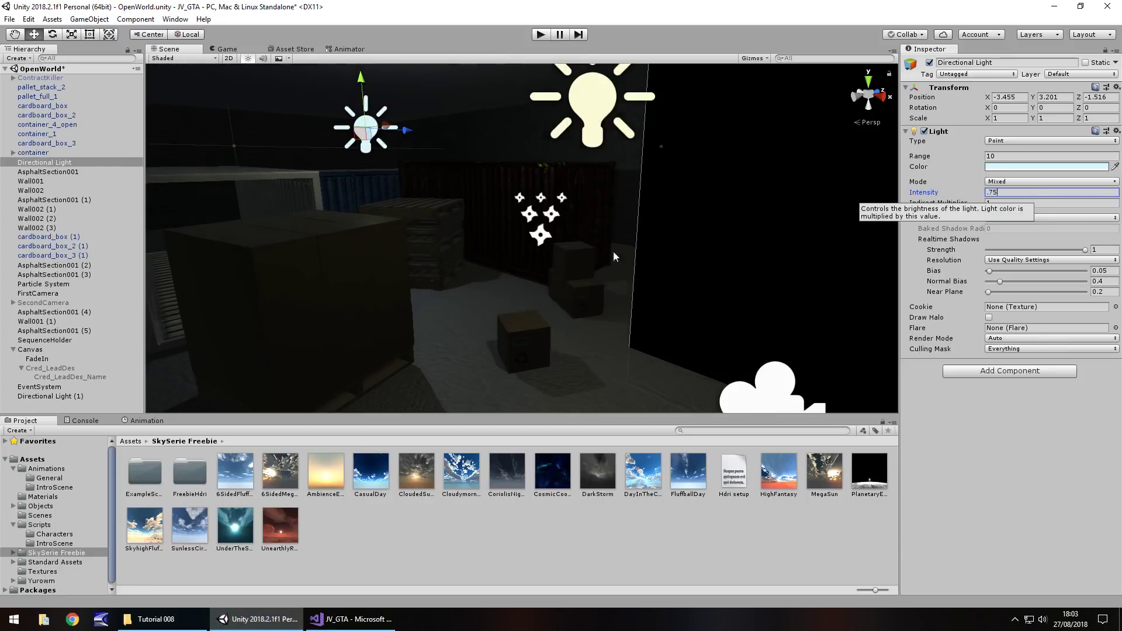
right_drag(650, 248, 524, 227)
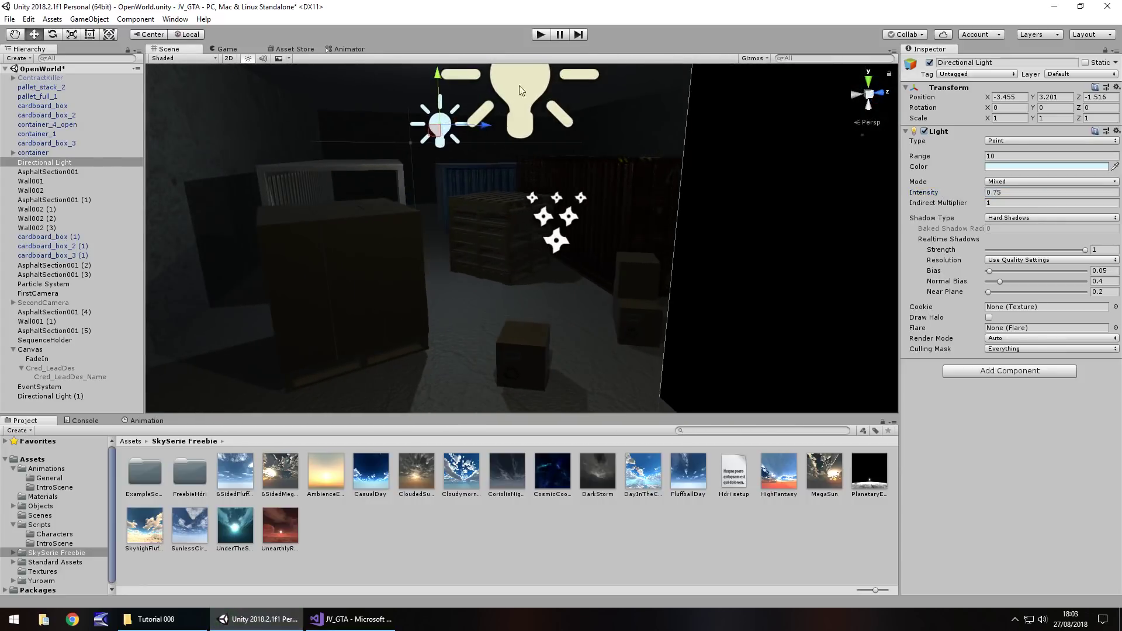
click(539, 34)
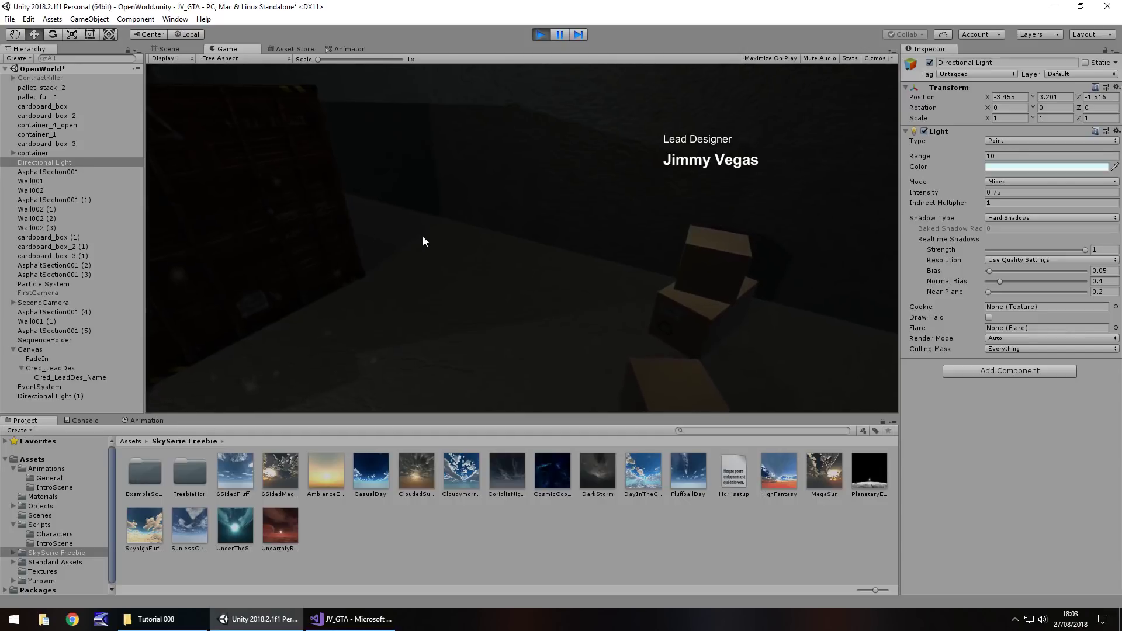
click(542, 34)
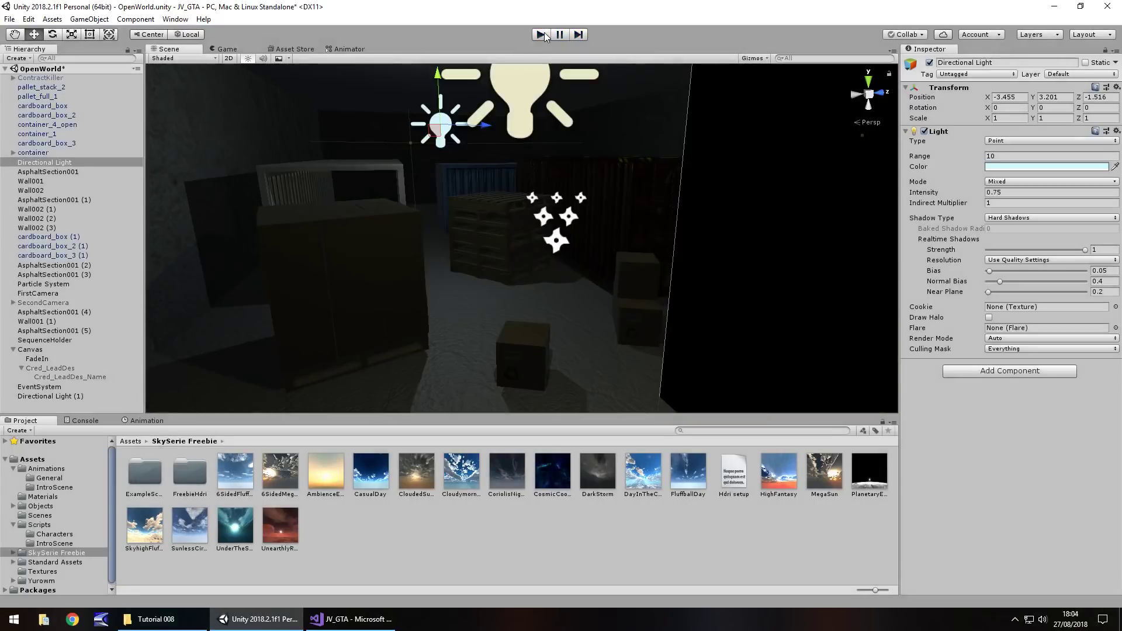